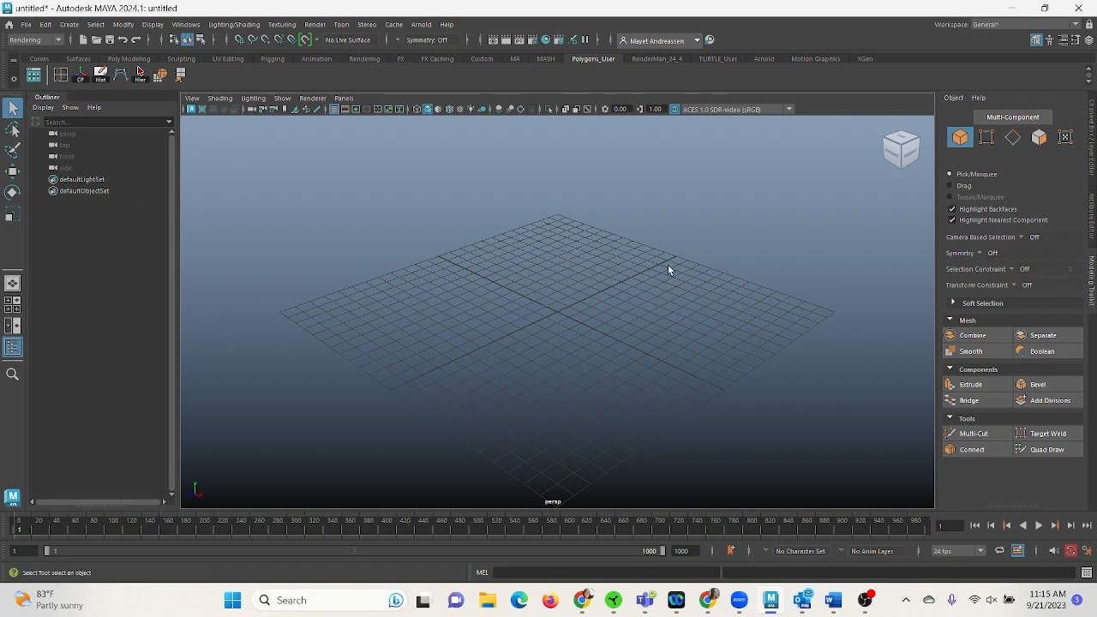
# Set In_Class_Ex_Proj as the current project and save the scene as PhotogrammetryPastry_VideoTutorial_Vs01.ma.
pyautogui.click(25, 24)
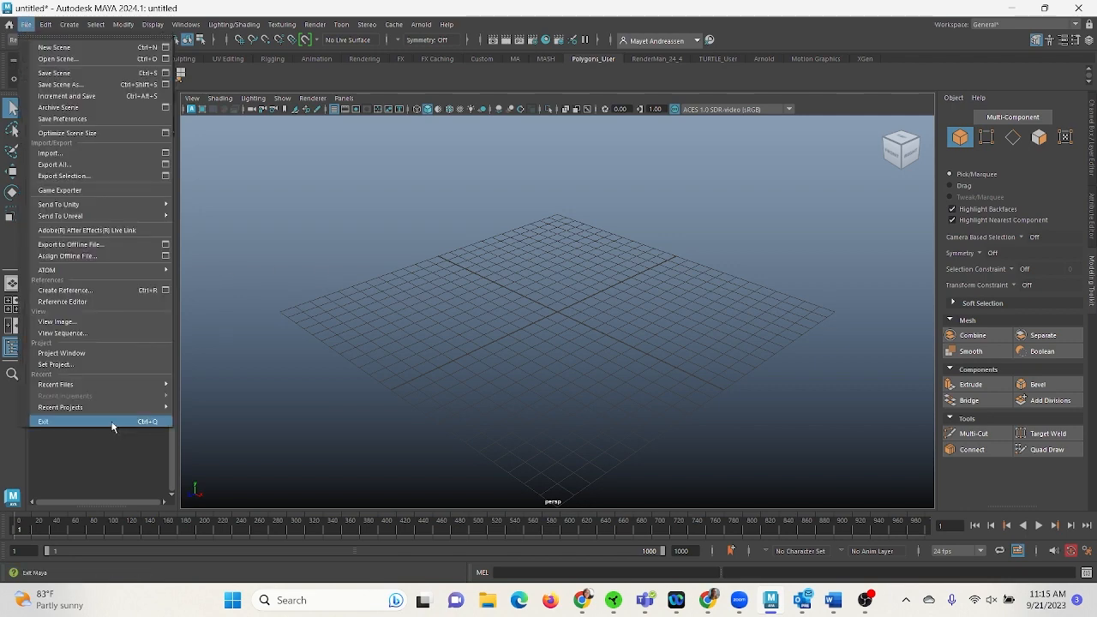
pyautogui.click(84, 364)
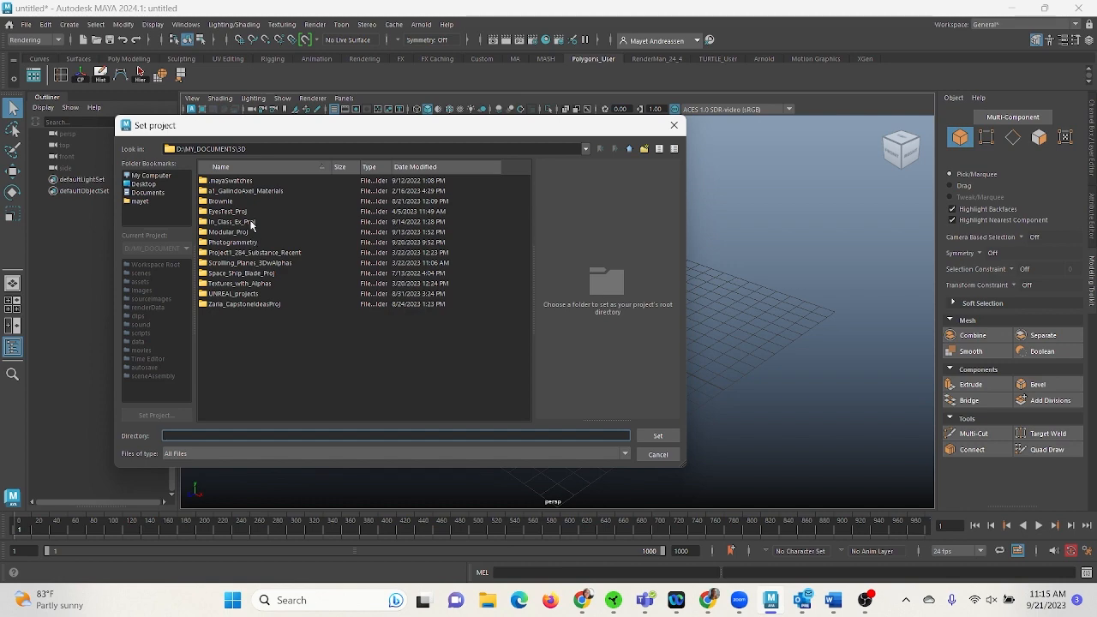
pyautogui.click(251, 225)
pyautogui.click(657, 436)
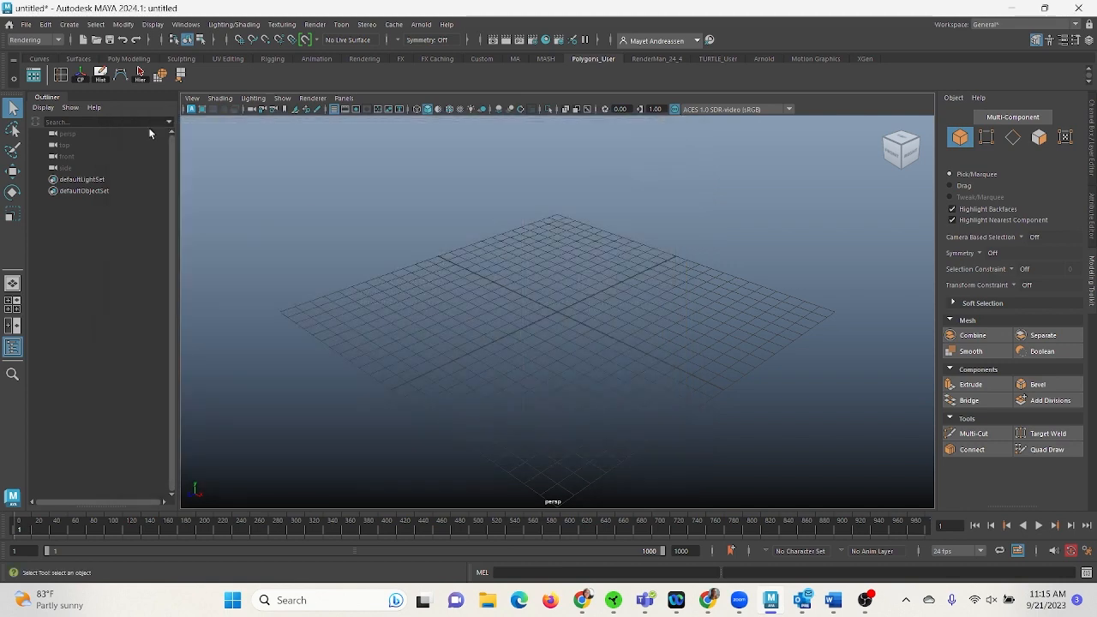
pyautogui.click(26, 24)
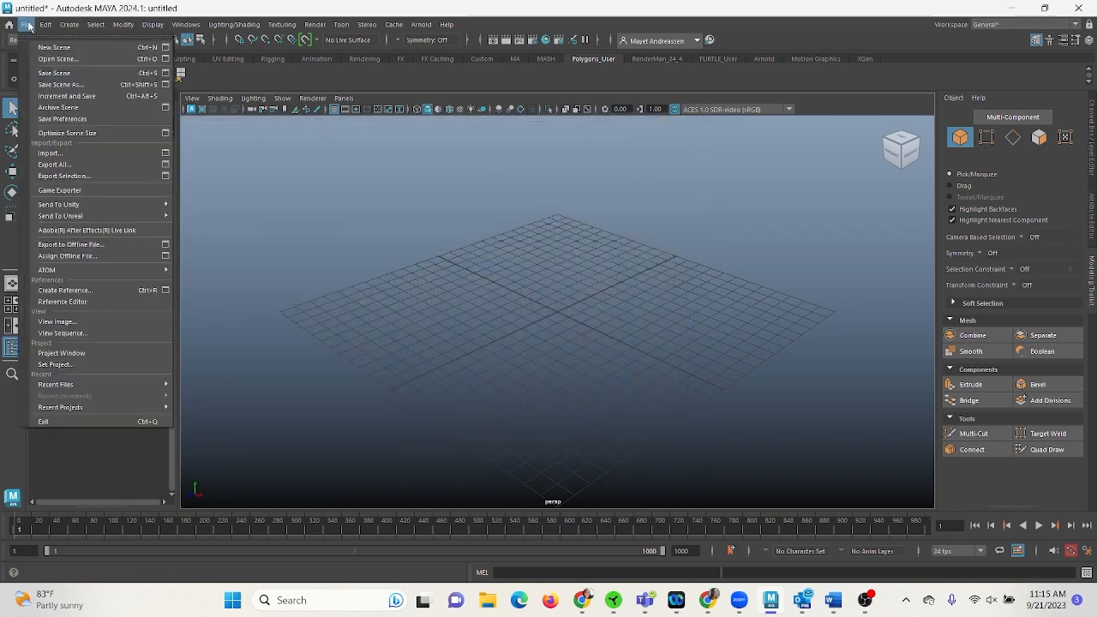
pyautogui.click(60, 84)
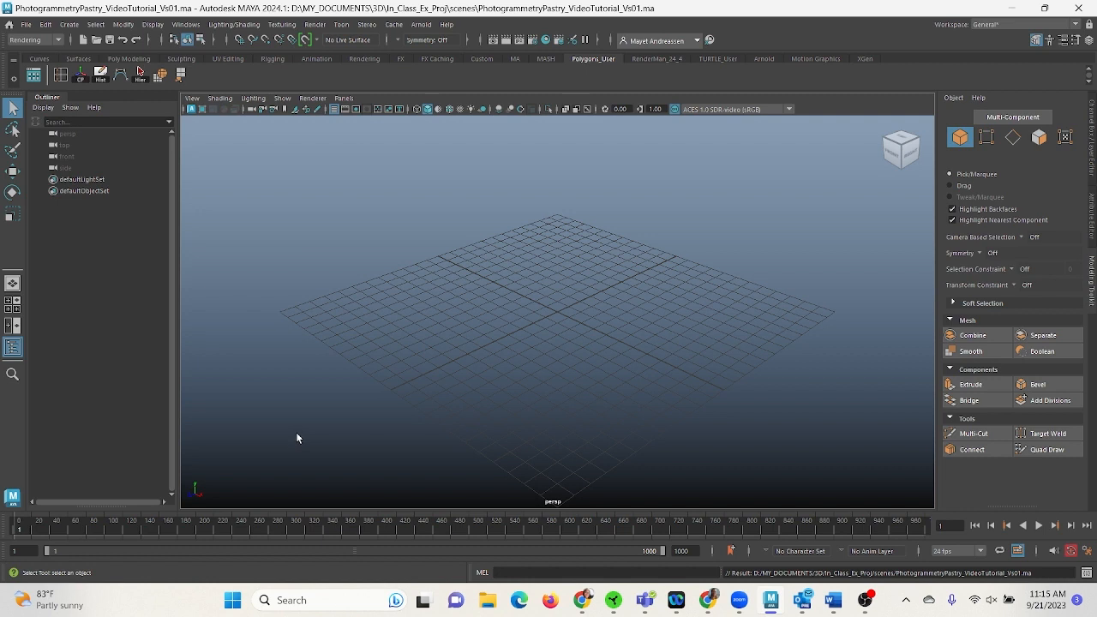
# Import Pastry_Object.fbx from the Photogrammetry\Pastry_Images_MA folder into the scene.
pyautogui.click(31, 31)
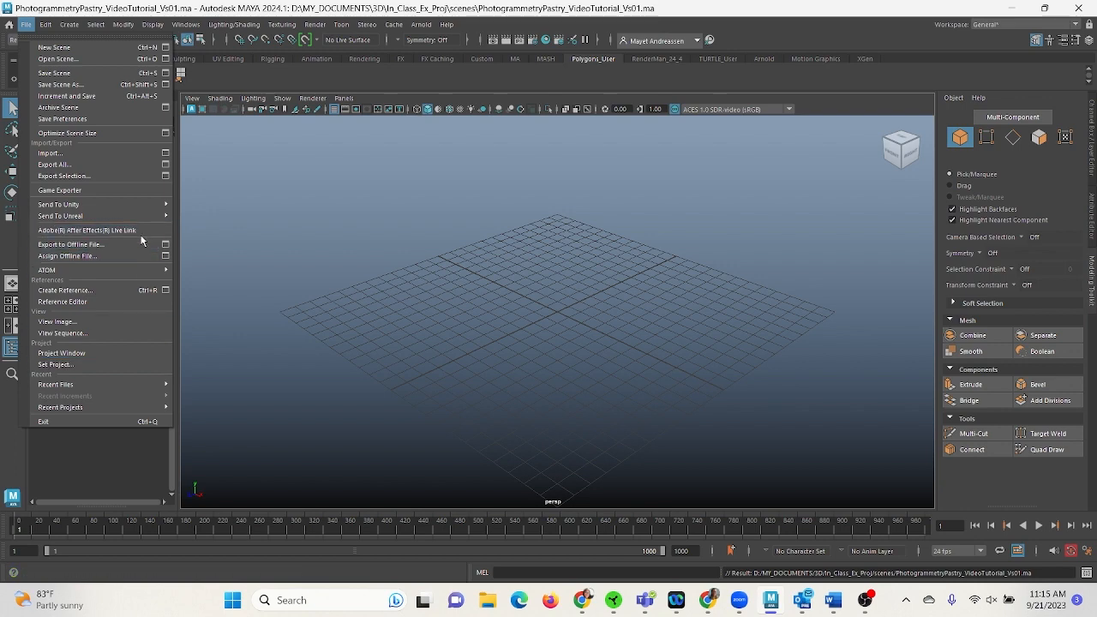
pyautogui.click(155, 154)
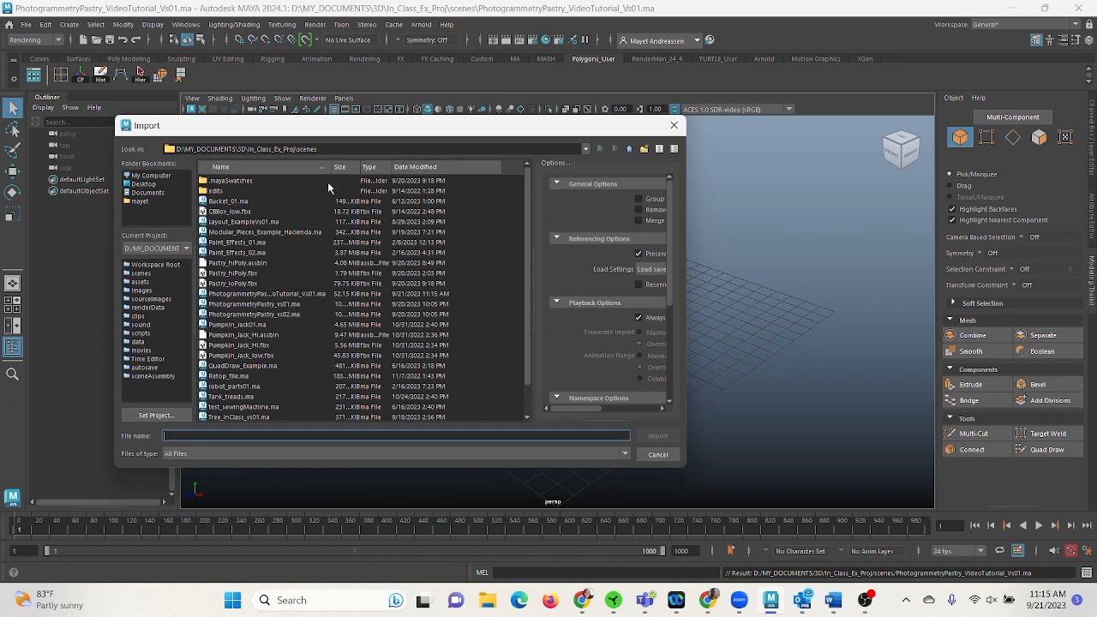
pyautogui.click(585, 150)
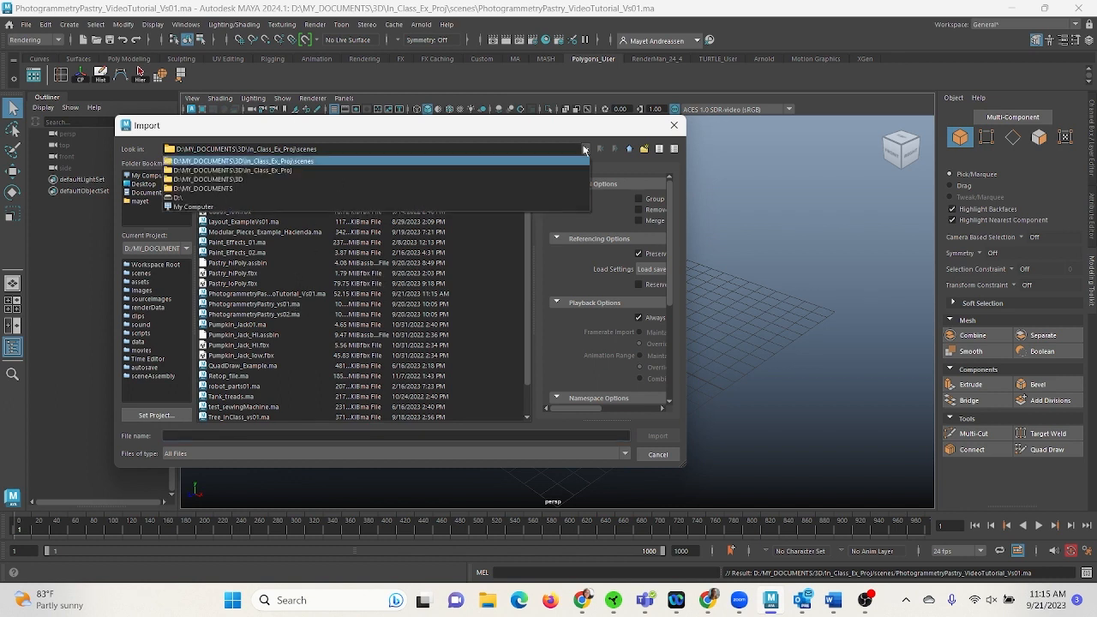
pyautogui.click(409, 179)
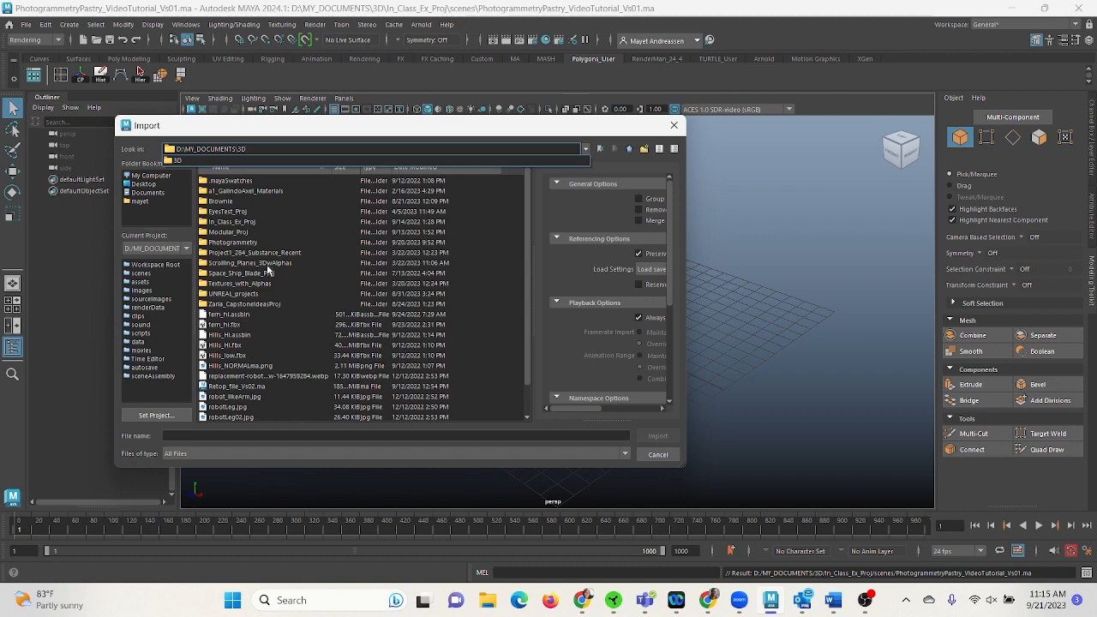
pyautogui.doubleClick(256, 243)
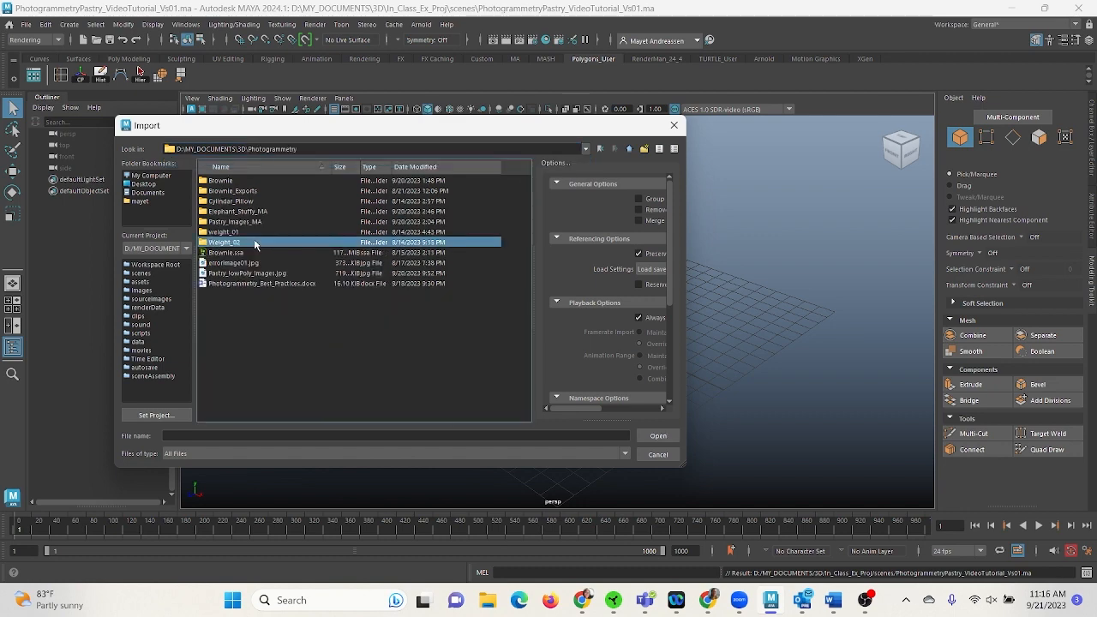
pyautogui.doubleClick(249, 224)
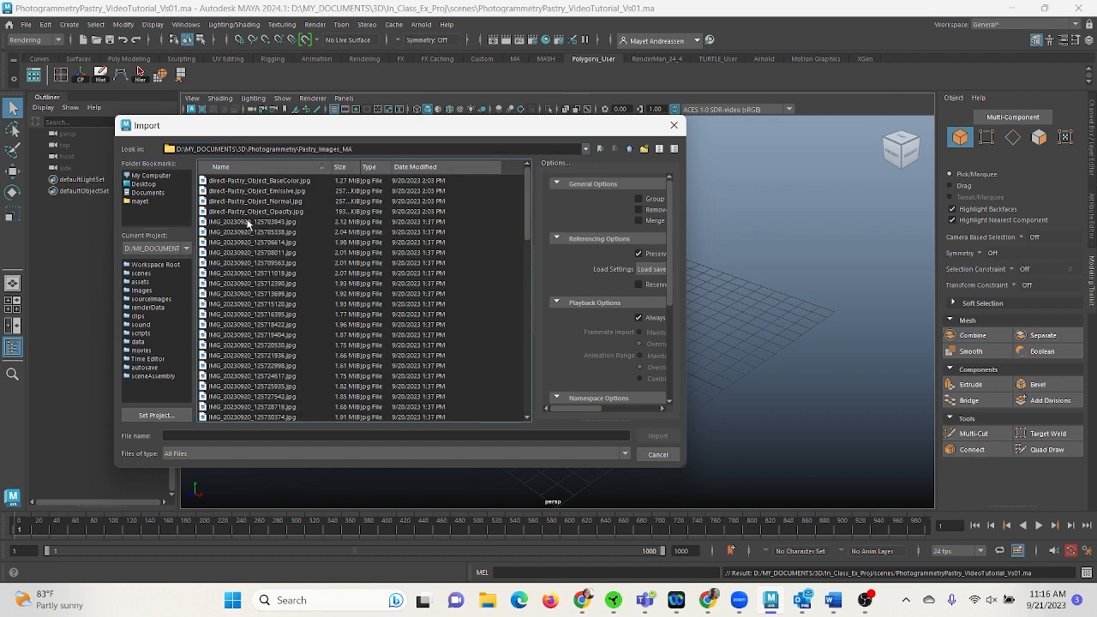
pyautogui.scroll(-5, 359, 360)
pyautogui.scroll(-6, 354, 335)
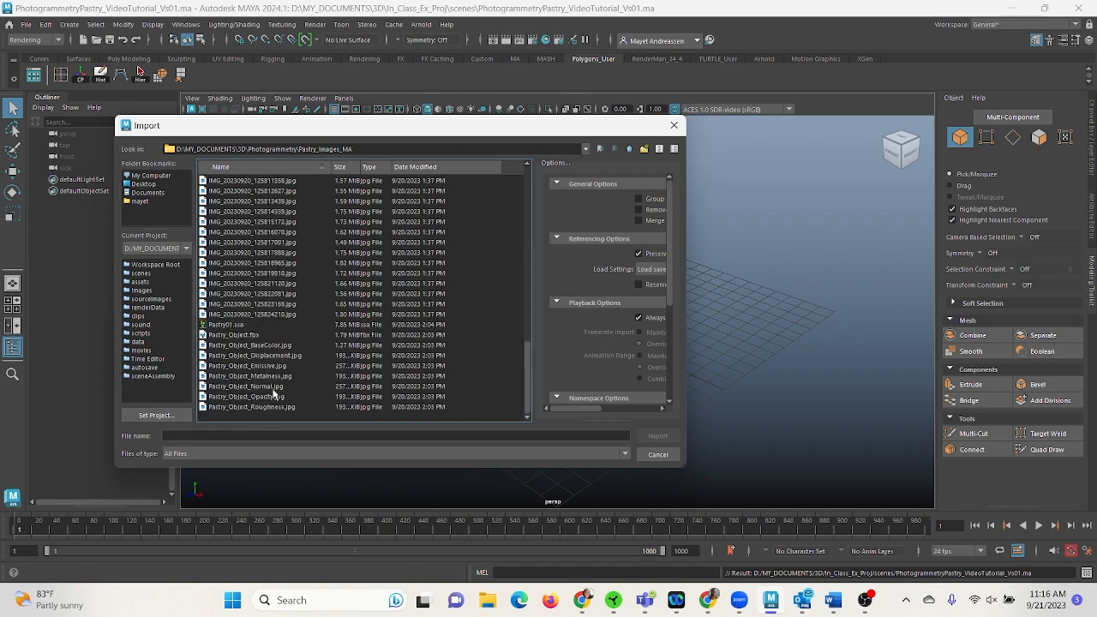
pyautogui.click(245, 335)
pyautogui.click(658, 436)
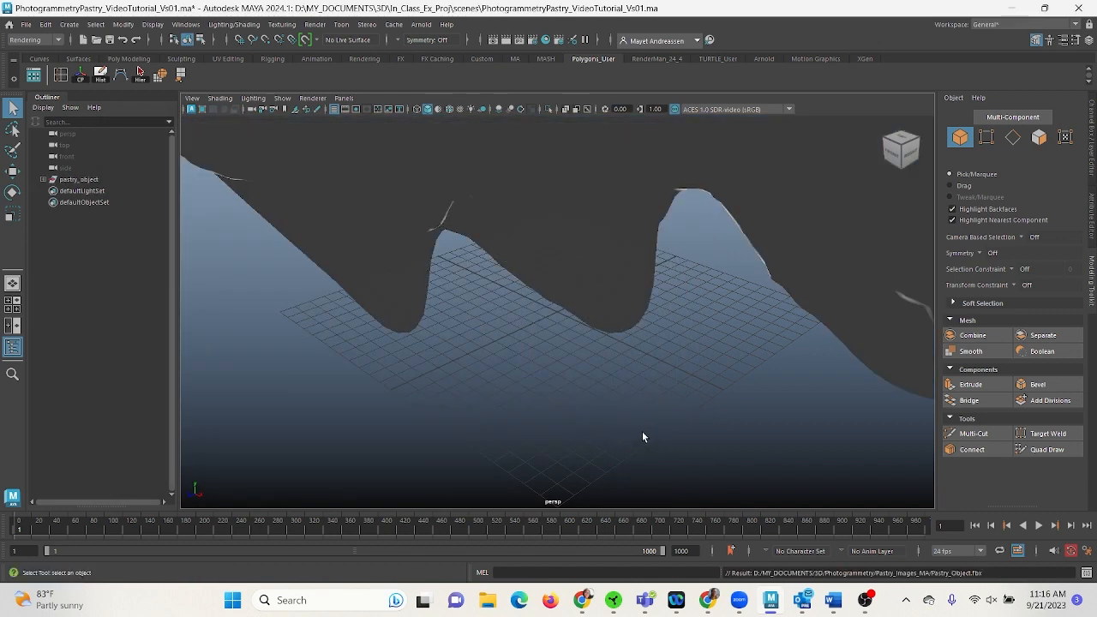
# Scale pastry_object down uniformly to about 6.84 on all axes and frame it in the view.
pyautogui.keyDown('alt'); pyautogui.moveTo(745, 378); pyautogui.dragTo(601, 321, button='right'); pyautogui.keyUp('alt')
pyautogui.keyDown('alt'); pyautogui.moveTo(823, 371); pyautogui.dragTo(405, 200, button='right'); pyautogui.keyUp('alt')
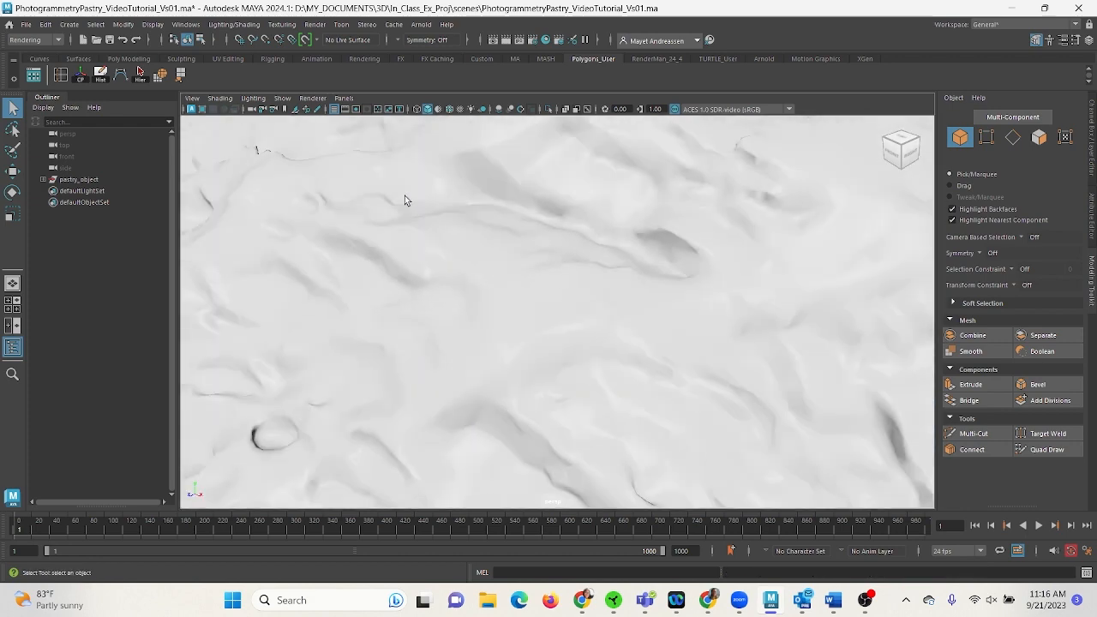
pyautogui.keyDown('alt'); pyautogui.moveTo(621, 270); pyautogui.dragTo(324, 222, button='right'); pyautogui.keyUp('alt')
pyautogui.keyDown('alt'); pyautogui.moveTo(643, 373); pyautogui.dragTo(745, 368); pyautogui.keyUp('alt')
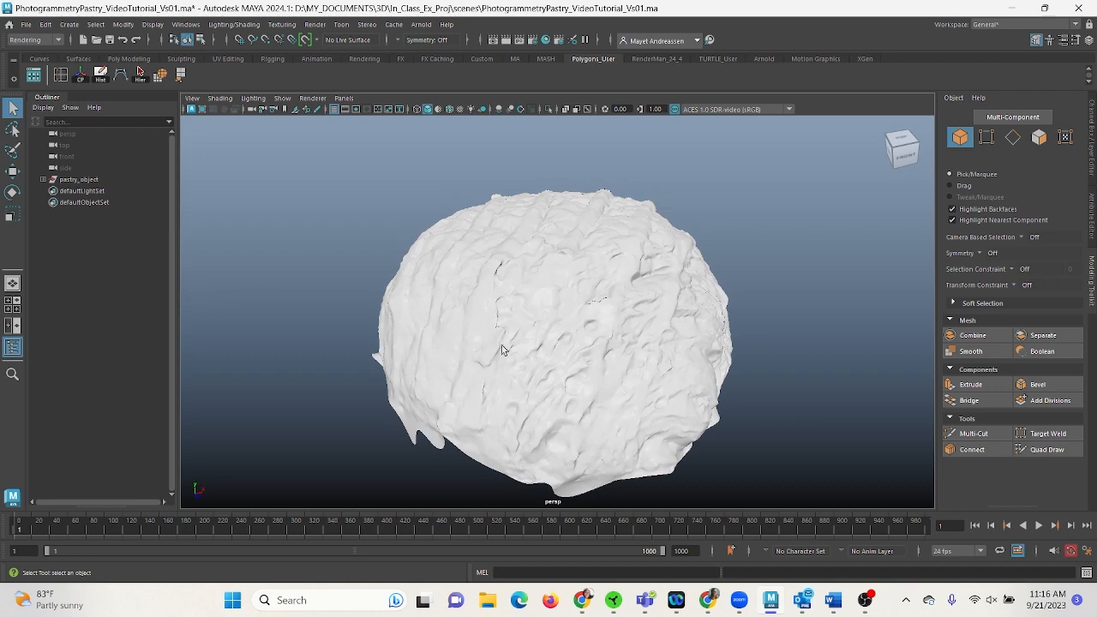
pyautogui.keyDown('alt'); pyautogui.moveTo(649, 387); pyautogui.dragTo(660, 407); pyautogui.keyUp('alt')
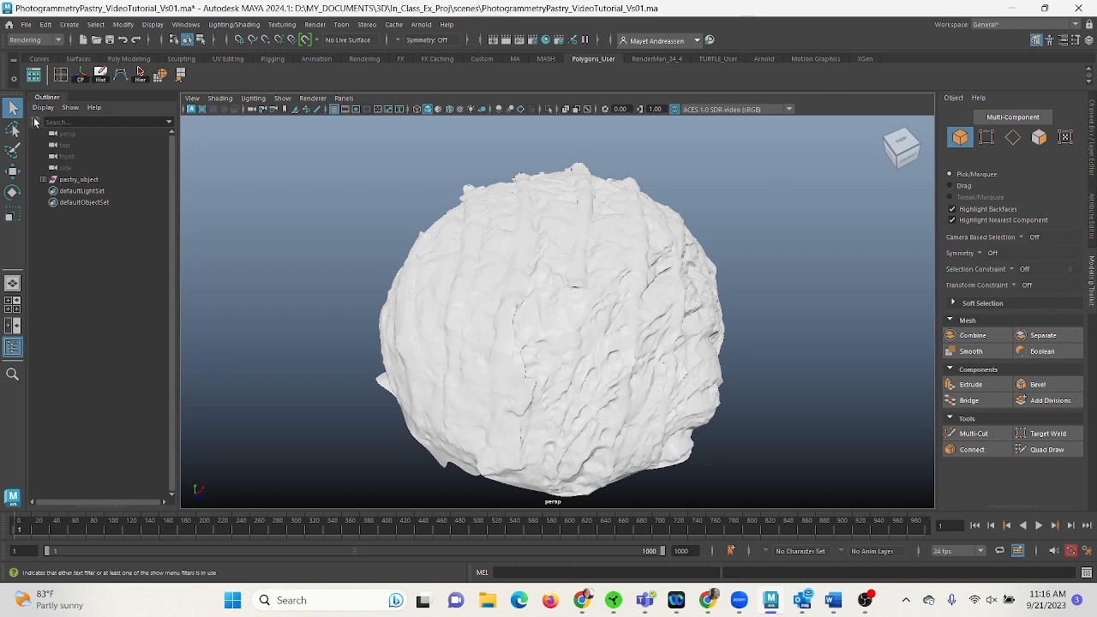
pyautogui.click(75, 180)
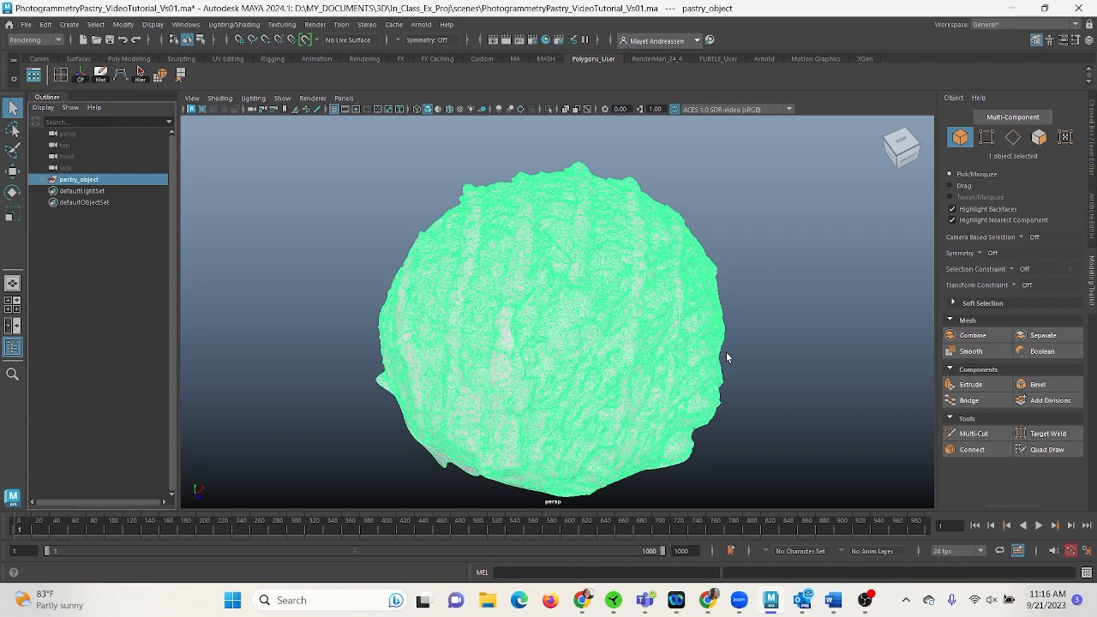
pyautogui.press('r')
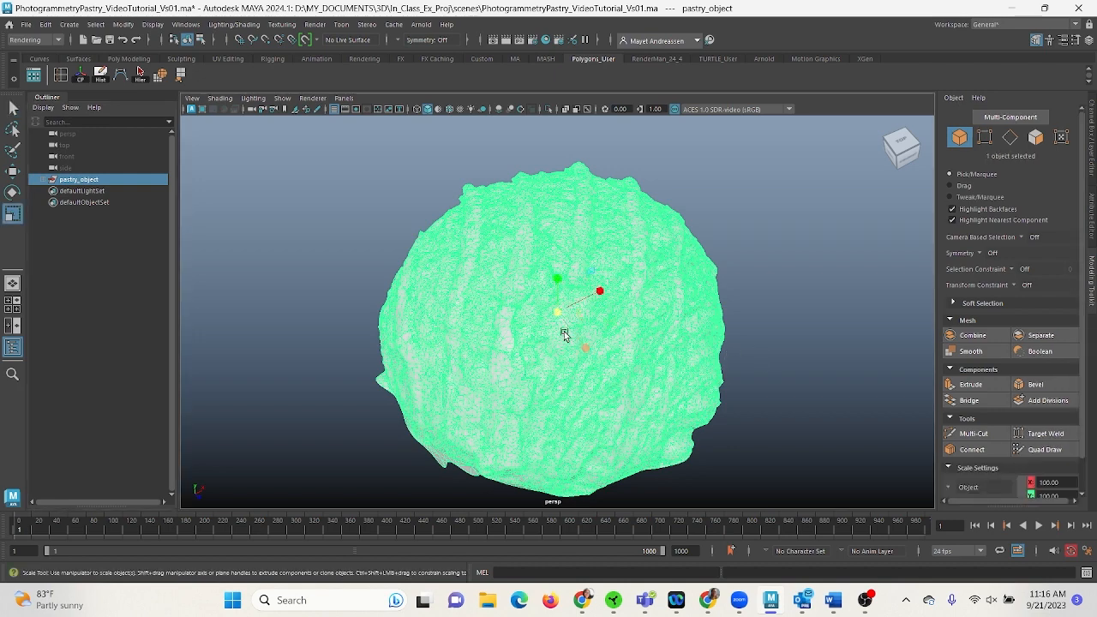
pyautogui.keyDown('alt'); pyautogui.moveTo(718, 391); pyautogui.dragTo(635, 335); pyautogui.keyUp('alt')
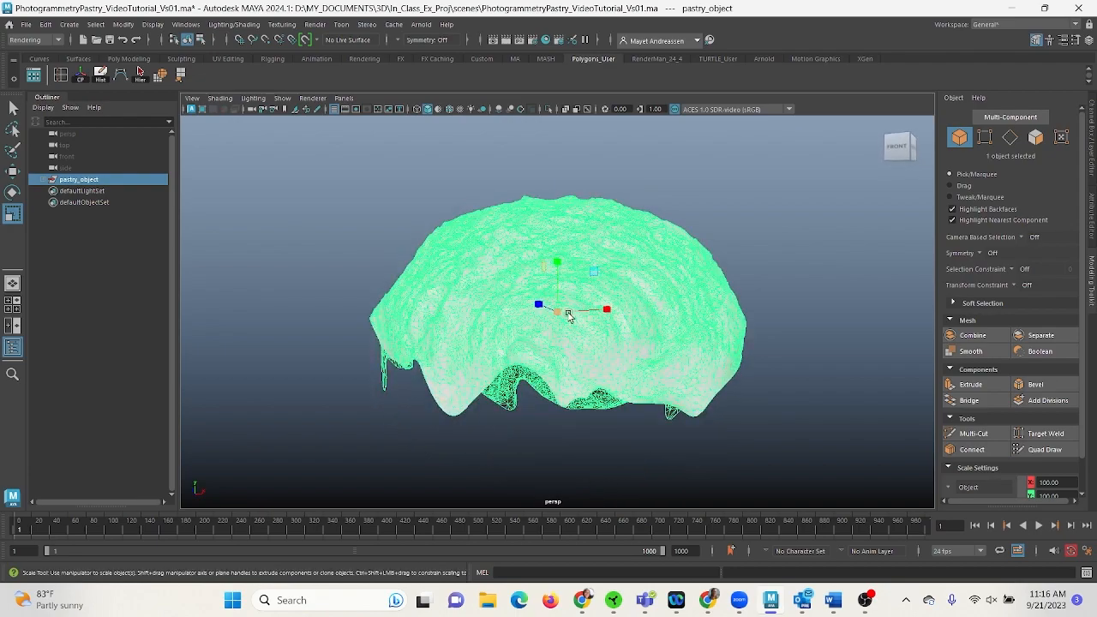
pyautogui.moveTo(558, 312); pyautogui.dragTo(306, 324)
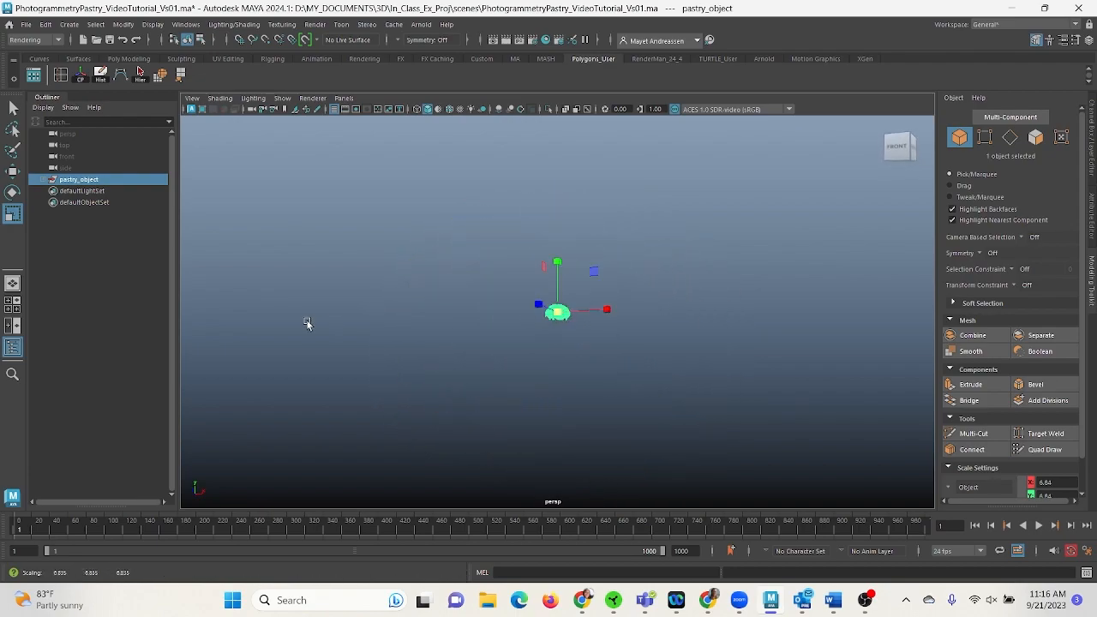
pyautogui.press('f')
pyautogui.keyDown('alt'); pyautogui.moveTo(662, 347); pyautogui.dragTo(578, 395); pyautogui.keyUp('alt')
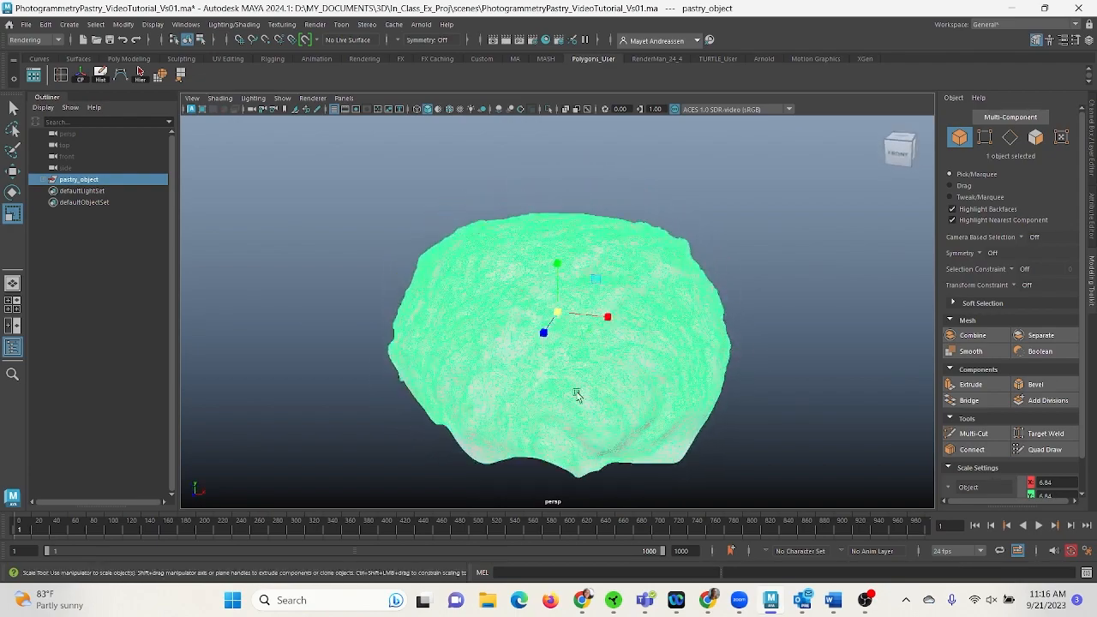
pyautogui.moveTo(566, 314); pyautogui.dragTo(460, 318)
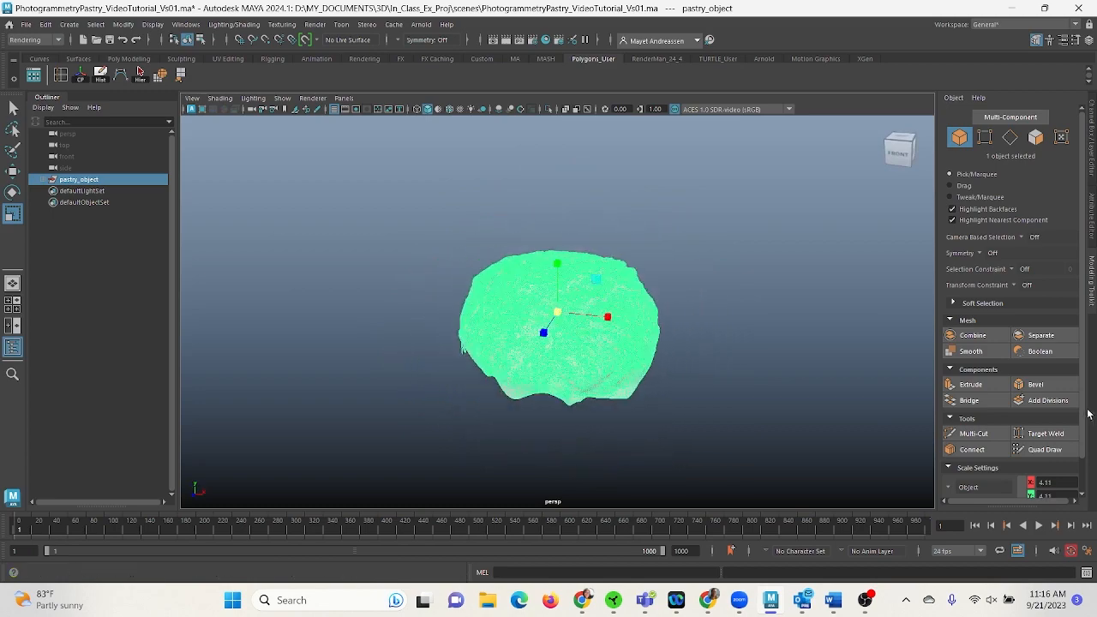
pyautogui.hotkey('ctrl', 'z')
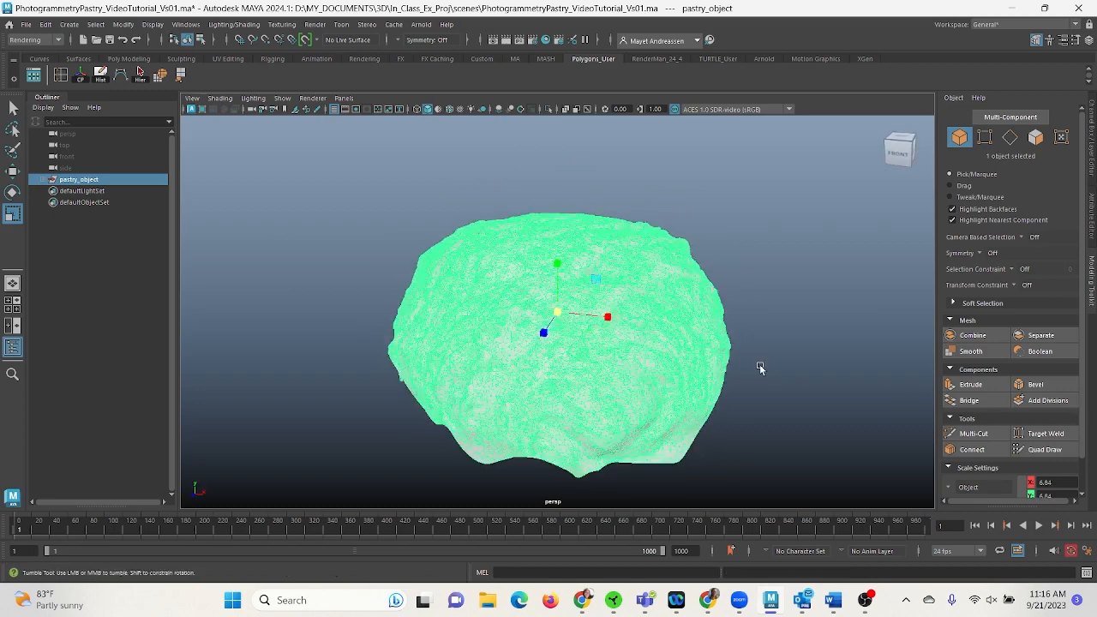
pyautogui.moveTo(760, 367)
pyautogui.keyDown('alt'); pyautogui.mouseDown()
pyautogui.moveTo(644, 371)
pyautogui.moveTo(763, 362)
pyautogui.mouseUp(); pyautogui.keyUp('alt')
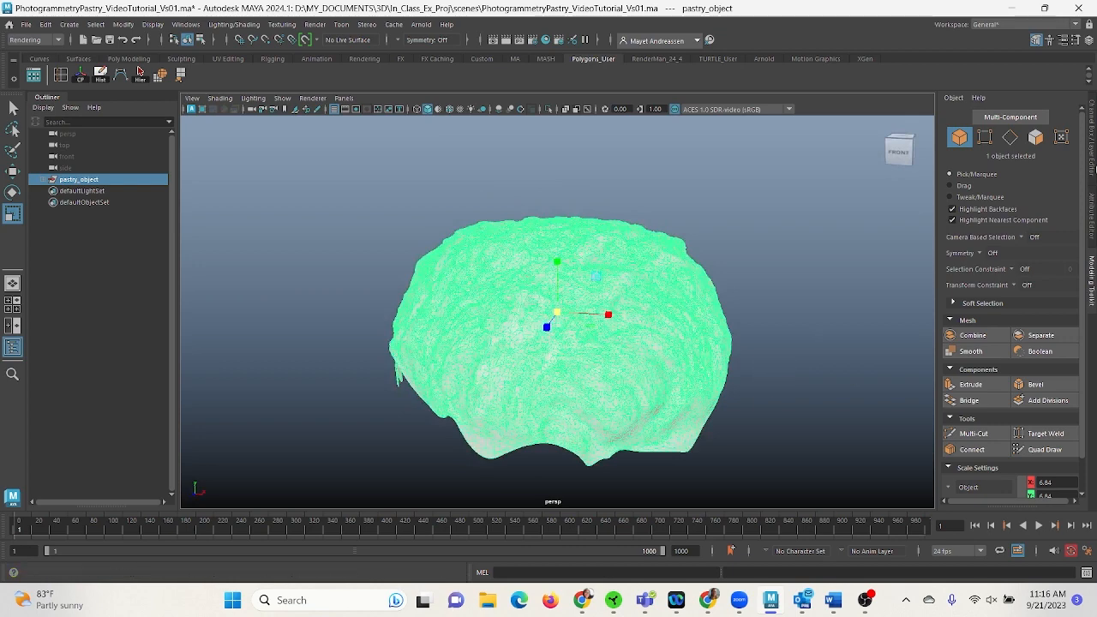
# Show the transform channels of pastry_object and freeze its transformations.
pyautogui.click(1094, 128)
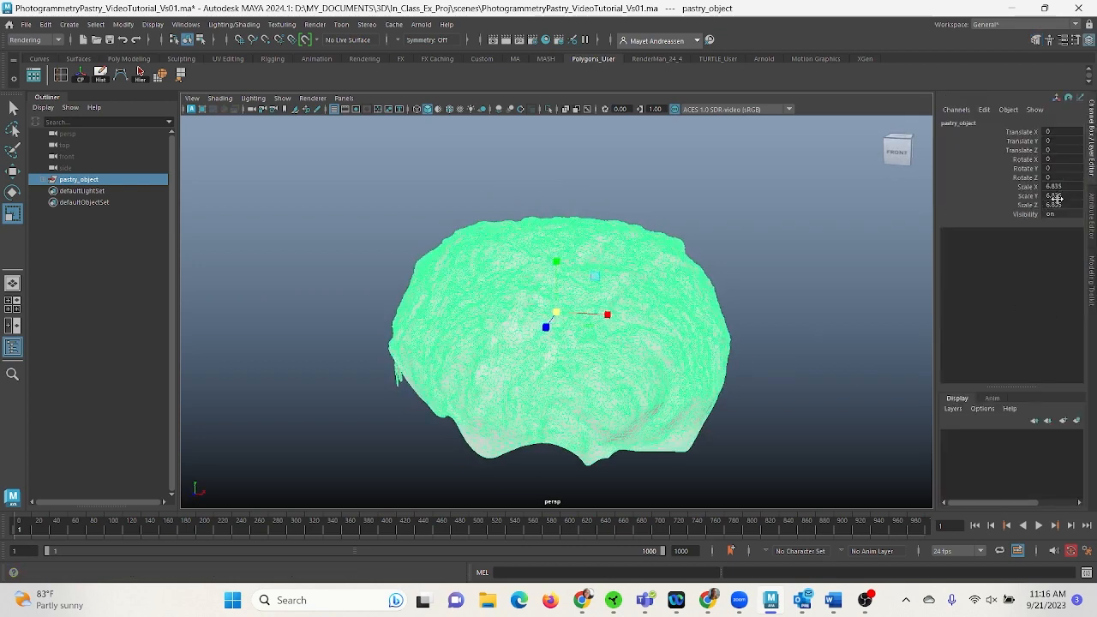
pyautogui.press('q')
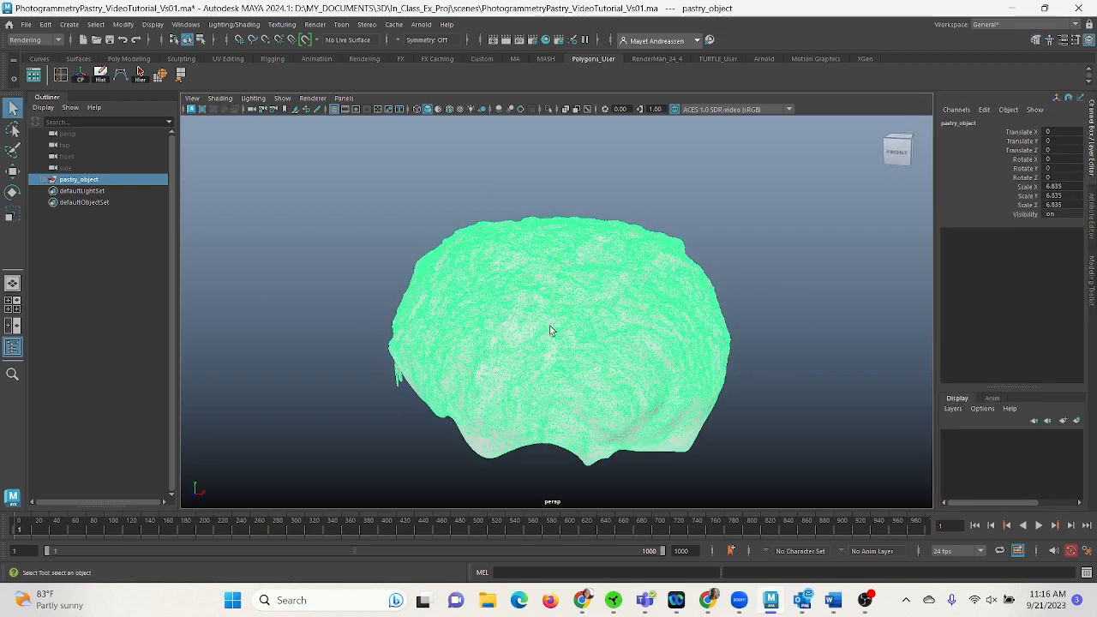
pyautogui.keyDown('alt'); pyautogui.moveTo(553, 331); pyautogui.dragTo(517, 334); pyautogui.keyUp('alt')
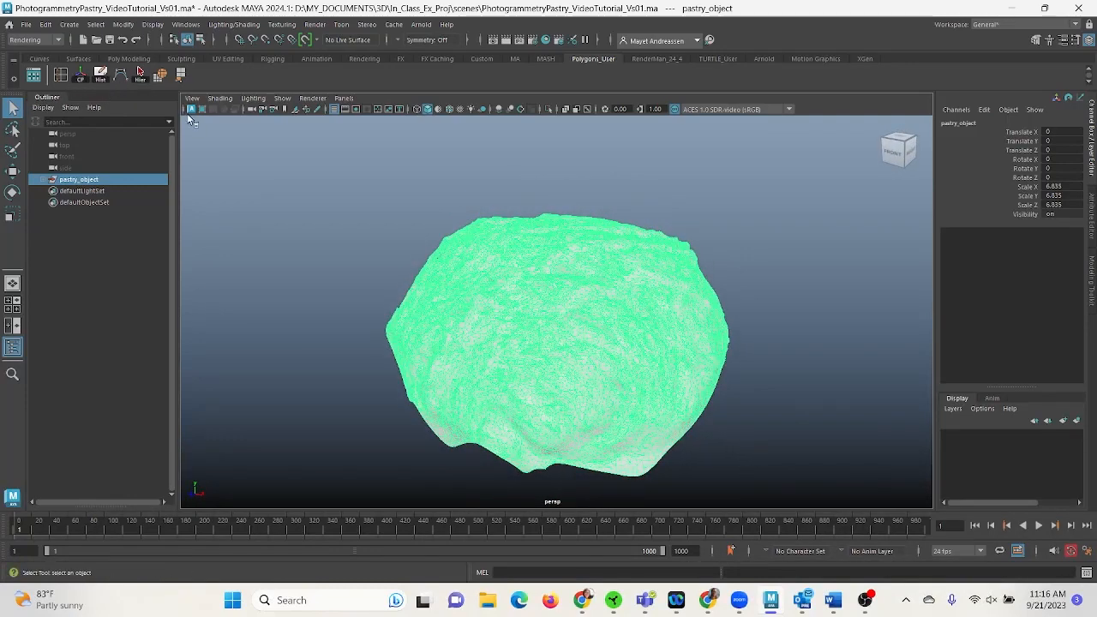
pyautogui.click(125, 24)
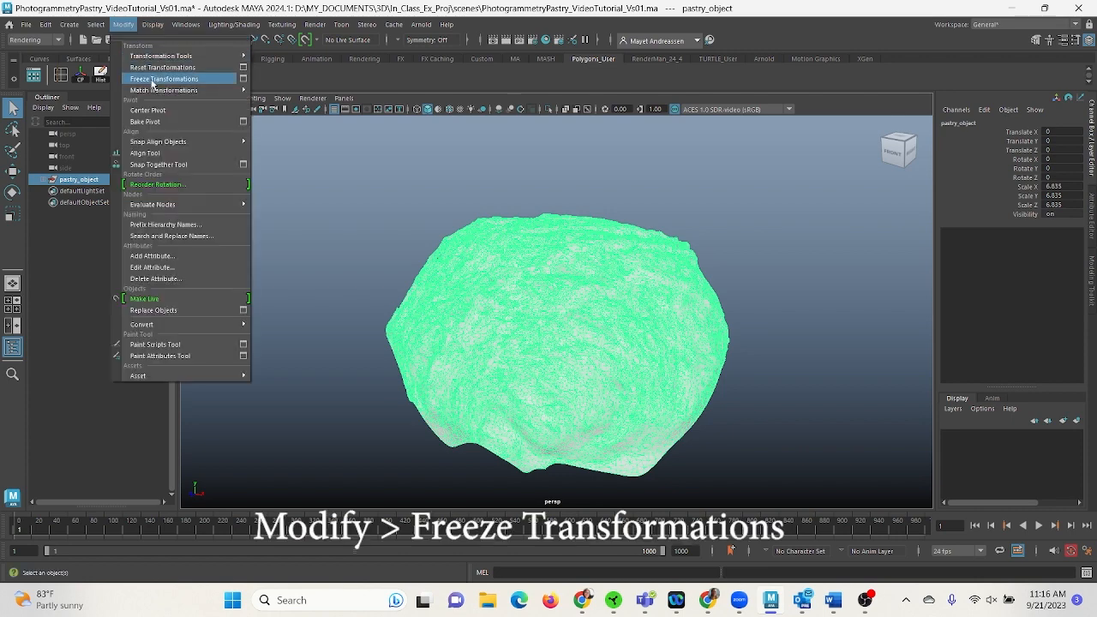
pyautogui.click(188, 79)
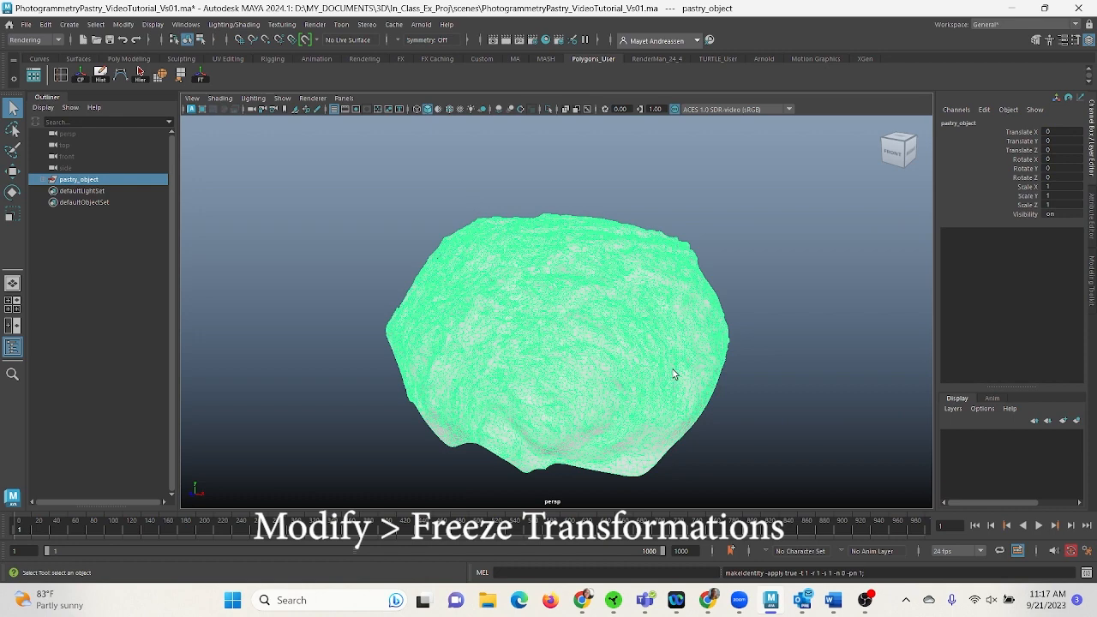
# Deselect the pastry and display it shaded with its texture maps.
pyautogui.click(758, 273)
pyautogui.press('6')
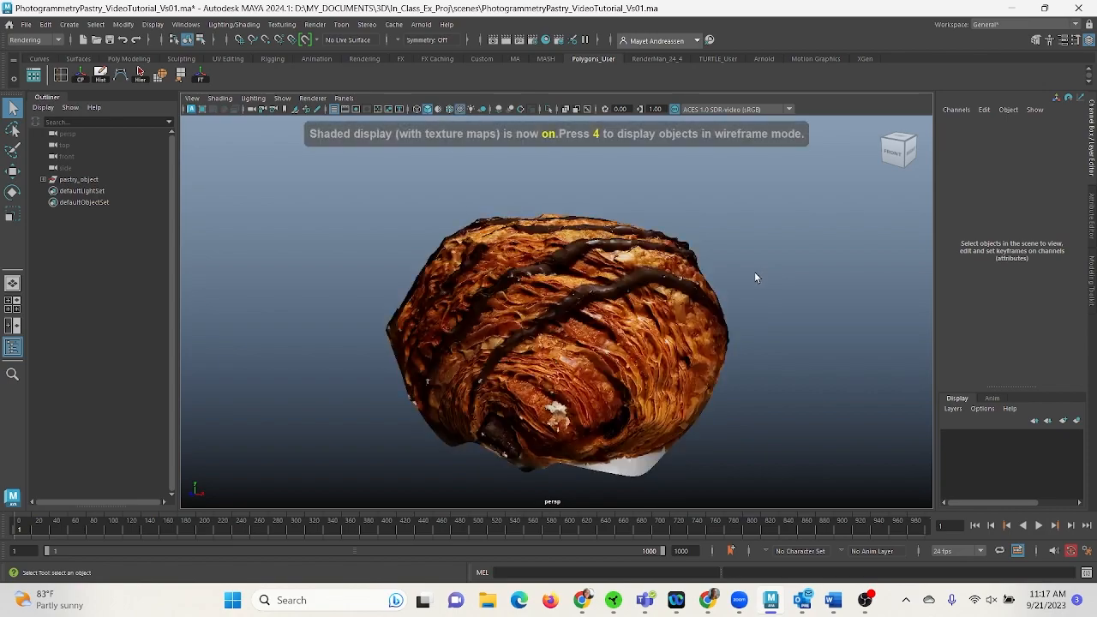
pyautogui.keyDown('alt'); pyautogui.moveTo(749, 263); pyautogui.dragTo(568, 329); pyautogui.keyUp('alt')
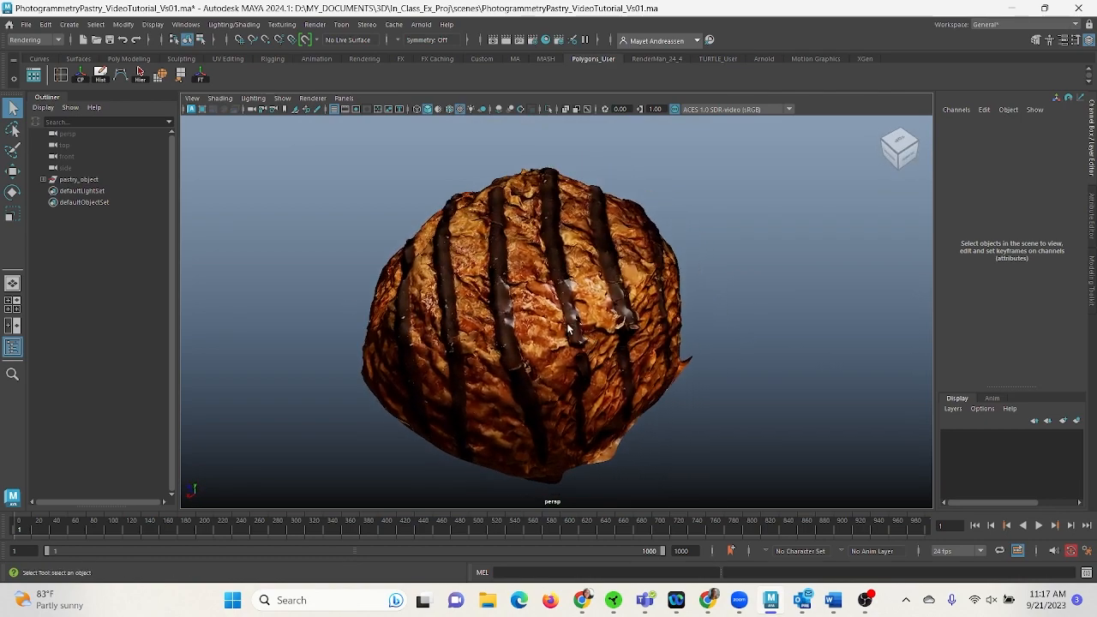
# Turn on wireframe on shaded to inspect the pastry's mesh density over its texture.
pyautogui.click(569, 329)
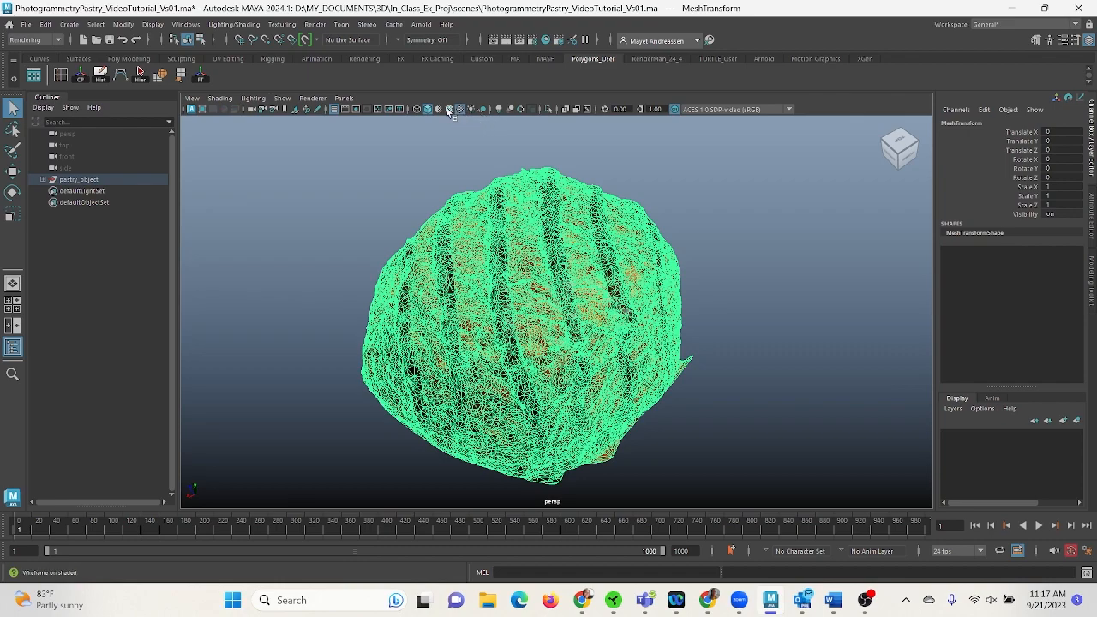
pyautogui.click(711, 232)
pyautogui.keyDown('alt'); pyautogui.moveTo(780, 362); pyautogui.dragTo(723, 377); pyautogui.keyUp('alt')
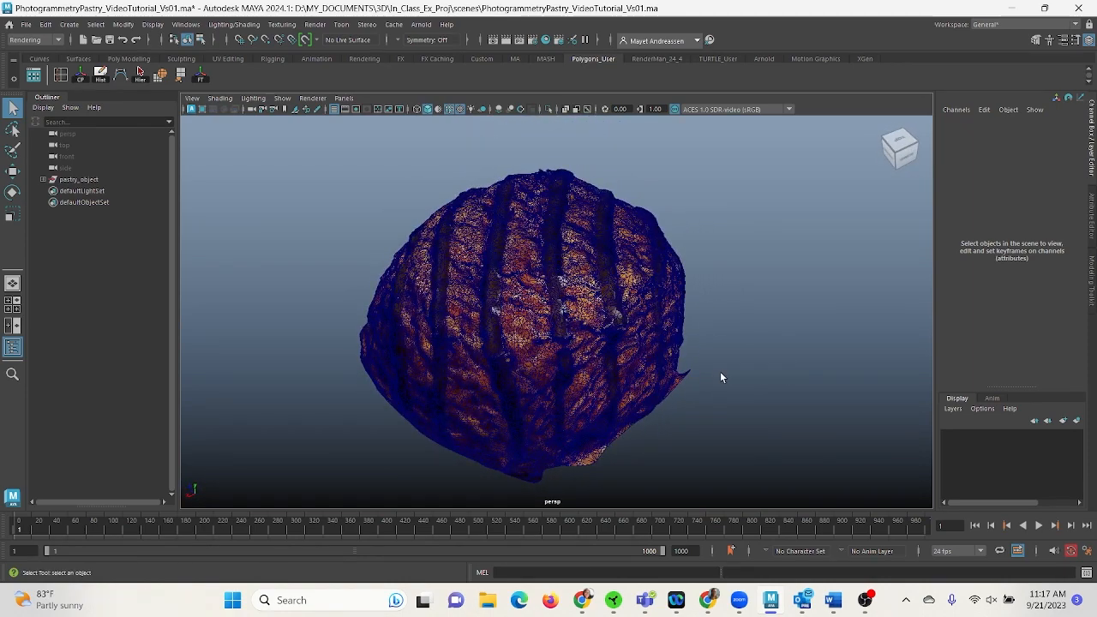
# Select the pastry mesh and open the Retopologize options from the Modeling menu set.
pyautogui.click(510, 375)
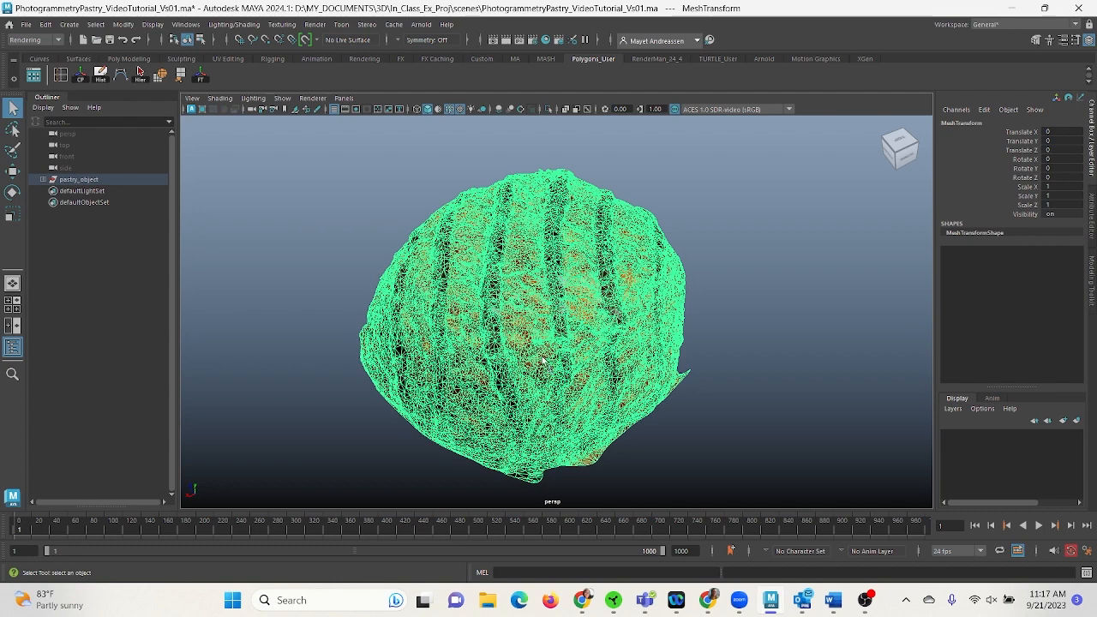
pyautogui.click(34, 41)
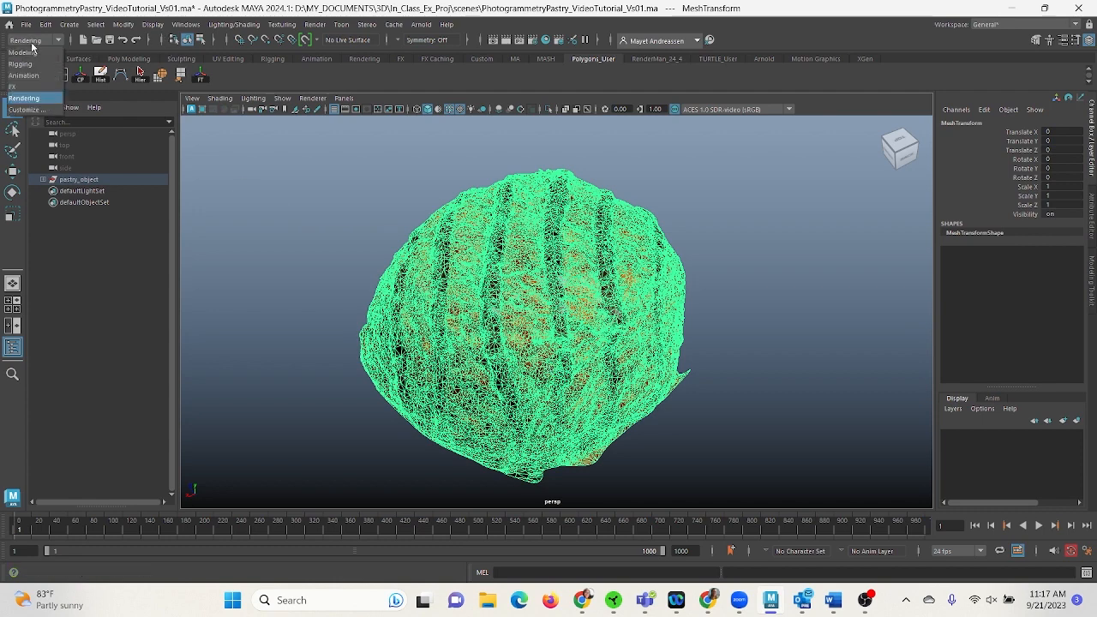
pyautogui.click(26, 52)
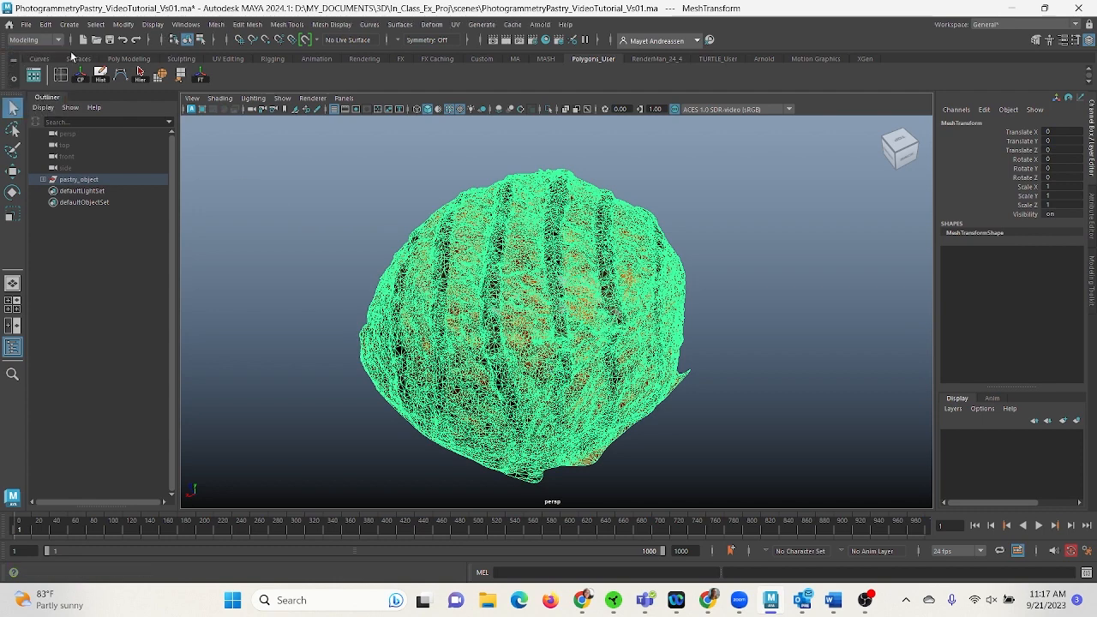
pyautogui.click(241, 27)
pyautogui.moveTo(217, 25)
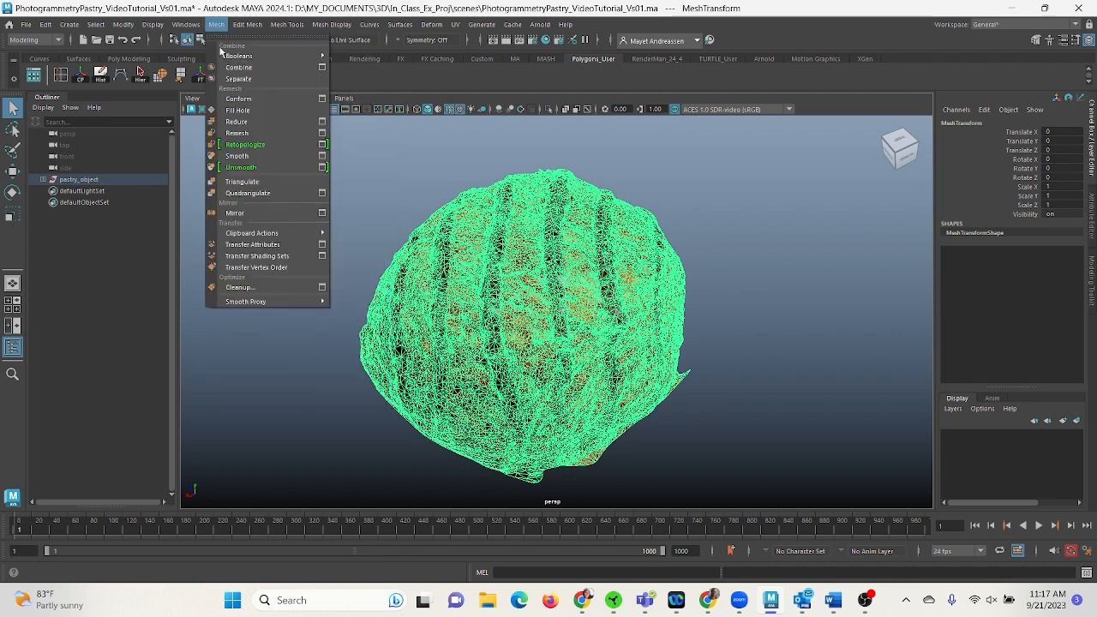
pyautogui.click(322, 148)
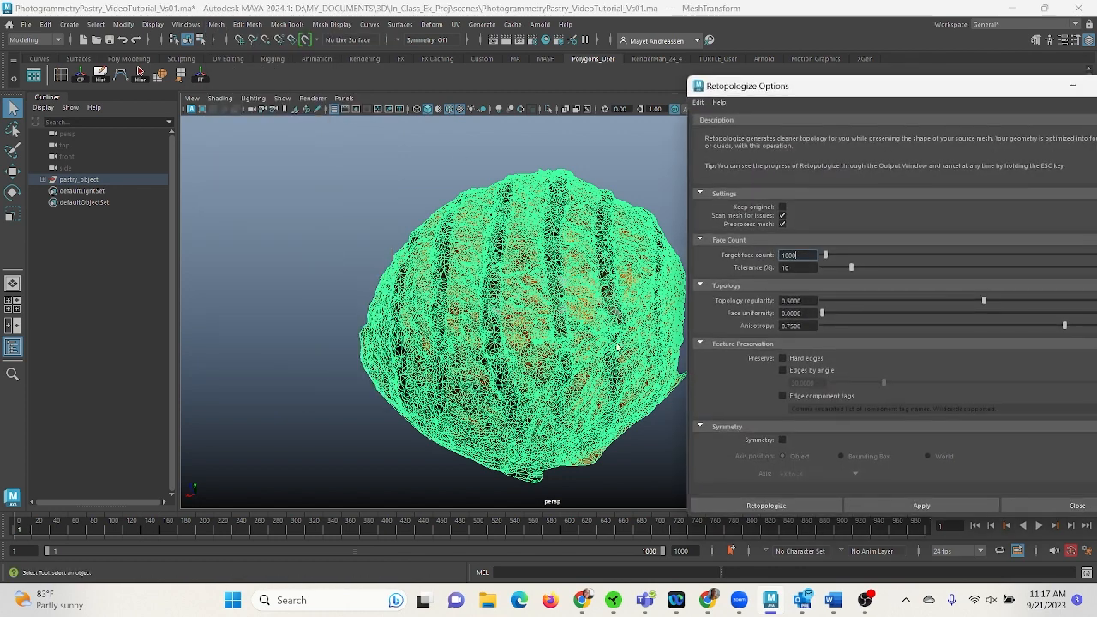
# Reset the Retopologize settings, enable Keep original and retopologize the pastry with a target face count of 1000, ignoring the reported issues.
pyautogui.moveTo(892, 90); pyautogui.dragTo(743, 88)
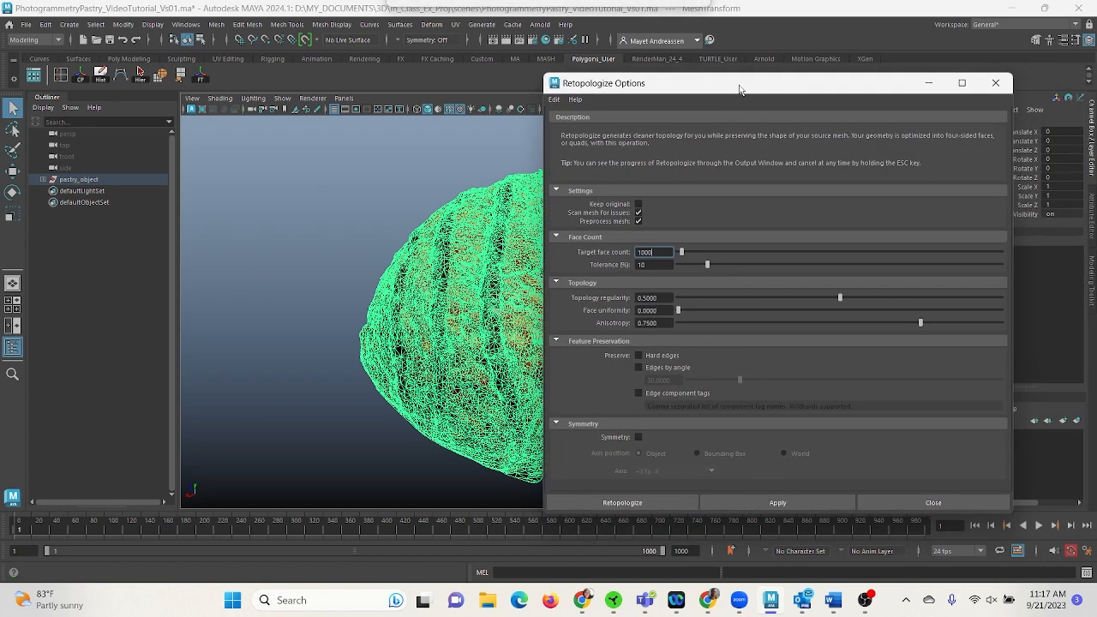
pyautogui.click(561, 101)
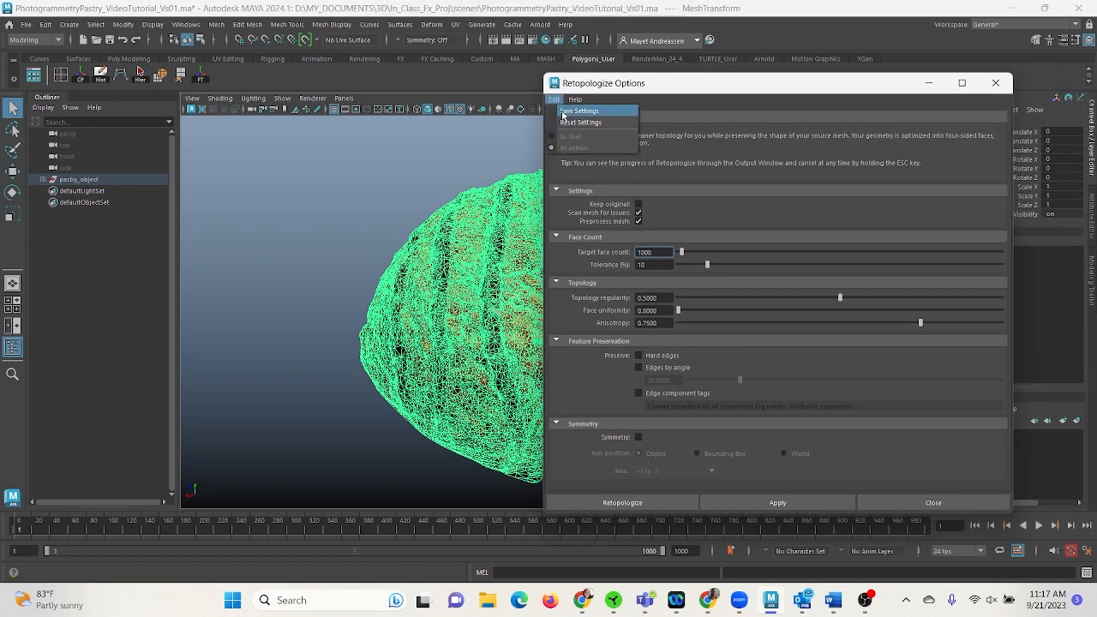
pyautogui.click(563, 124)
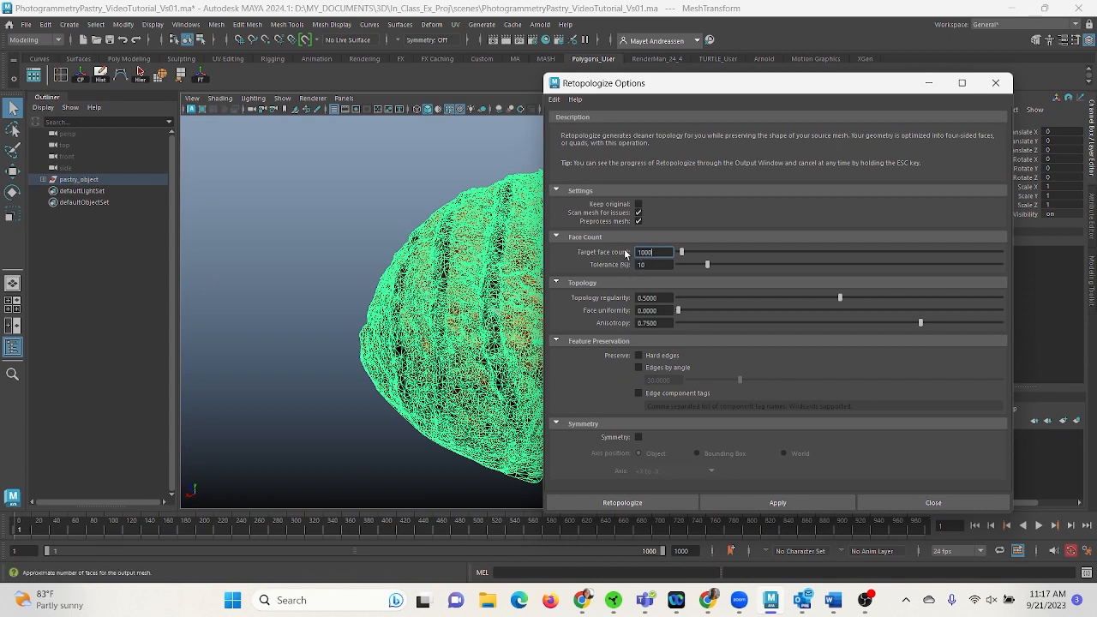
pyautogui.click(639, 204)
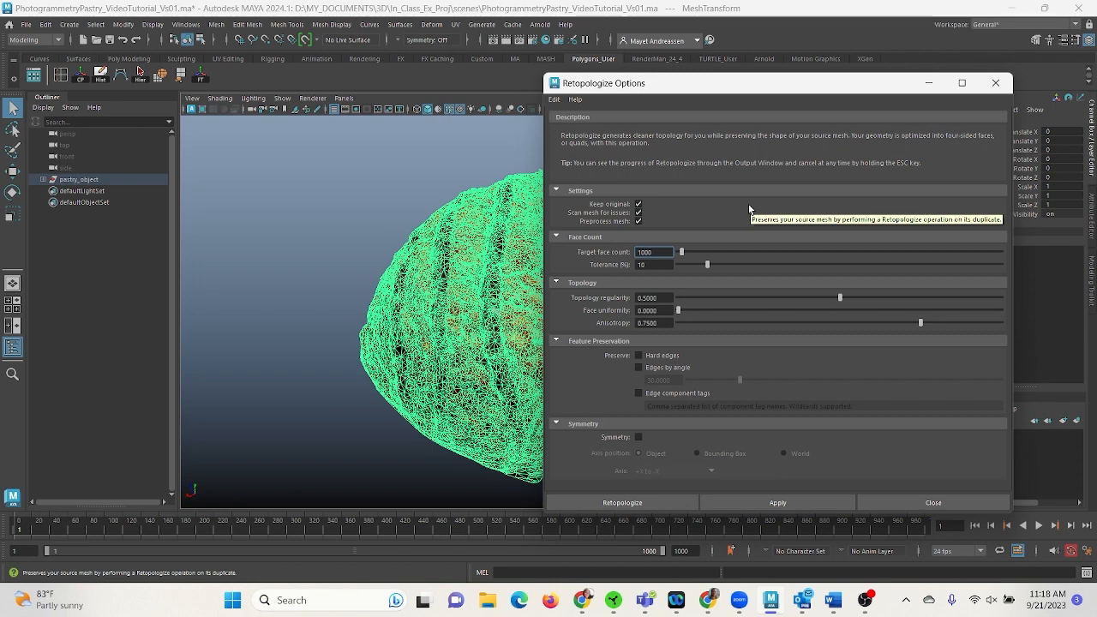
pyautogui.click(634, 503)
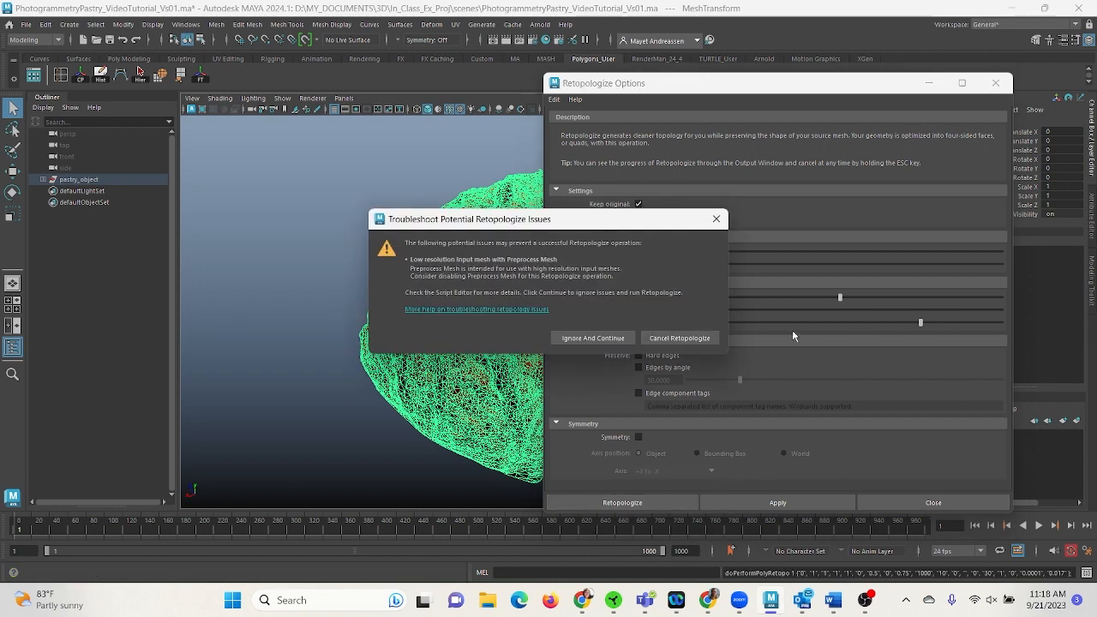
pyautogui.click(590, 339)
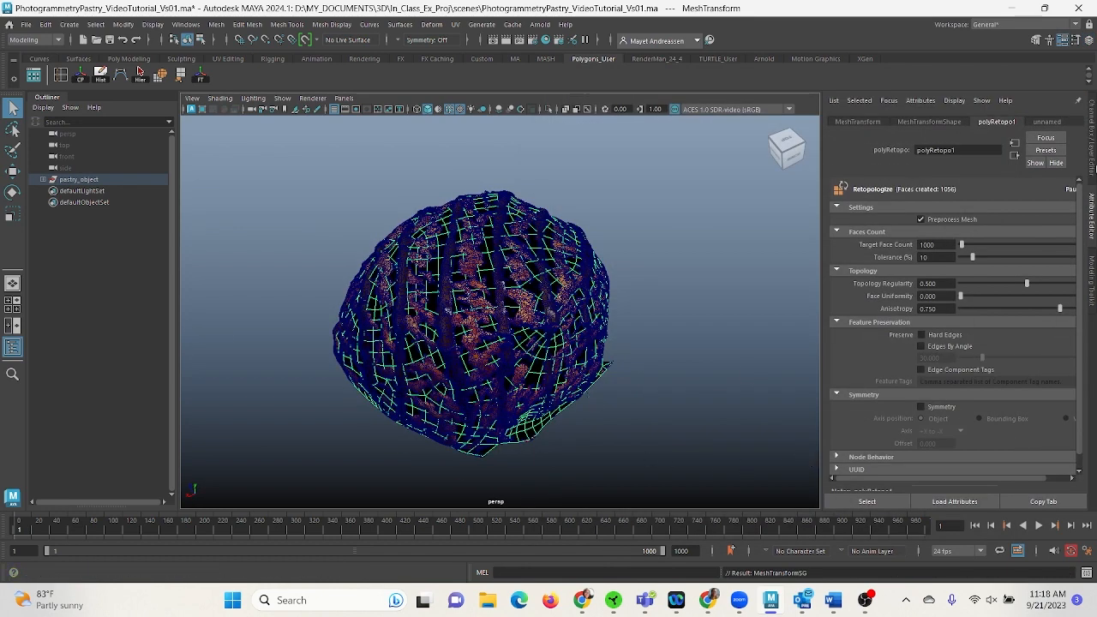
# Rename the retopologized mesh MeshTransform as Pastry_lowPoly in the Outliner.
pyautogui.click(44, 181)
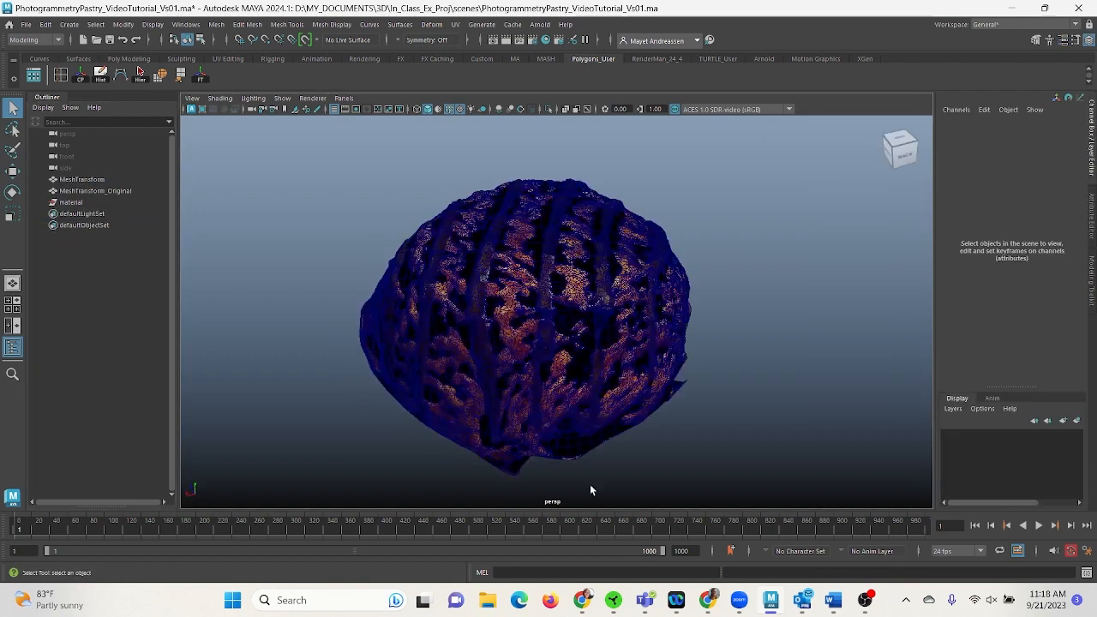
pyautogui.click(575, 456)
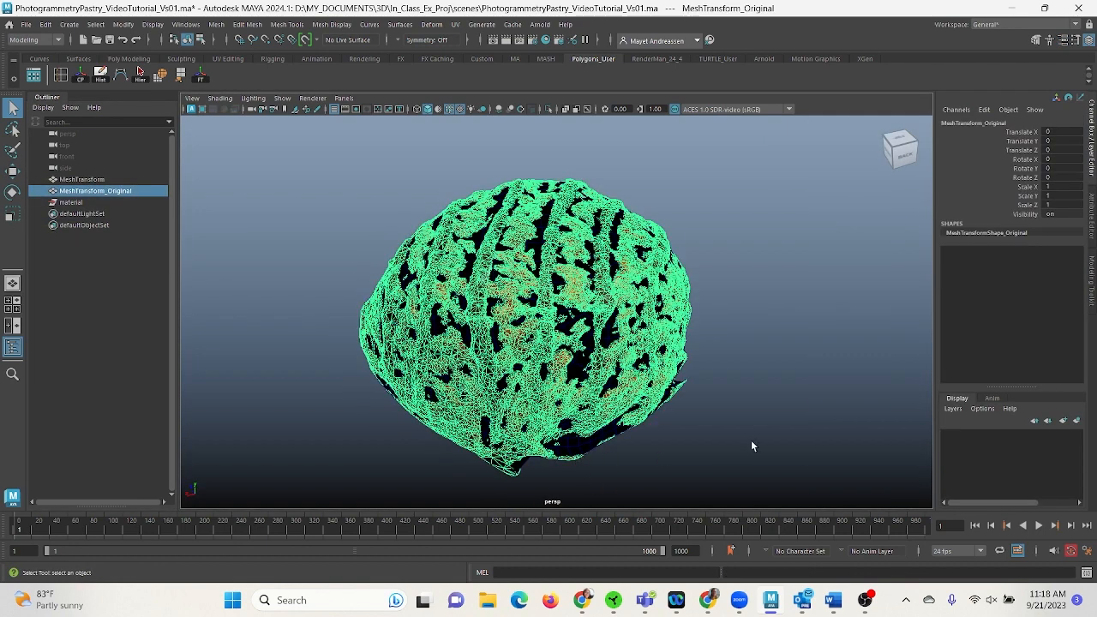
pyautogui.click(83, 180)
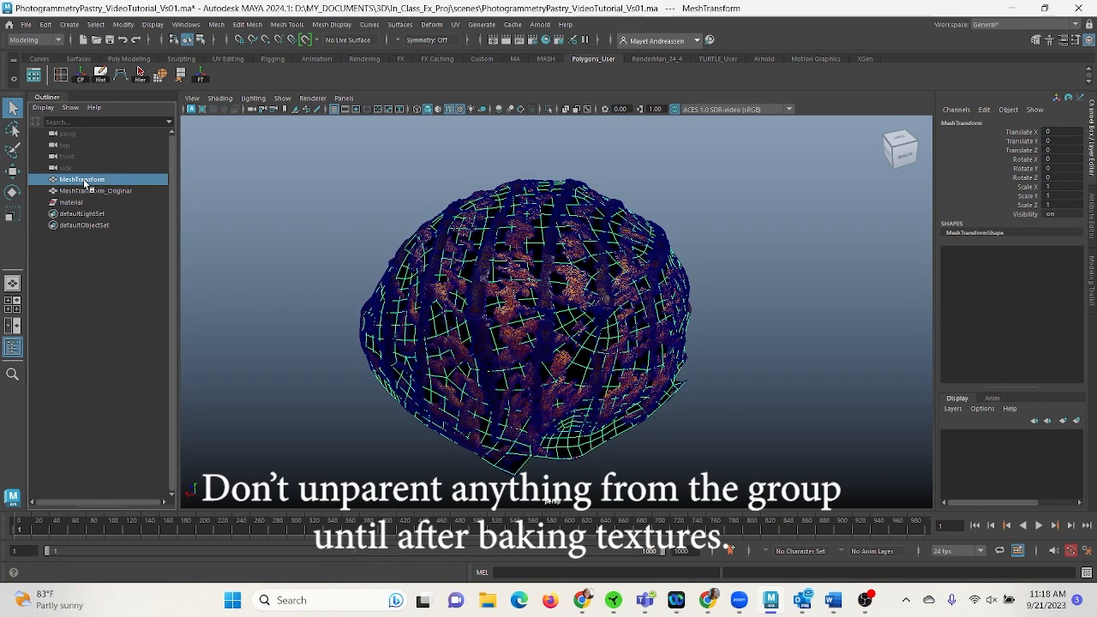
pyautogui.doubleClick(83, 180)
pyautogui.write('Pas')
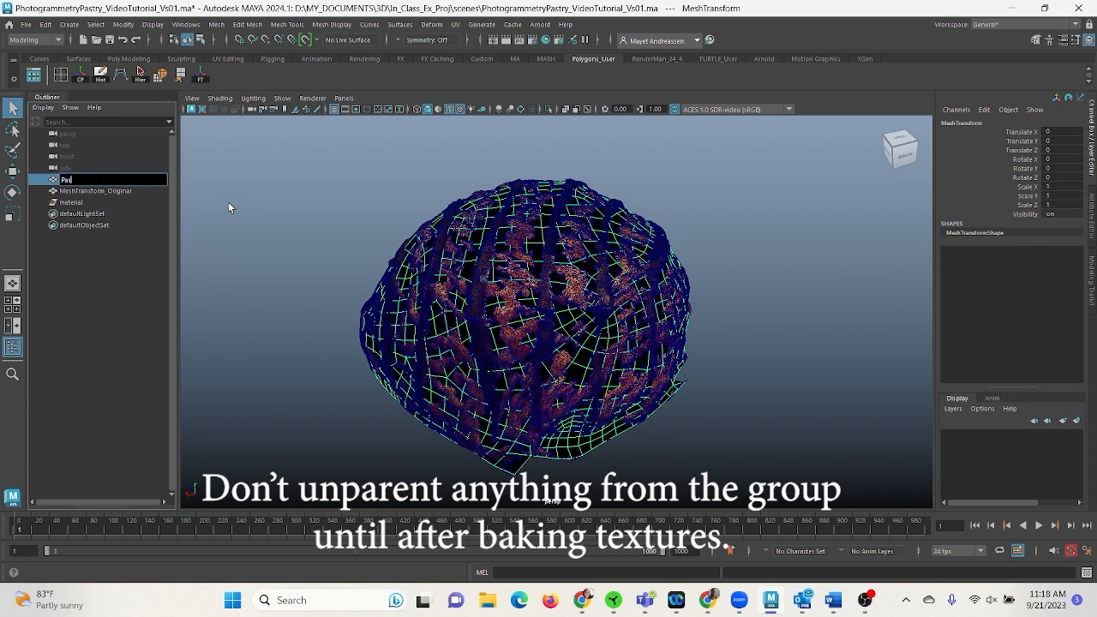
pyautogui.write('try')
pyautogui.press('Return')
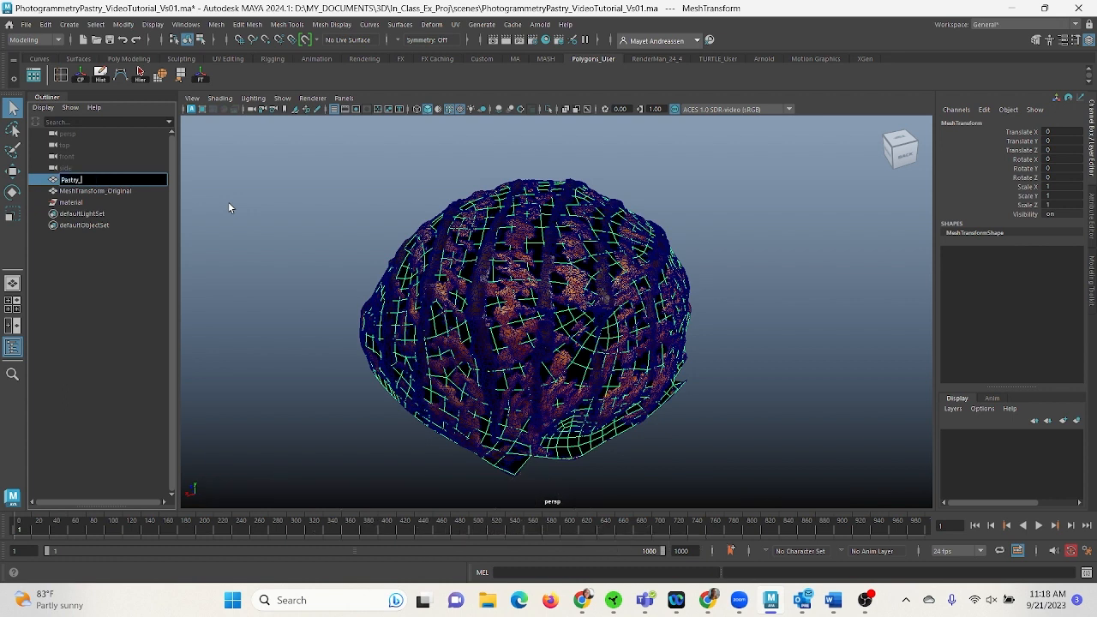
pyautogui.write('_lowPoly')
pyautogui.press('Return')
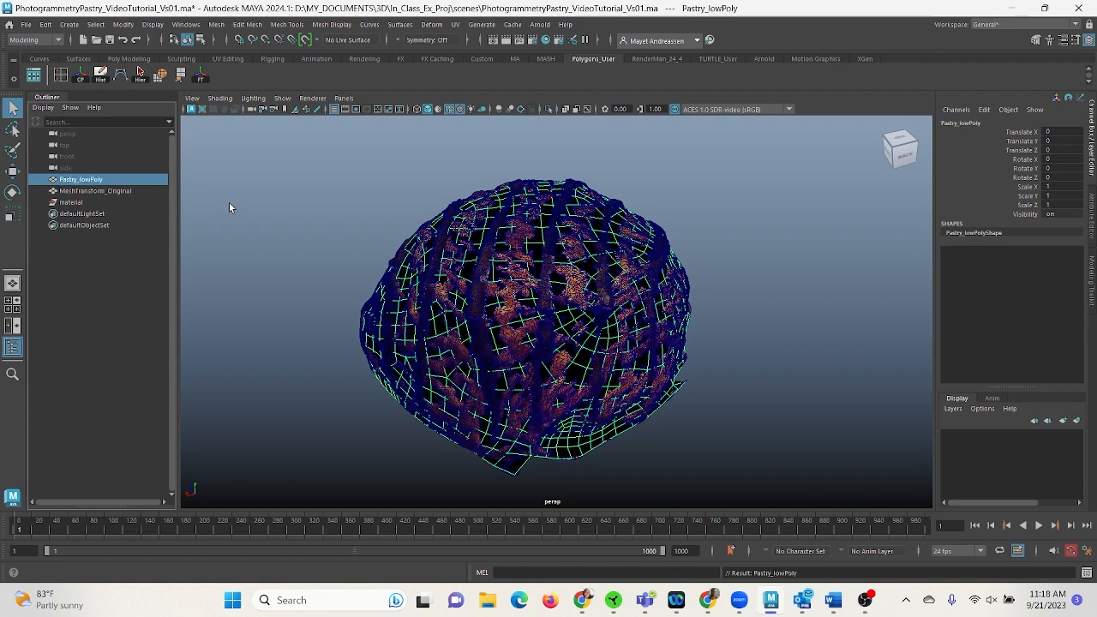
# Rename the original dense mesh as Patry_HiPoly and hide it, leaving Pastry_lowPoly selected.
pyautogui.doubleClick(119, 191)
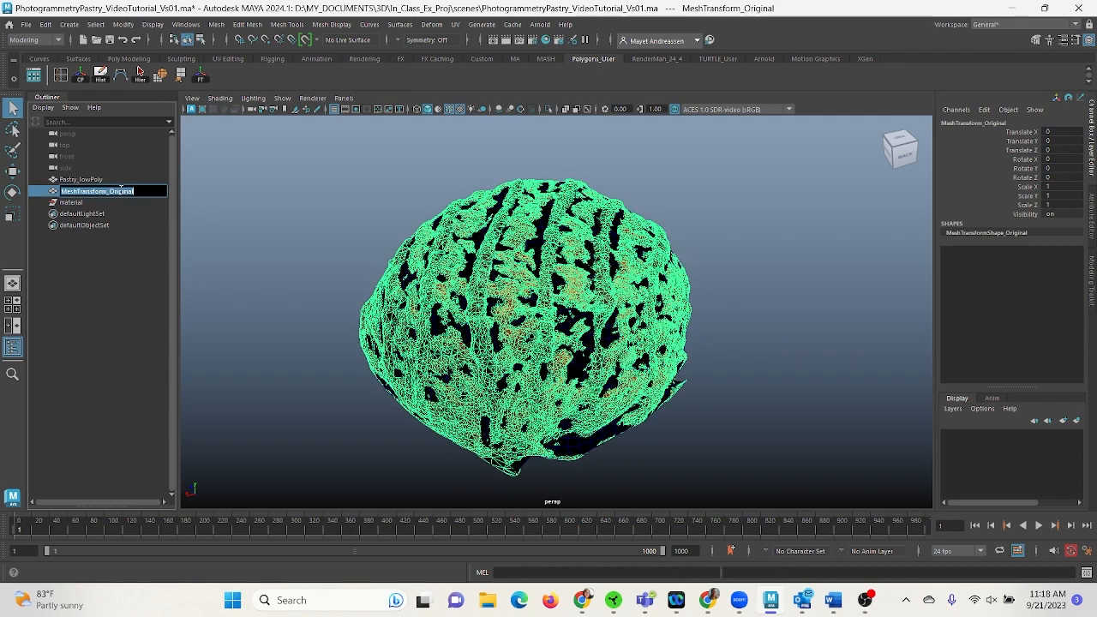
pyautogui.write('Patry')
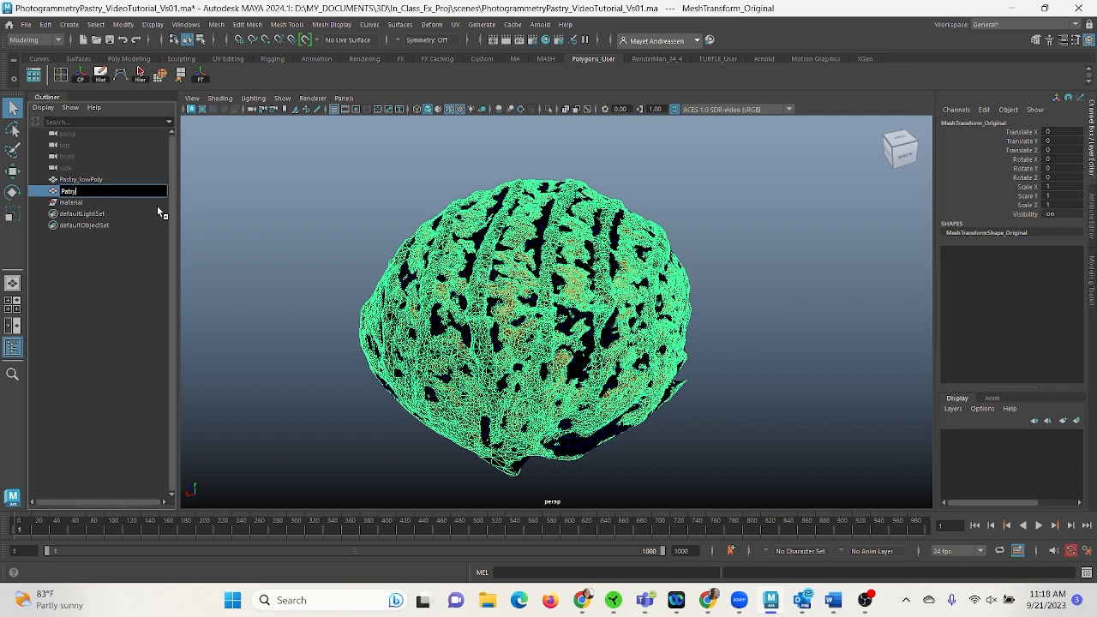
pyautogui.write('_Hi')
pyautogui.write('R')
pyautogui.write('ol')
pyautogui.write('y')
pyautogui.press('Return')
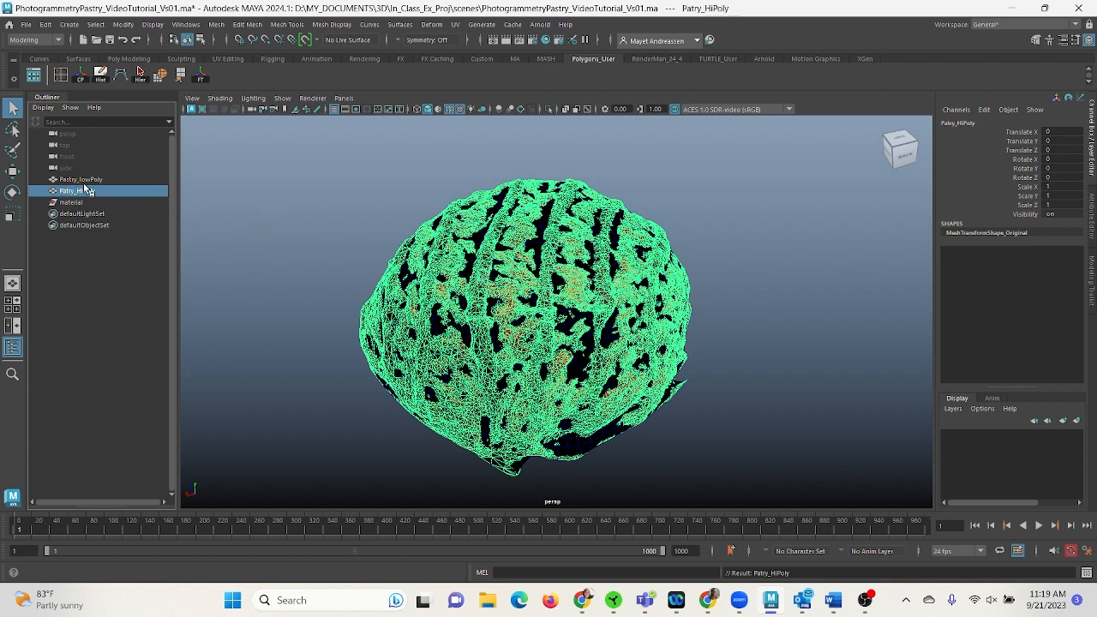
pyautogui.press('h')
pyautogui.click(581, 329)
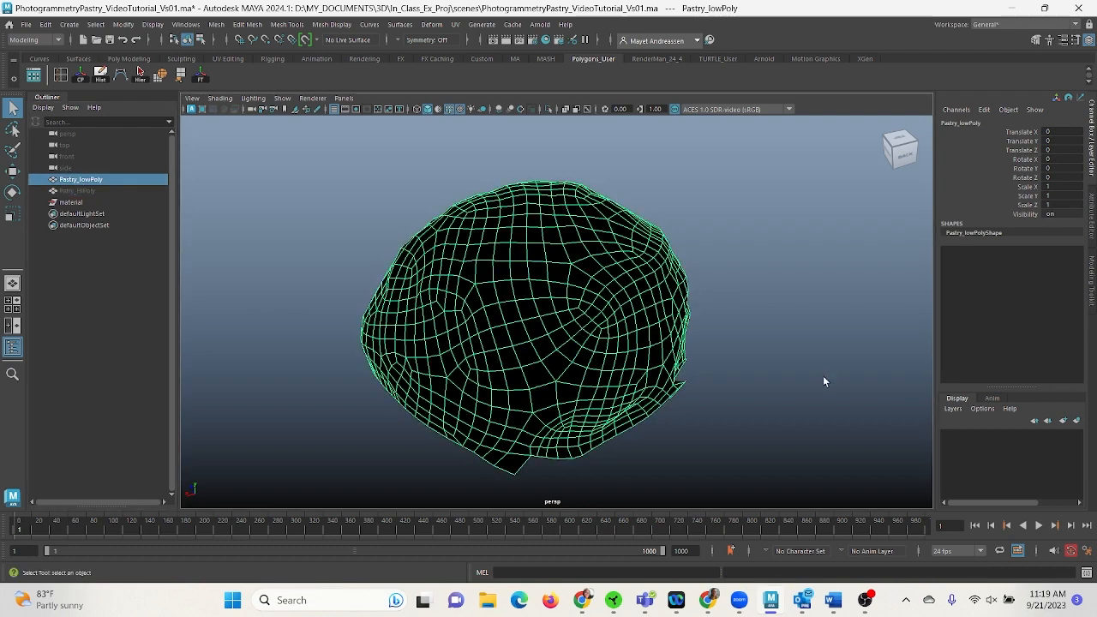
# Switch to the UV Editing workspace and minimize the floating transform channels window after showing it.
pyautogui.click(1024, 26)
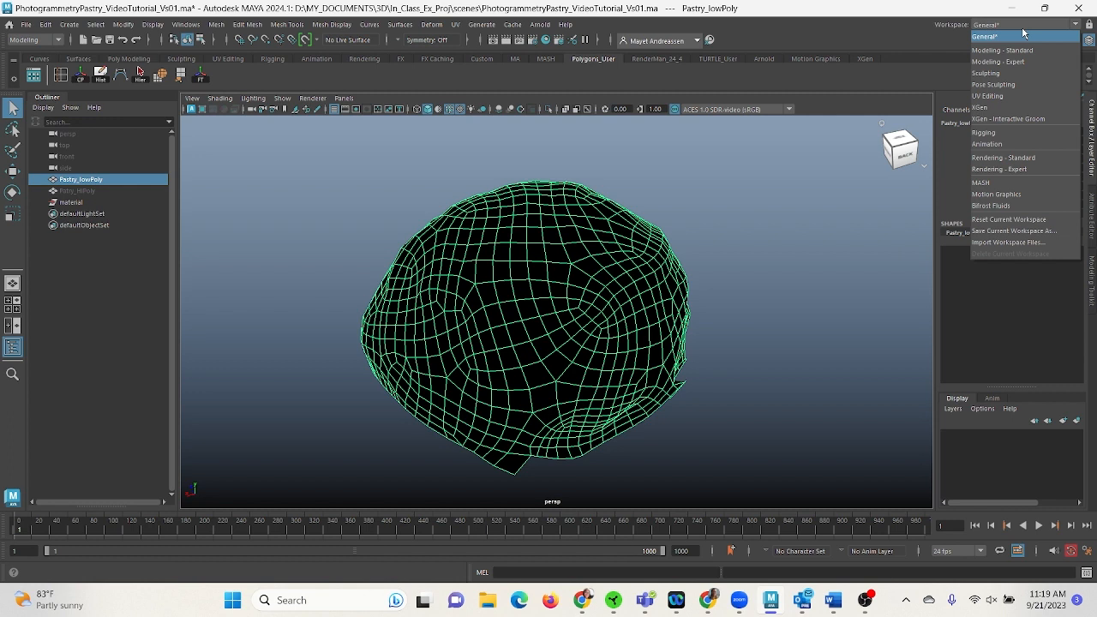
pyautogui.click(1013, 99)
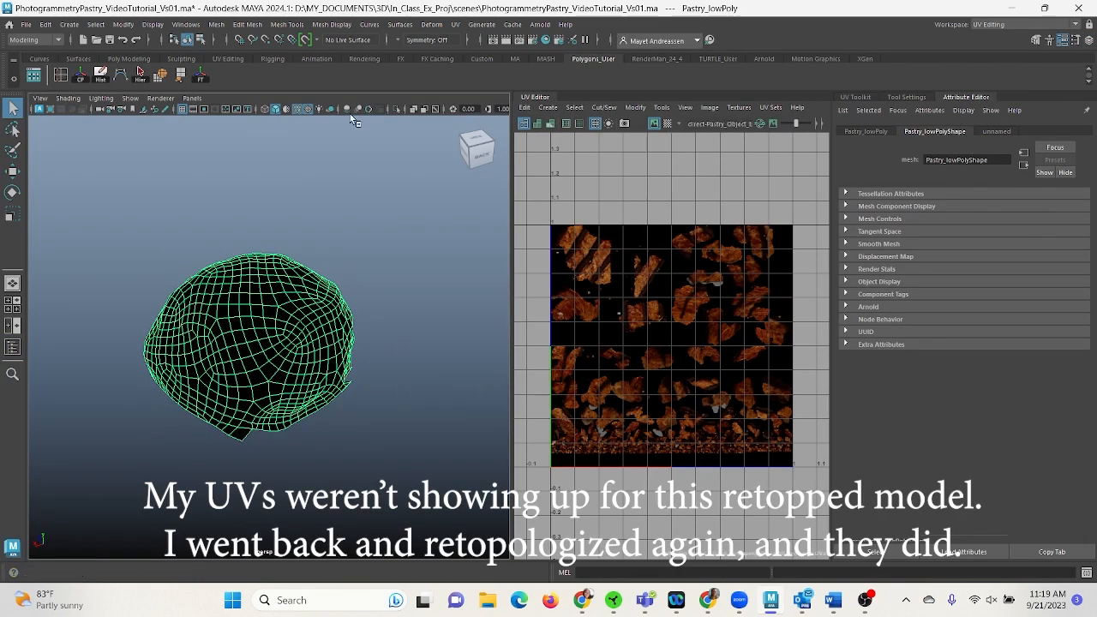
pyautogui.click(1089, 40)
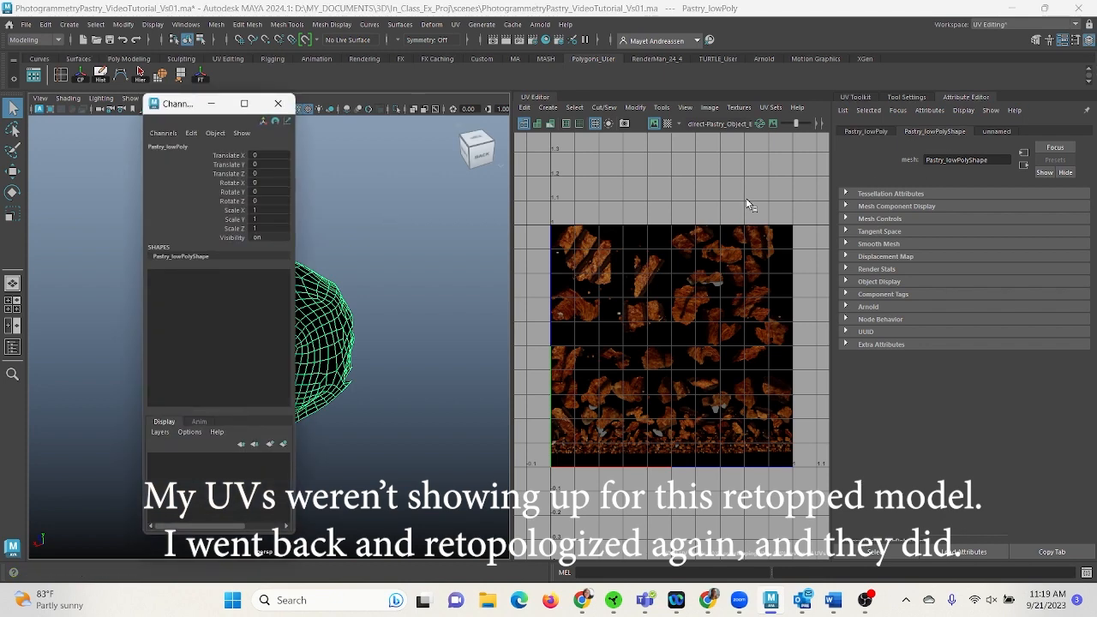
pyautogui.click(211, 104)
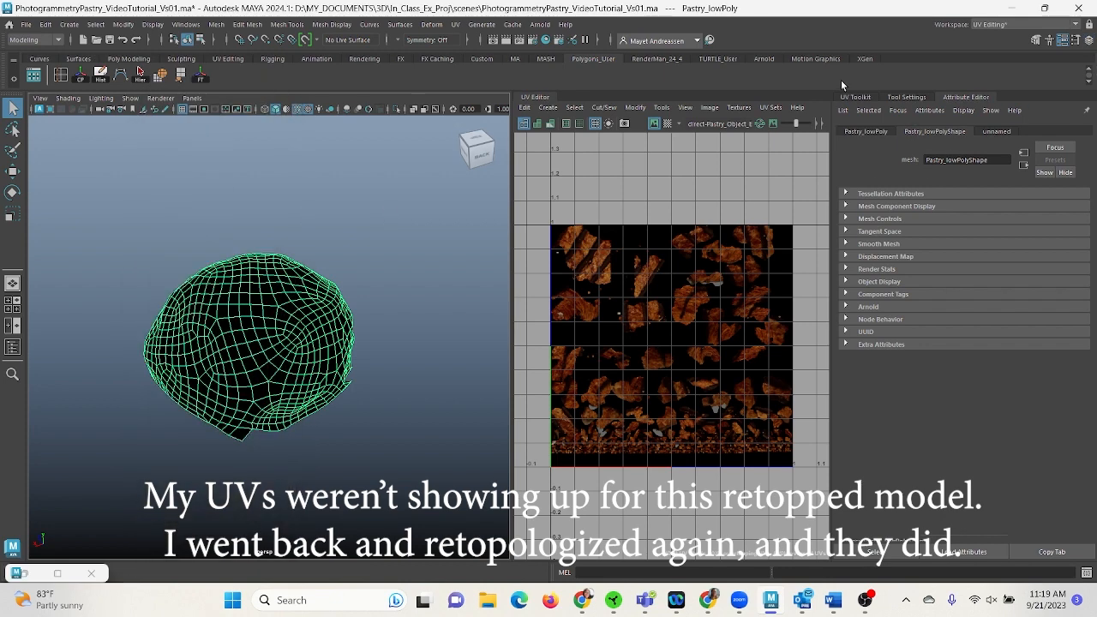
# Apply a spherical UV projection to all faces of Pastry_lowPoly and adjust the projection's horizontal sweep to narrow the UV layout.
pyautogui.click(456, 24)
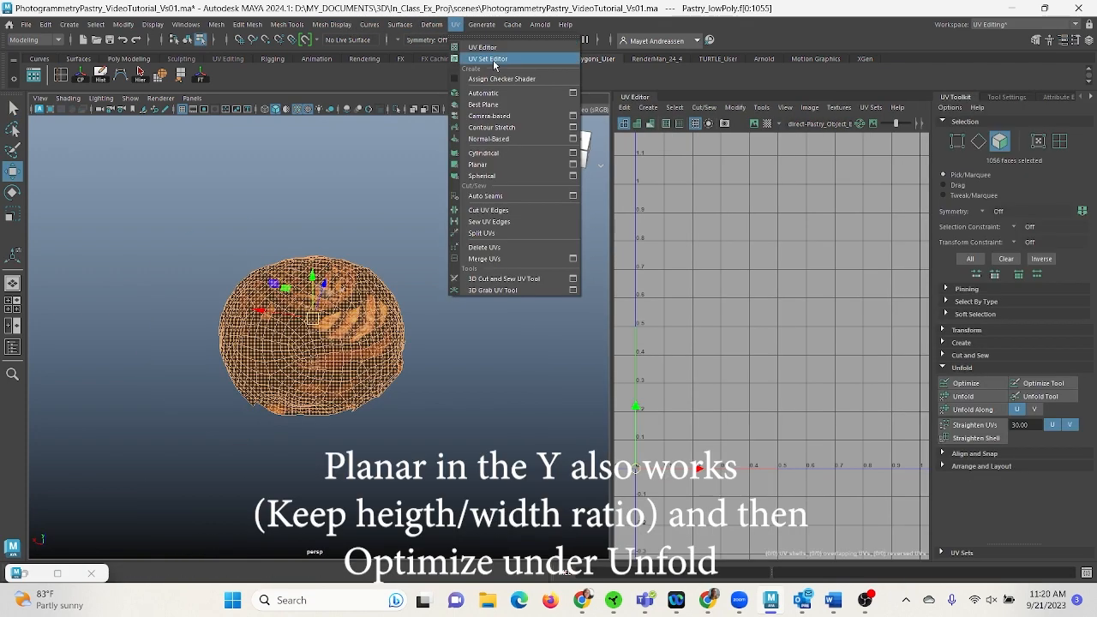
pyautogui.click(481, 175)
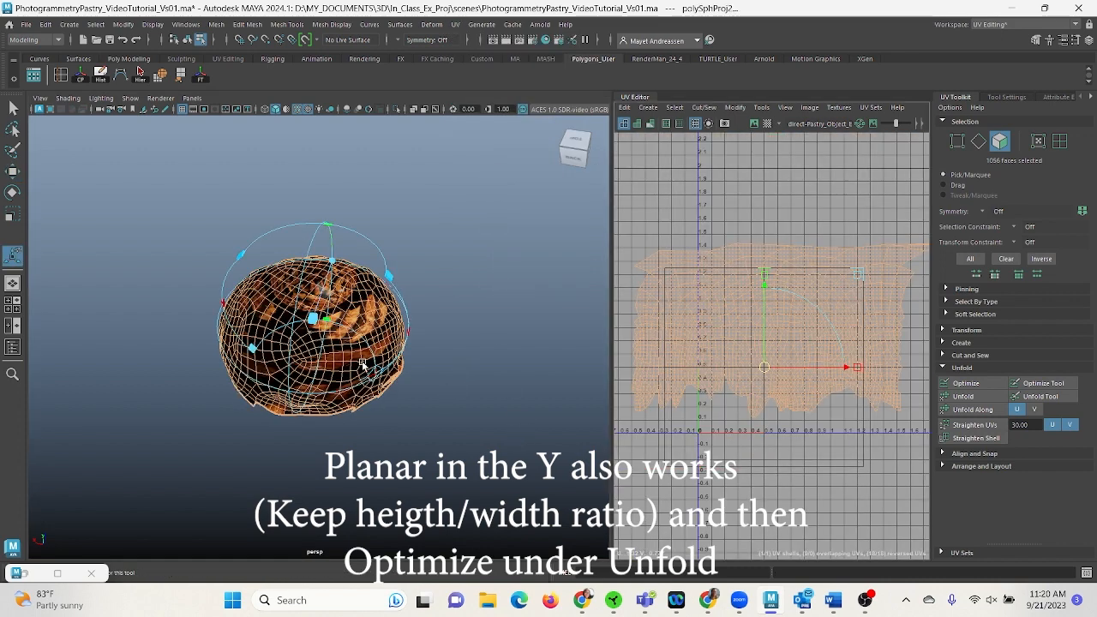
pyautogui.keyDown('alt'); pyautogui.moveTo(360, 367); pyautogui.dragTo(280, 465); pyautogui.keyUp('alt')
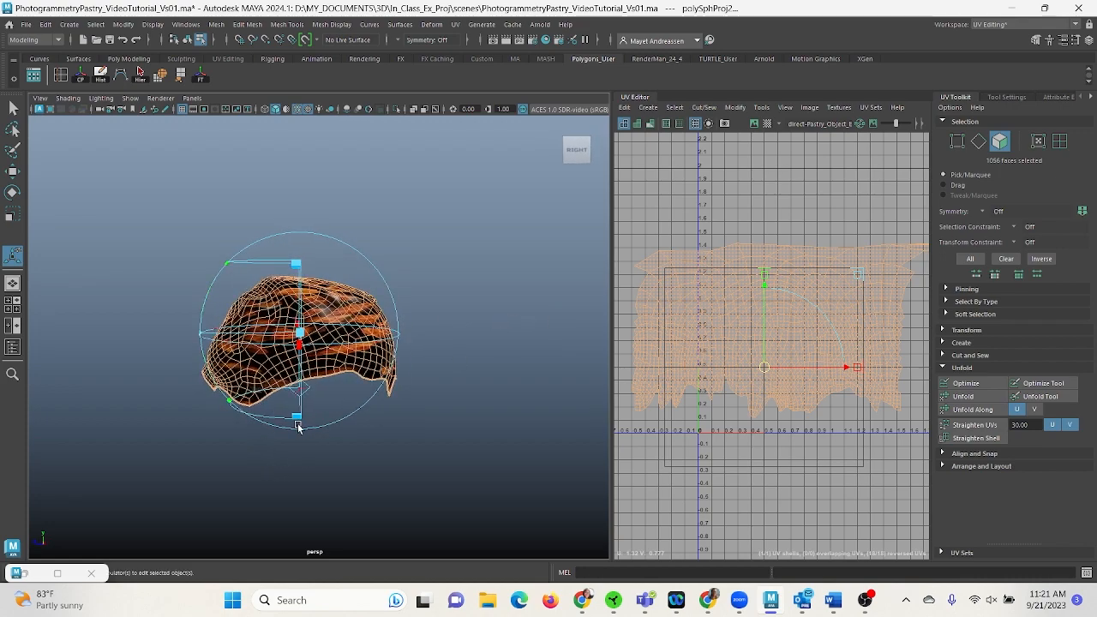
pyautogui.moveTo(304, 347); pyautogui.dragTo(478, 325)
pyautogui.keyDown('alt'); pyautogui.moveTo(487, 388); pyautogui.dragTo(389, 412); pyautogui.keyUp('alt')
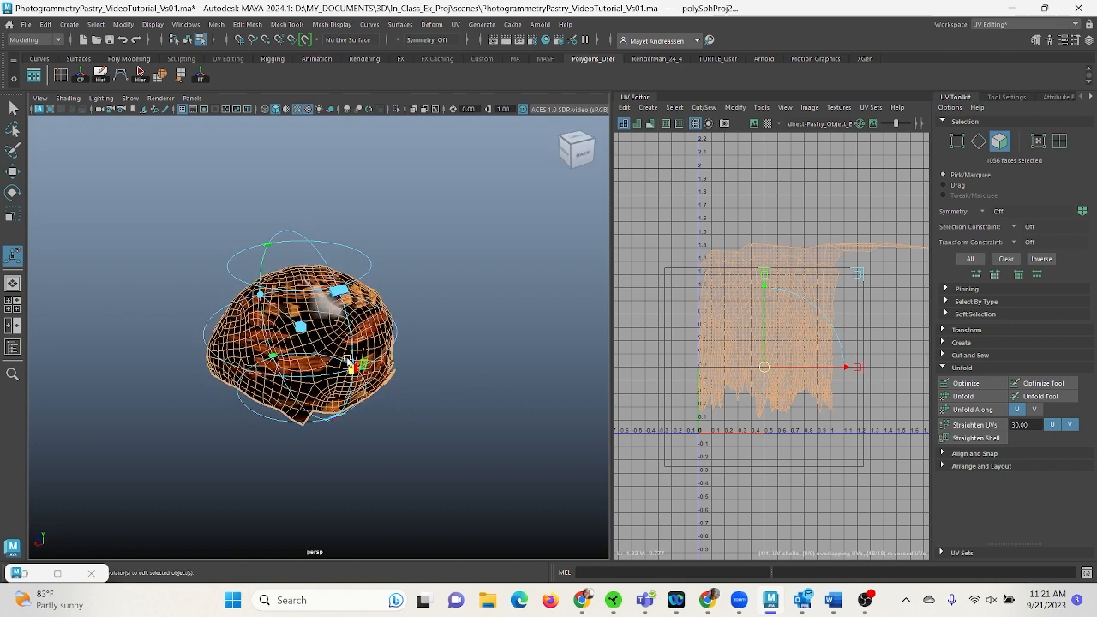
pyautogui.click(13, 107)
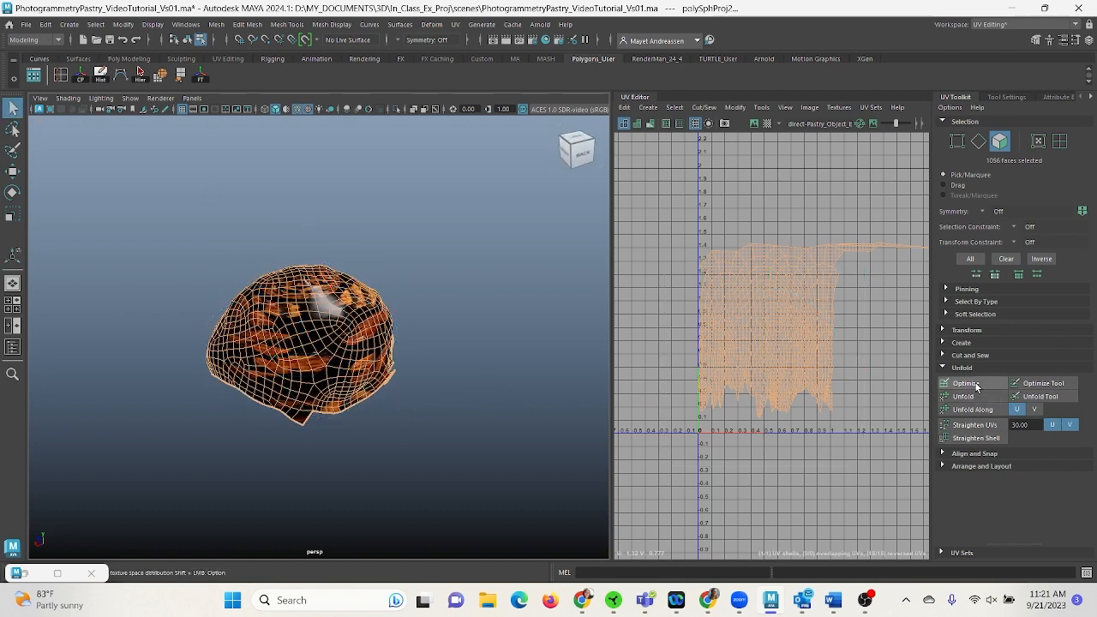
# Unfold and optimize the projected UV shell of Pastry_lowPoly.
pyautogui.click(965, 397)
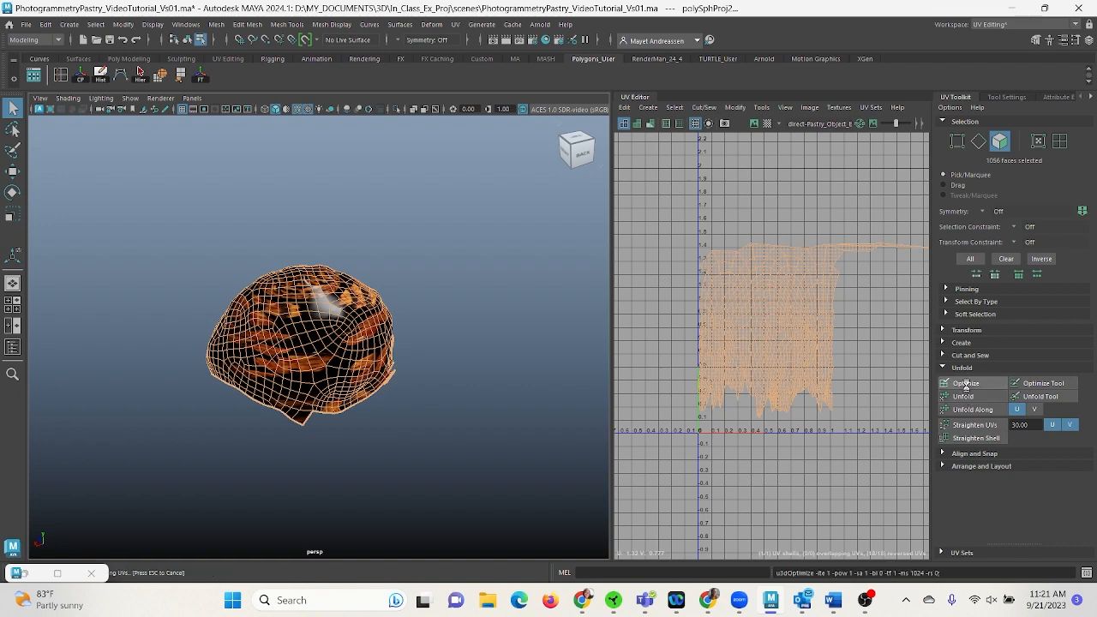
pyautogui.click(966, 383)
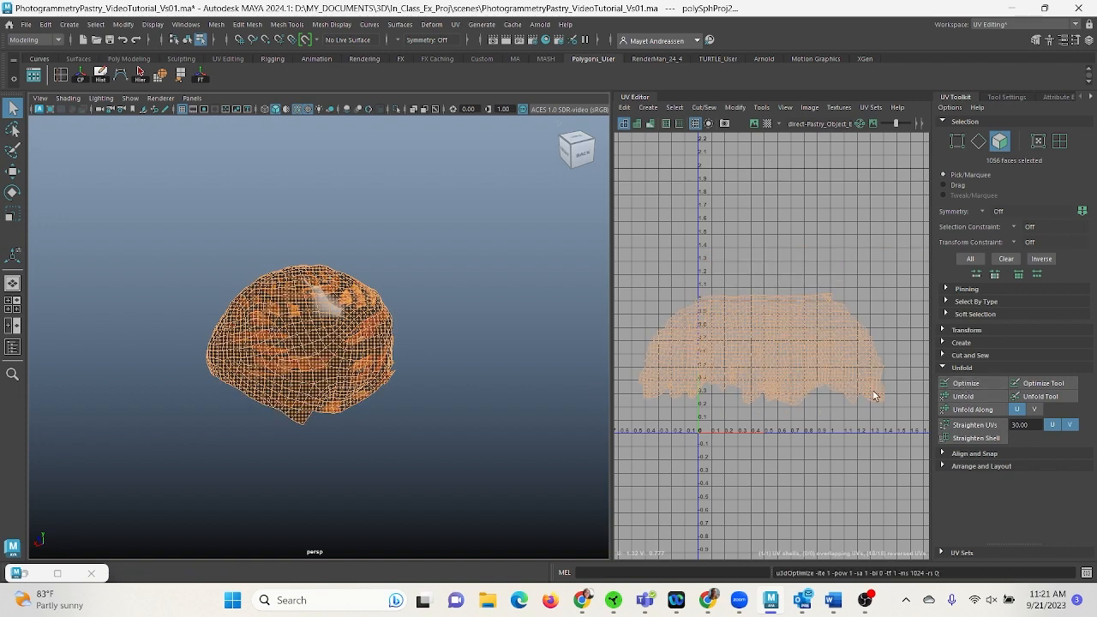
pyautogui.keyDown('alt'); pyautogui.moveTo(877, 392); pyautogui.dragTo(858, 377, button='middle'); pyautogui.keyUp('alt')
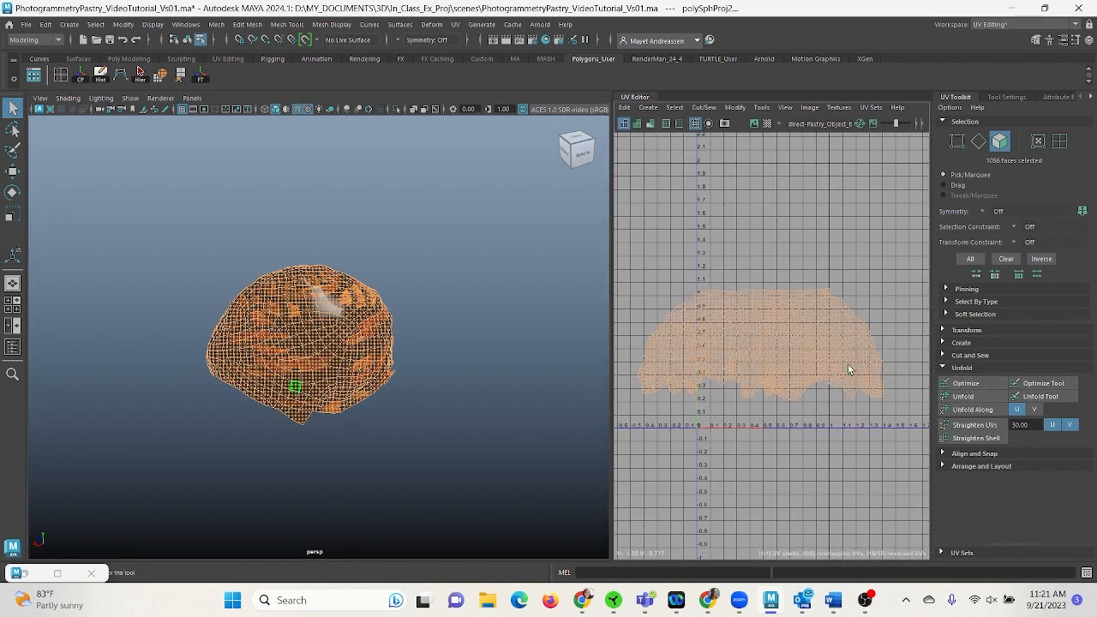
# Display the texture image behind the UVs and scale down all of Pastry_lowPoly's UVs uniformly.
pyautogui.click(754, 123)
pyautogui.moveTo(785, 377); pyautogui.dragTo(813, 384, button='right')
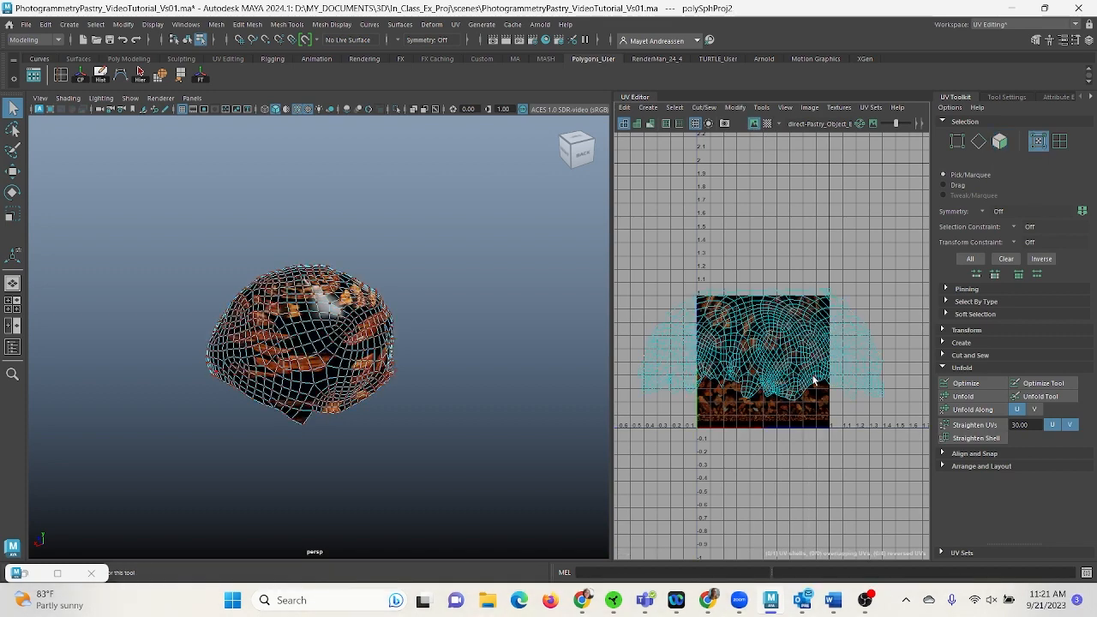
pyautogui.press('r')
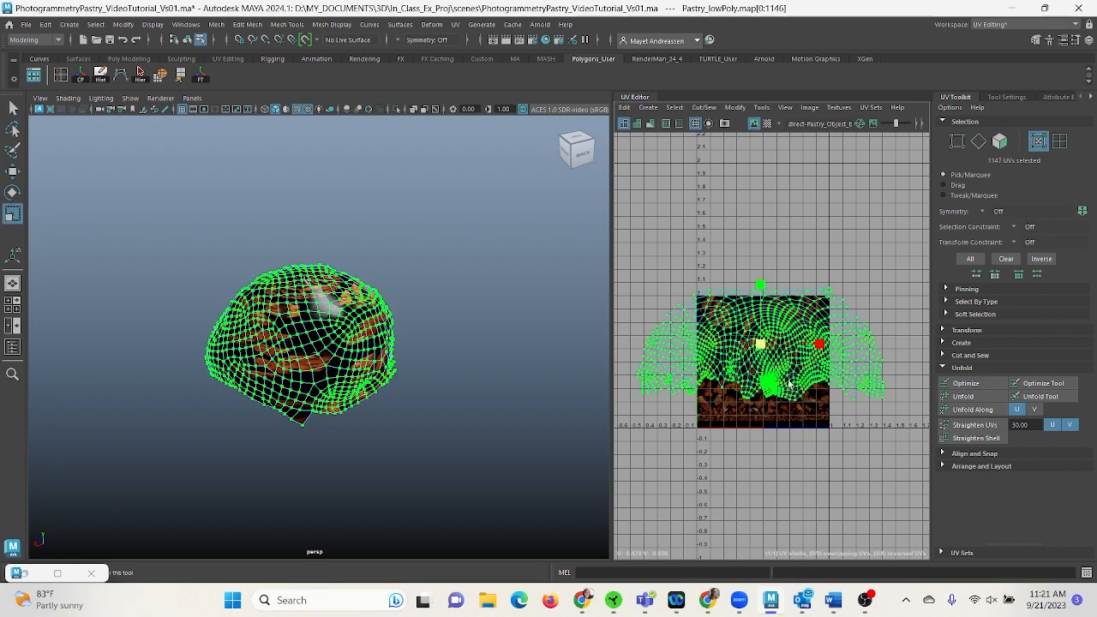
pyautogui.moveTo(803, 344); pyautogui.dragTo(746, 345)
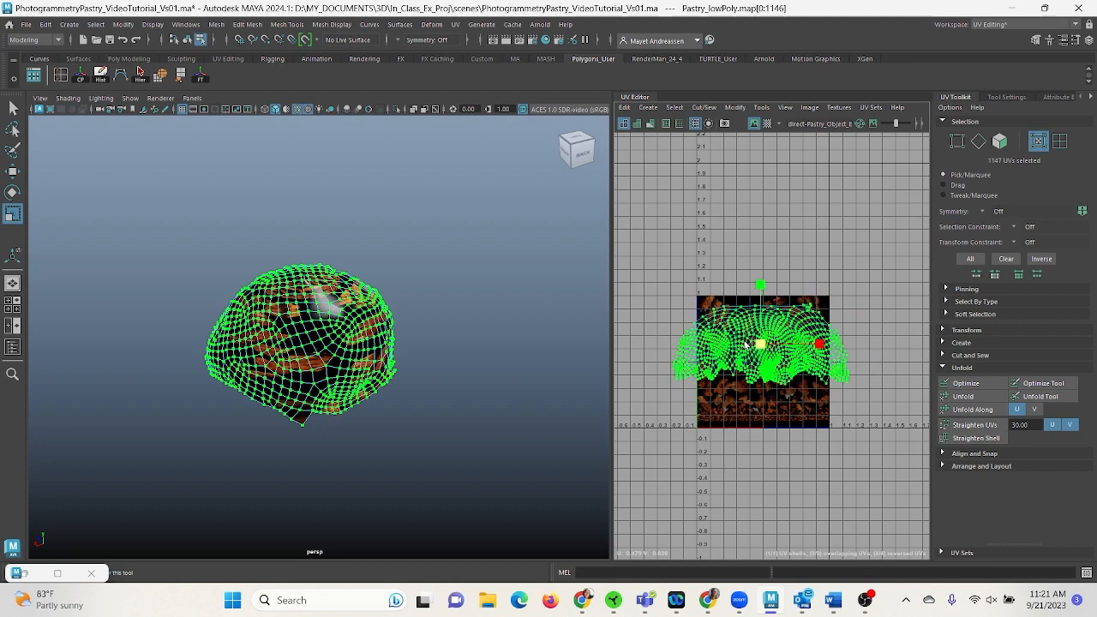
# Rotate the UV shell diagonally and scale it slightly so it fills the 0-1 UV tile without leaving it.
pyautogui.press('e')
pyautogui.moveTo(814, 320); pyautogui.dragTo(751, 357)
pyautogui.press('r')
pyautogui.press('w')
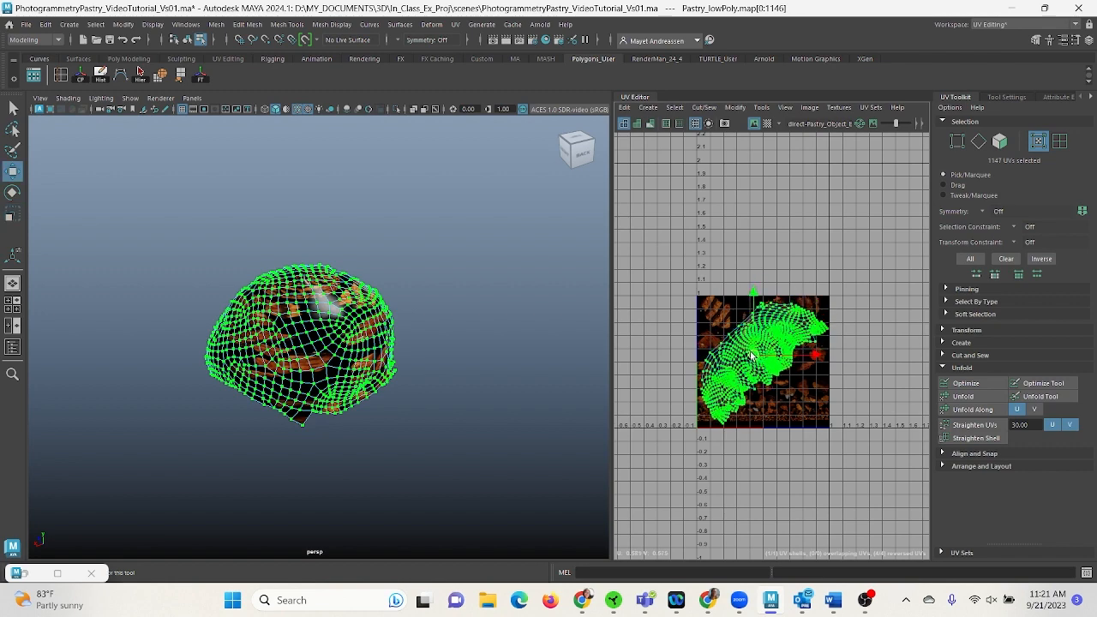
pyautogui.scroll(2, 760, 379)
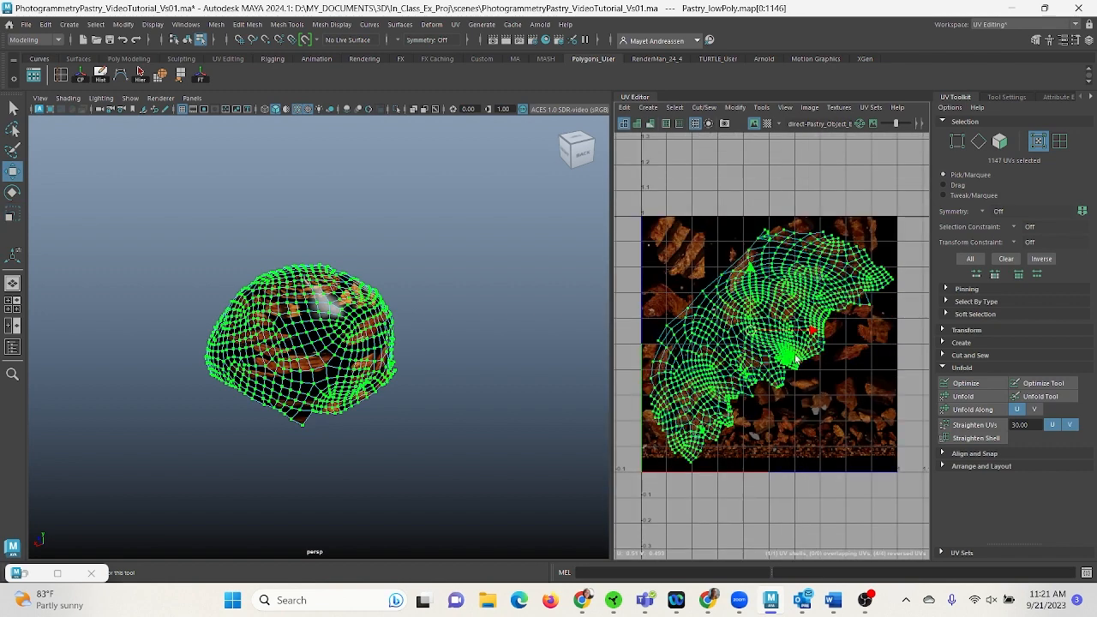
pyautogui.press('r')
pyautogui.moveTo(749, 329); pyautogui.dragTo(811, 328)
pyautogui.press('w')
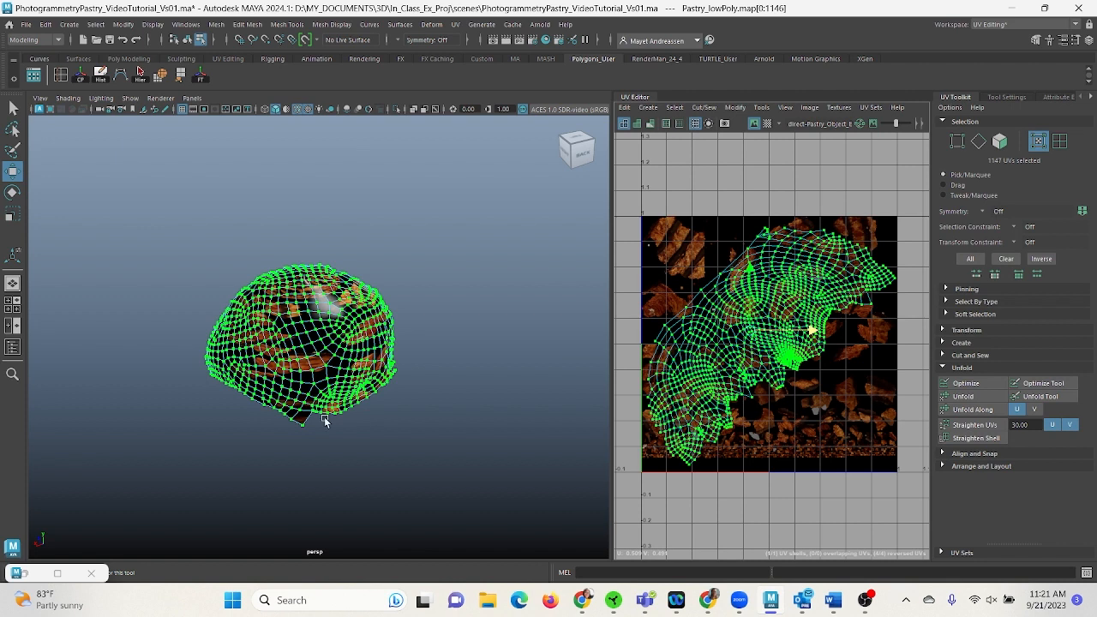
# Switch to the General workspace, return to object selection on Pastry_lowPoly, and save the scene.
pyautogui.click(1015, 26)
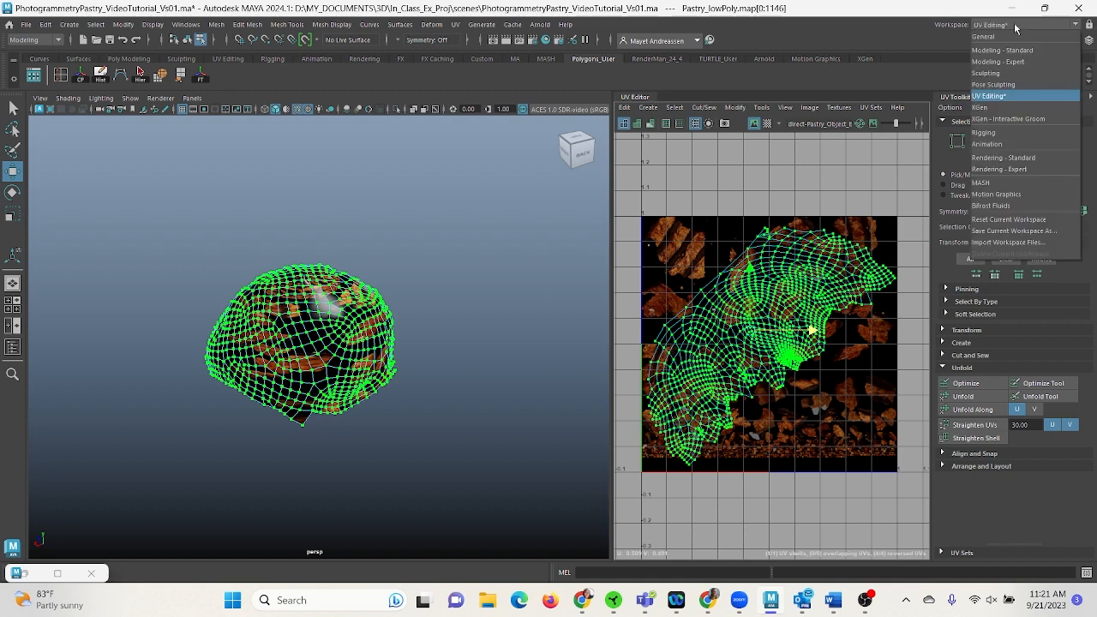
pyautogui.click(1014, 37)
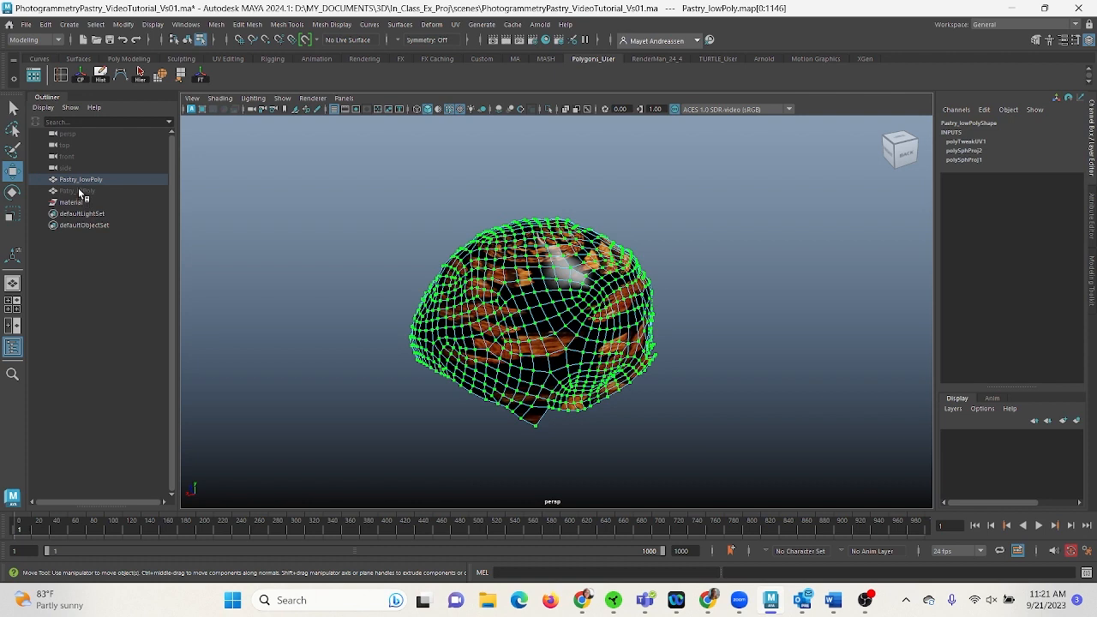
pyautogui.click(188, 41)
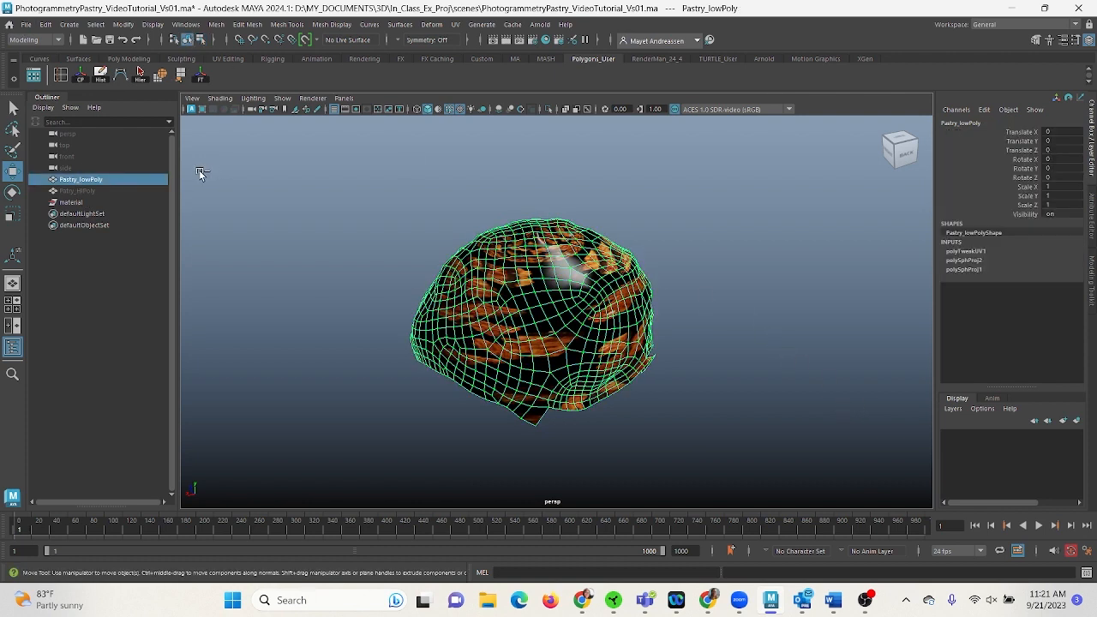
pyautogui.hotkey('ctrl', 's')
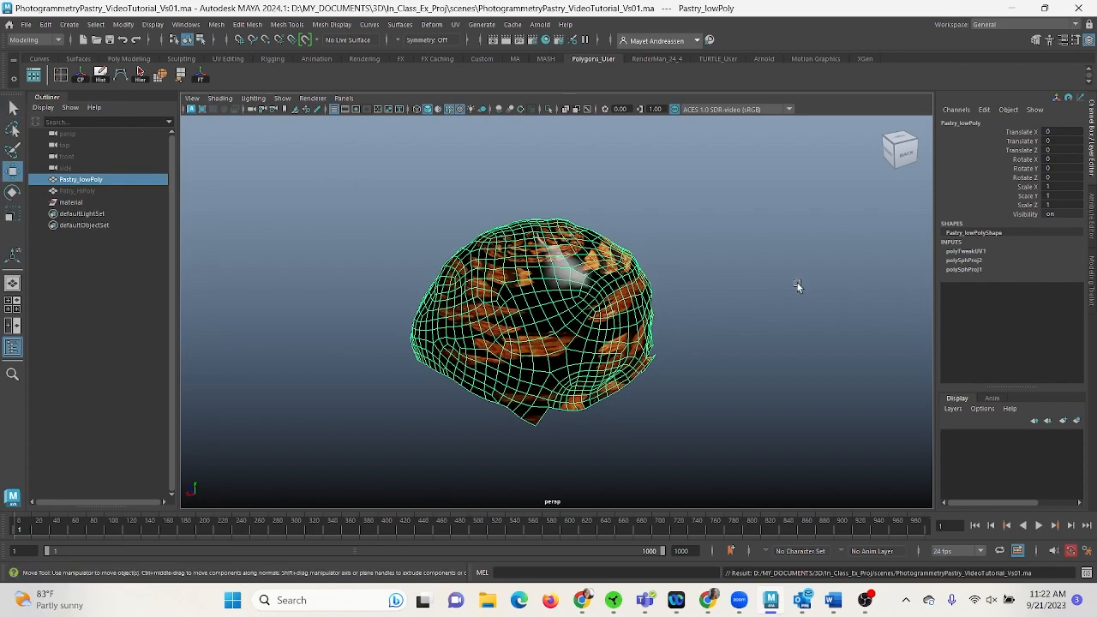
# Unhide Patry_HiPoly and delete the construction history of Pastry_lowPoly, checking that neither mesh has remaining history.
pyautogui.moveTo(772, 378)
pyautogui.keyDown('alt'); pyautogui.mouseDown()
pyautogui.moveTo(663, 386)
pyautogui.moveTo(640, 419)
pyautogui.moveTo(810, 363)
pyautogui.moveTo(803, 382)
pyautogui.moveTo(754, 378)
pyautogui.mouseUp(); pyautogui.keyUp('alt')
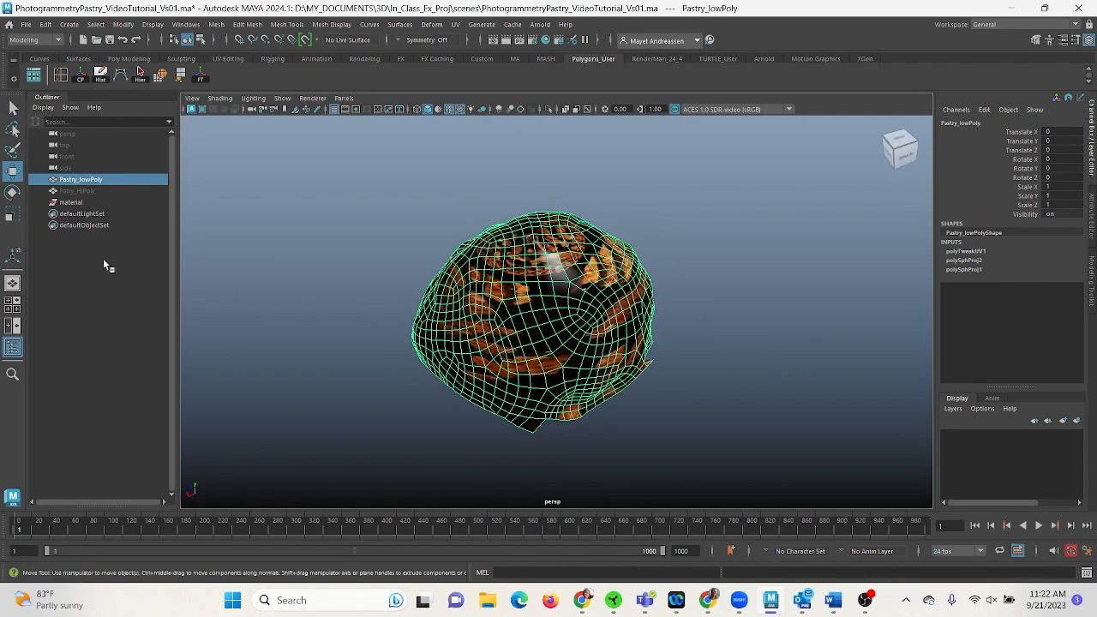
pyautogui.click(77, 191)
pyautogui.press('h')
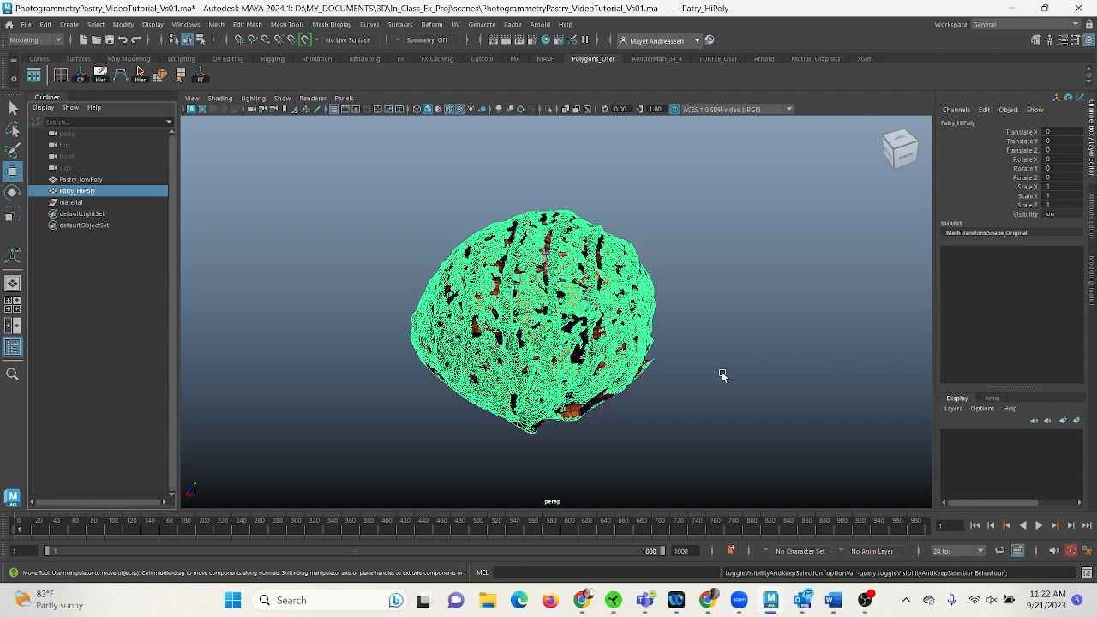
pyautogui.click(82, 179)
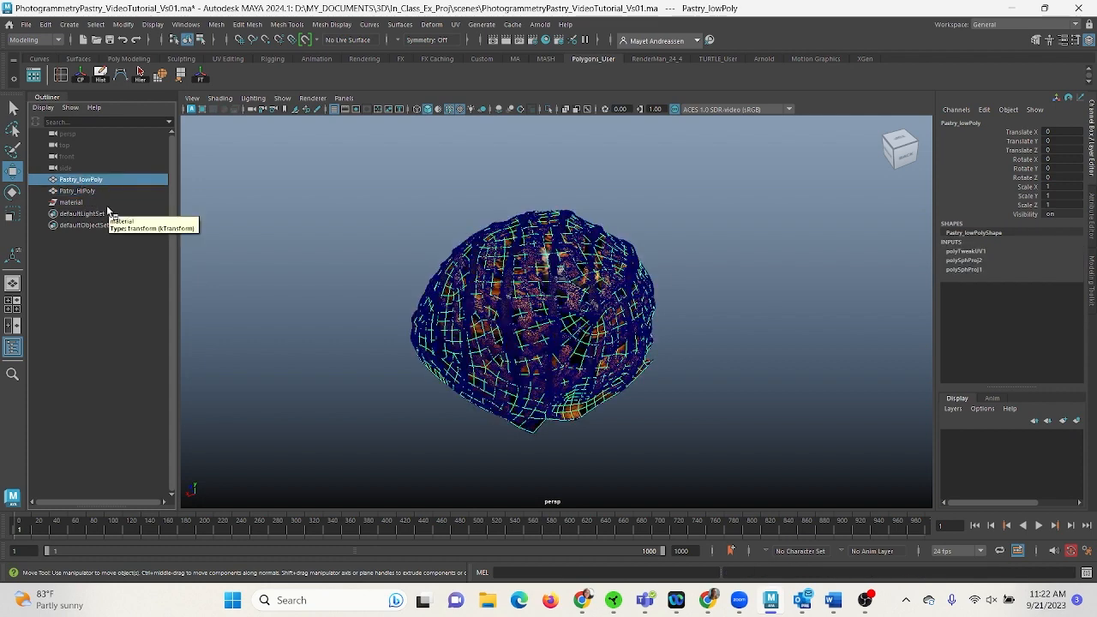
pyautogui.click(100, 76)
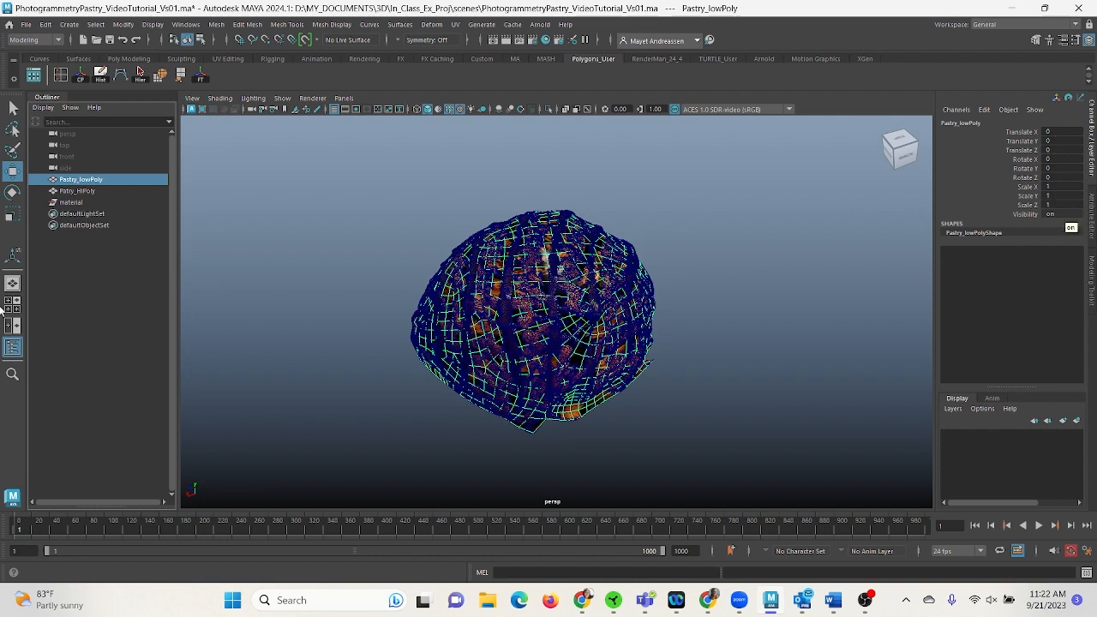
pyautogui.click(70, 190)
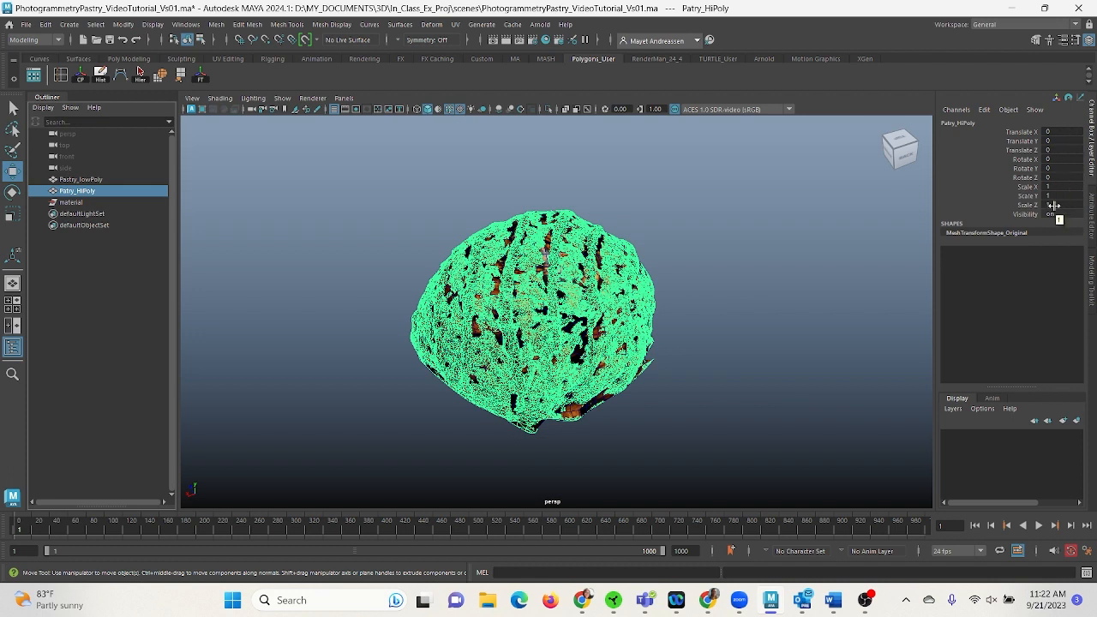
pyautogui.click(70, 203)
# Switch to the Rendering menu set and open Transfer Maps with Pastry_lowPoly as the target mesh.
pyautogui.click(80, 180)
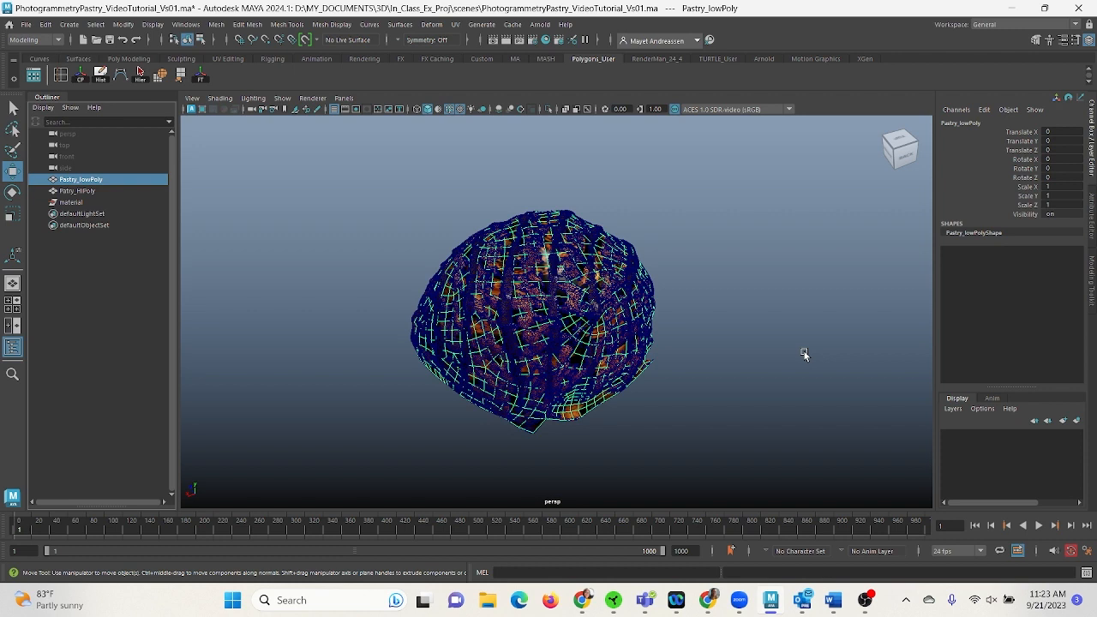
pyautogui.click(17, 41)
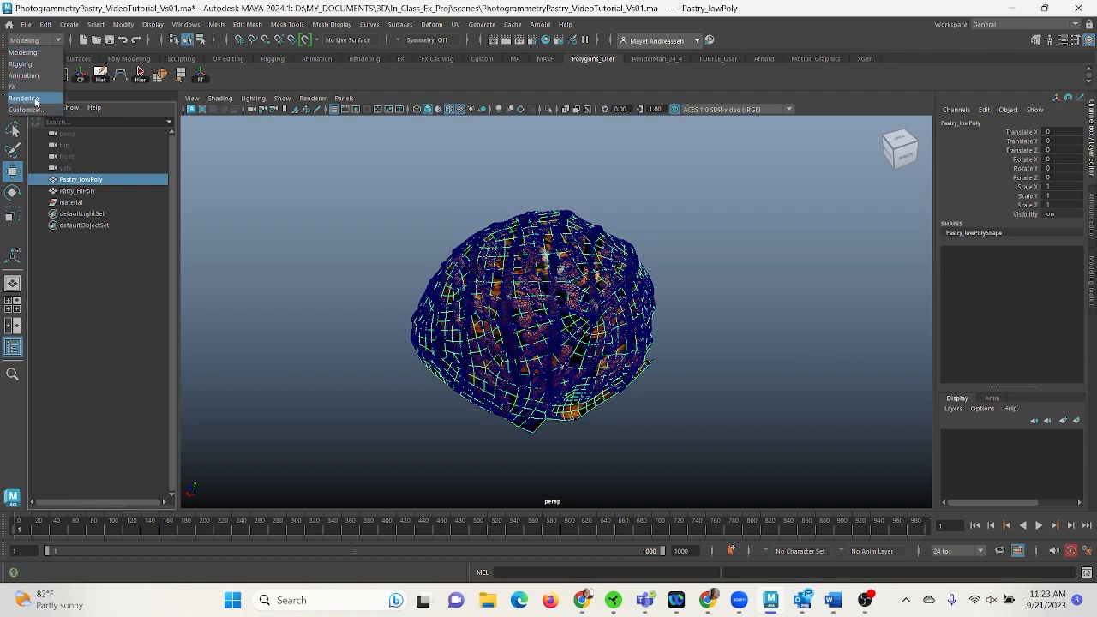
pyautogui.click(24, 98)
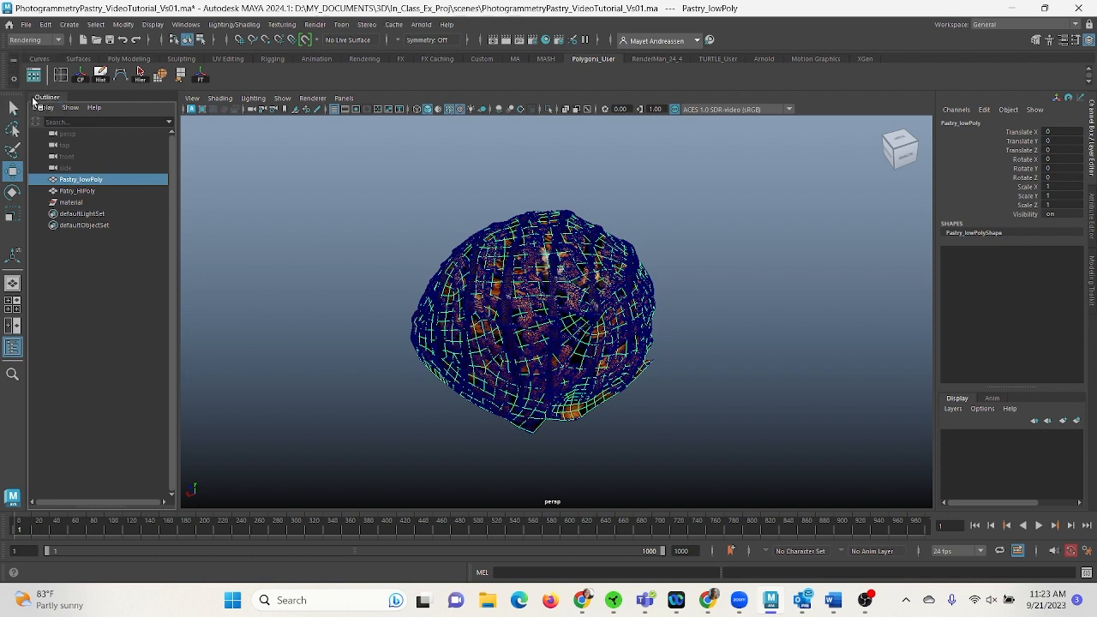
pyautogui.click(39, 42)
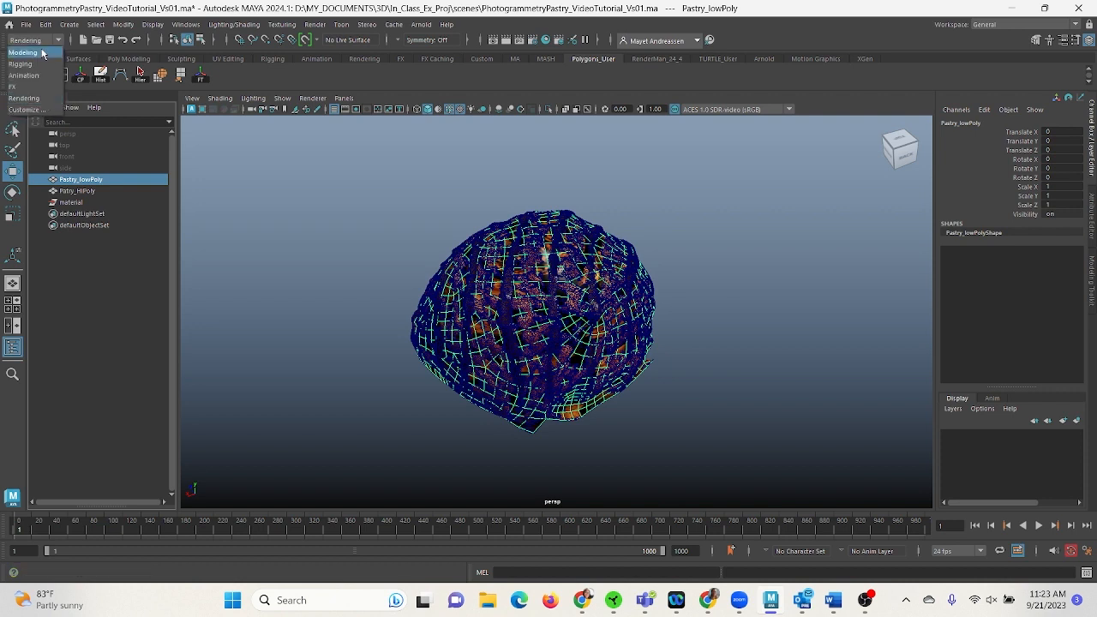
pyautogui.click(33, 100)
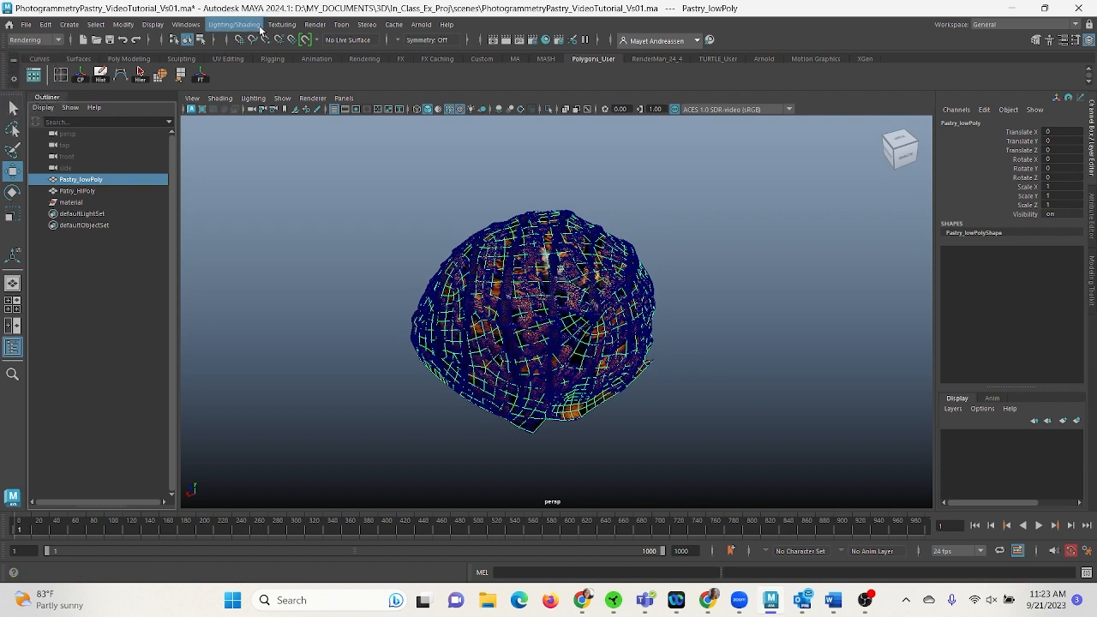
pyautogui.click(234, 24)
pyautogui.click(240, 113)
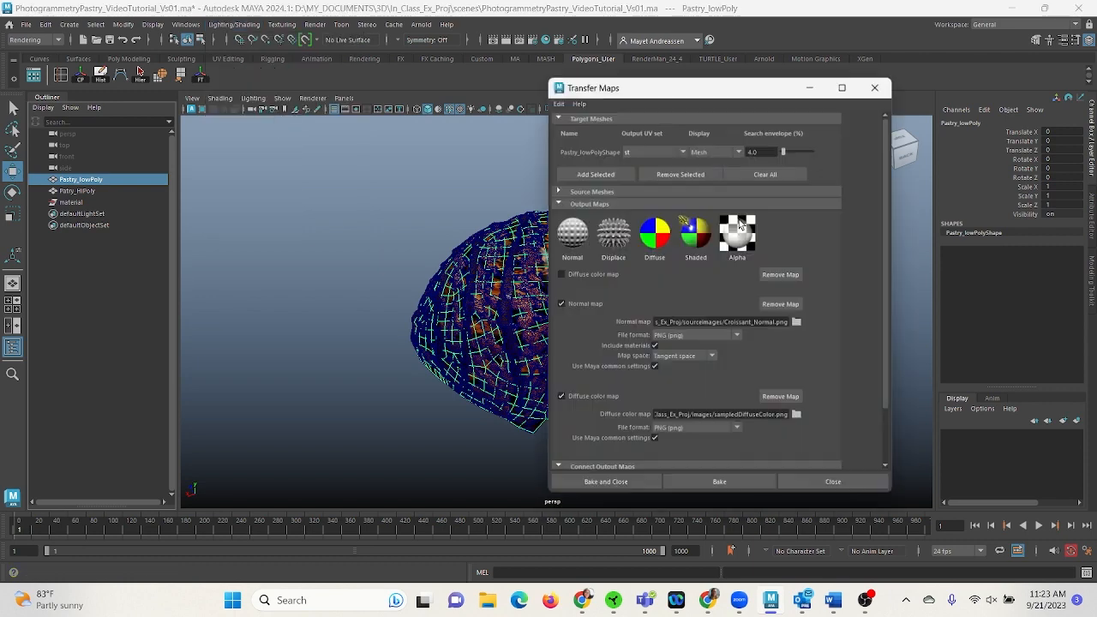
# Remove the leftover normal and enabled diffuse output maps, and add Patry_HiPoly as the source mesh.
pyautogui.click(789, 306)
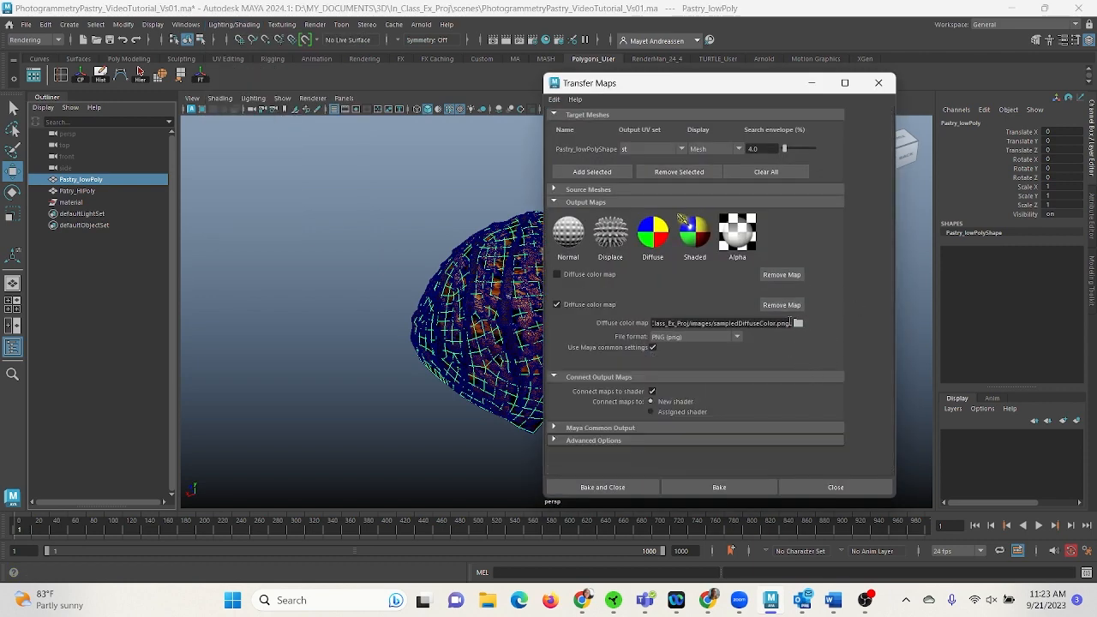
pyautogui.click(793, 305)
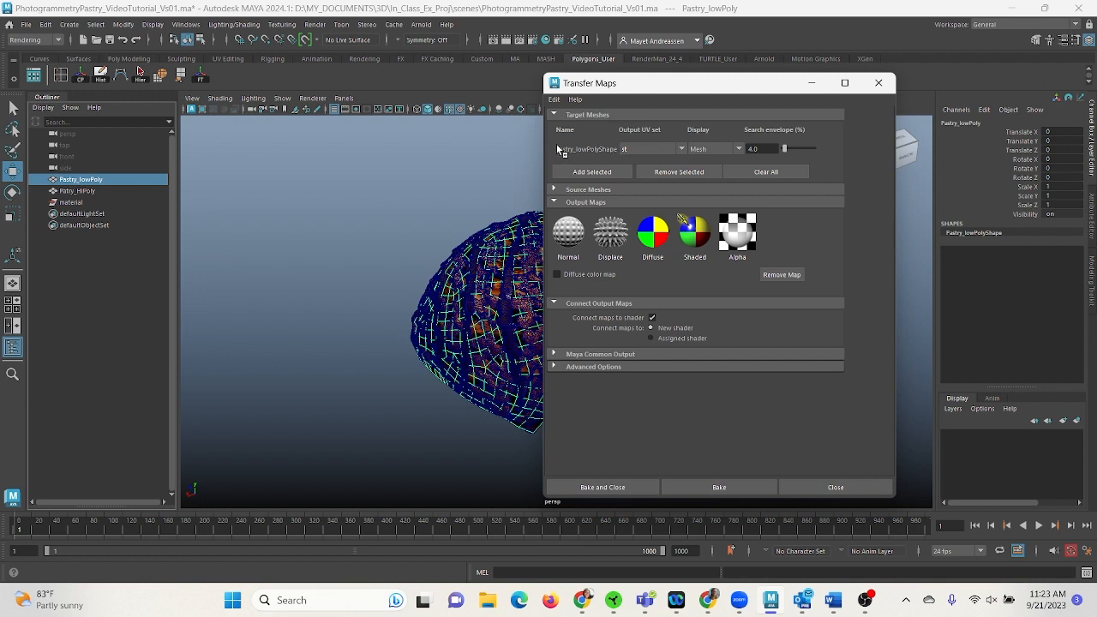
pyautogui.click(591, 190)
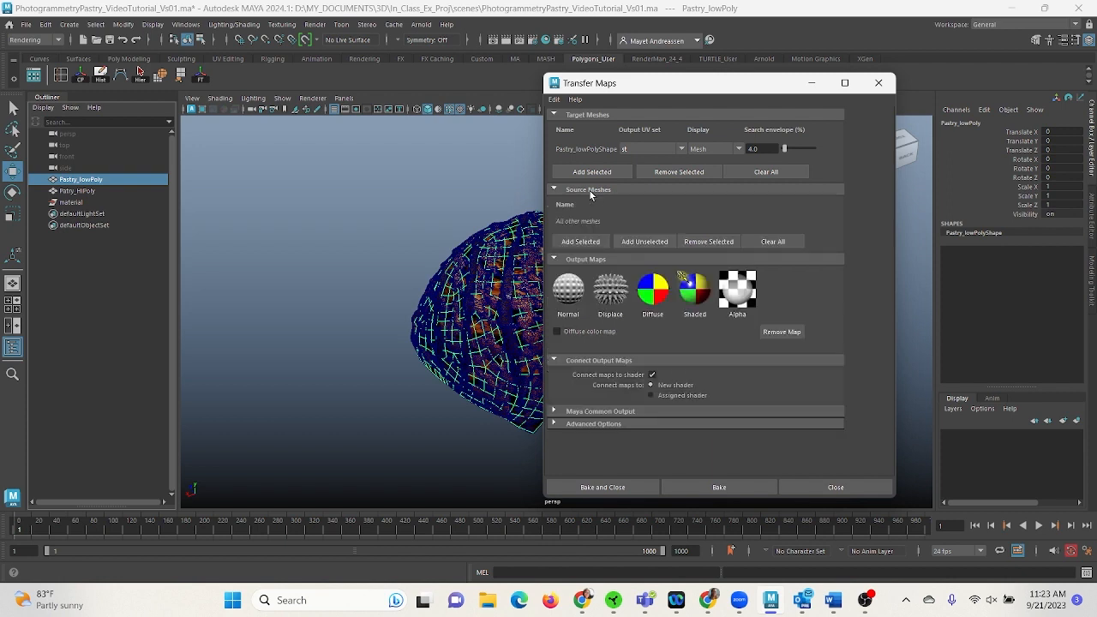
pyautogui.click(77, 190)
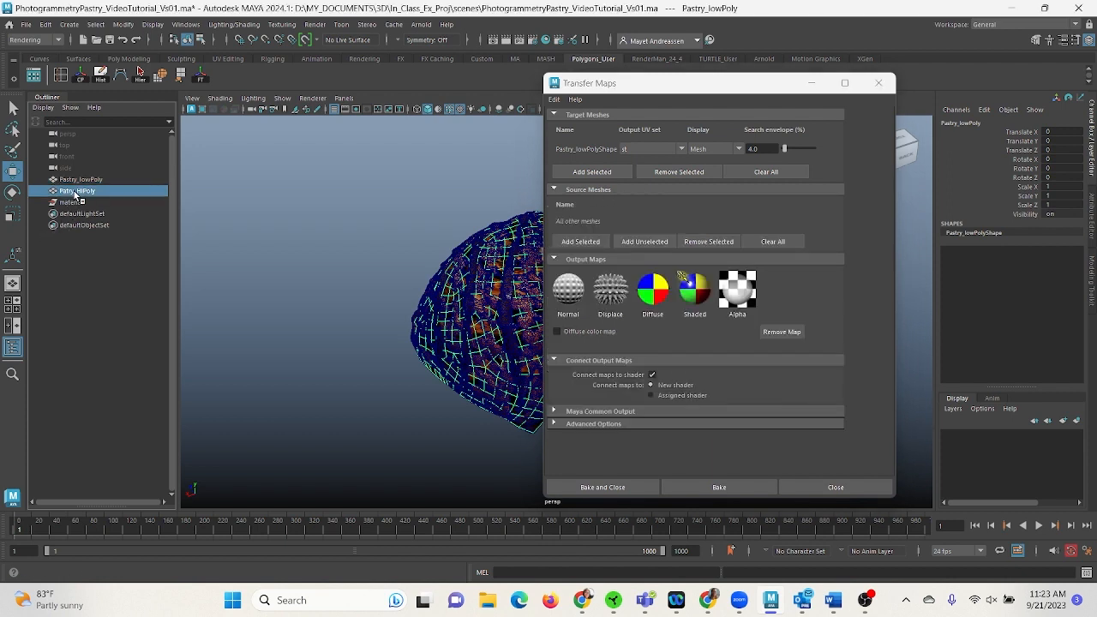
pyautogui.click(580, 244)
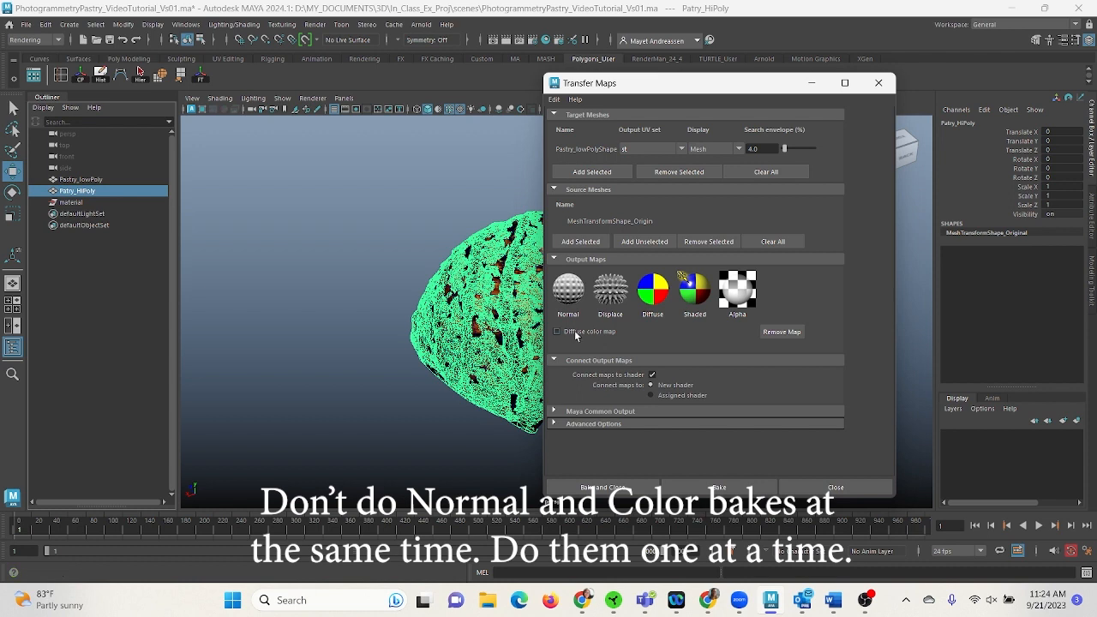
# Add a diffuse color output map and set its file format to PNG.
pyautogui.click(653, 299)
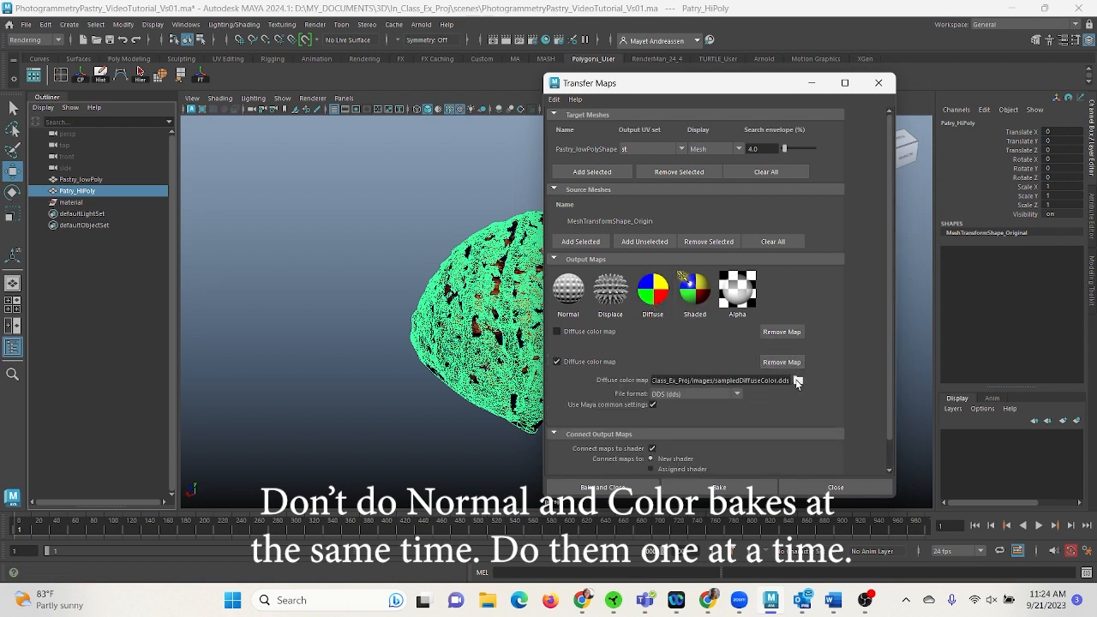
pyautogui.click(716, 395)
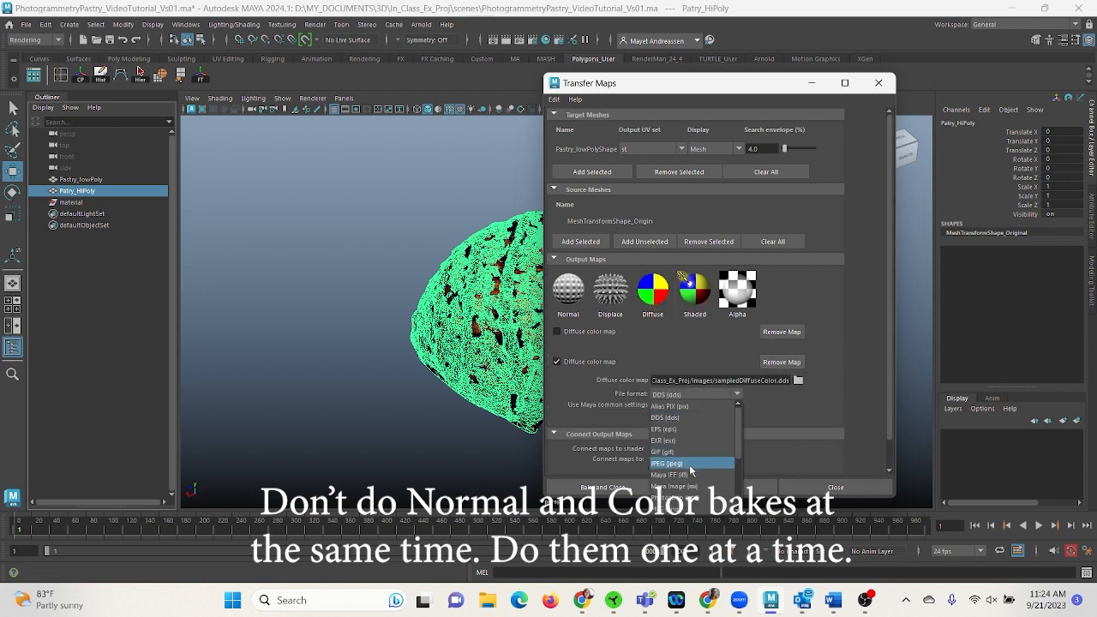
pyautogui.click(677, 498)
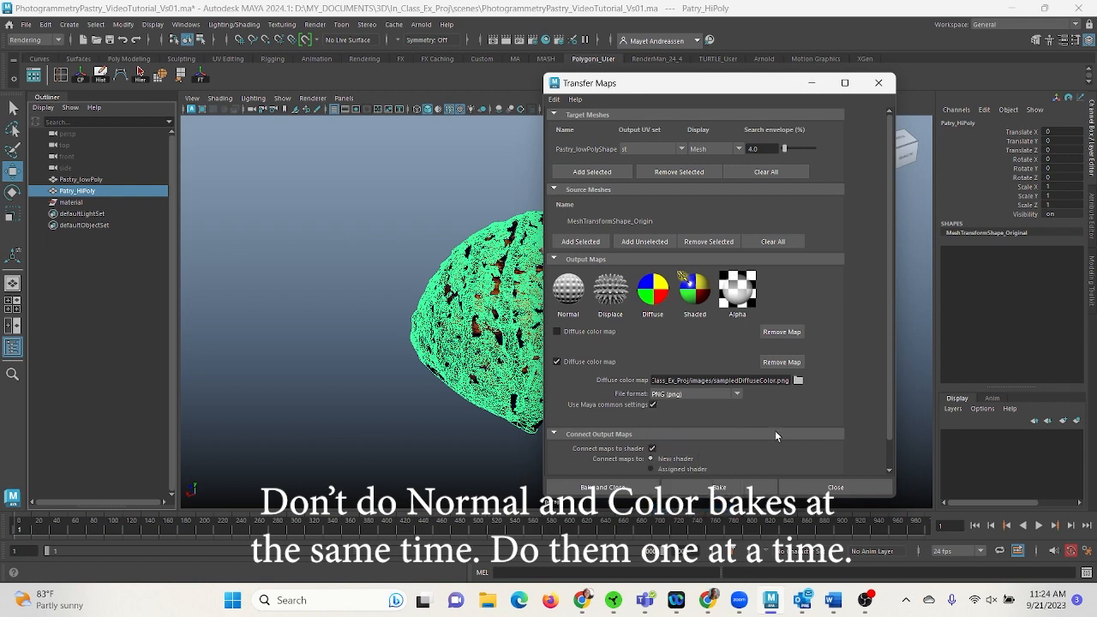
# Set the diffuse color map to save in In_Class_Ex_Proj\sourceimages under the file name PastryVideo_Diffuse.
pyautogui.click(799, 380)
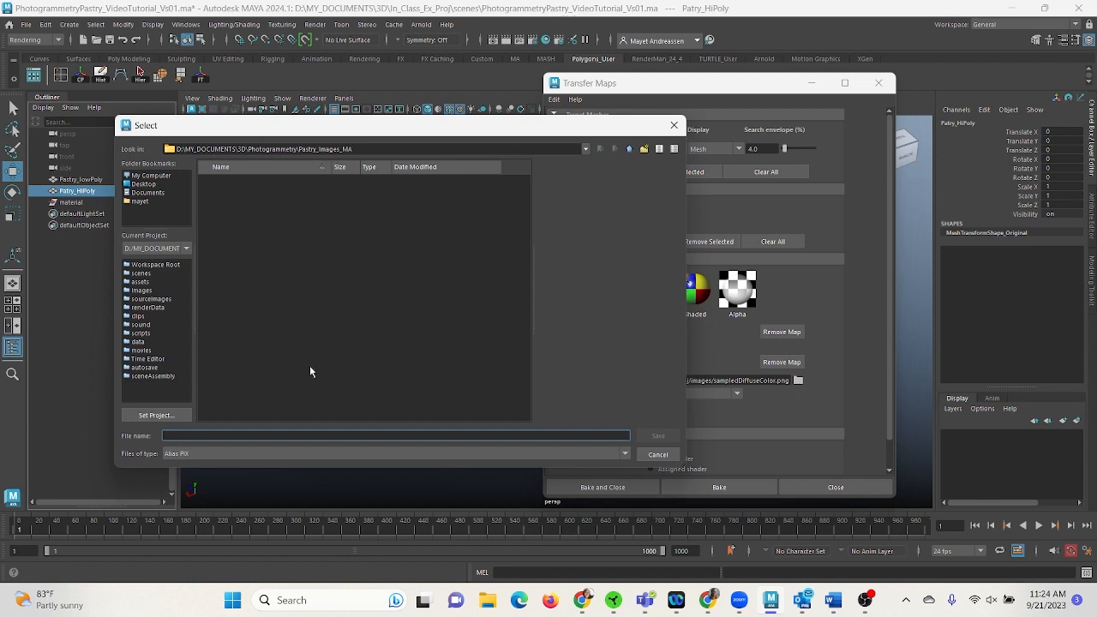
pyautogui.click(587, 149)
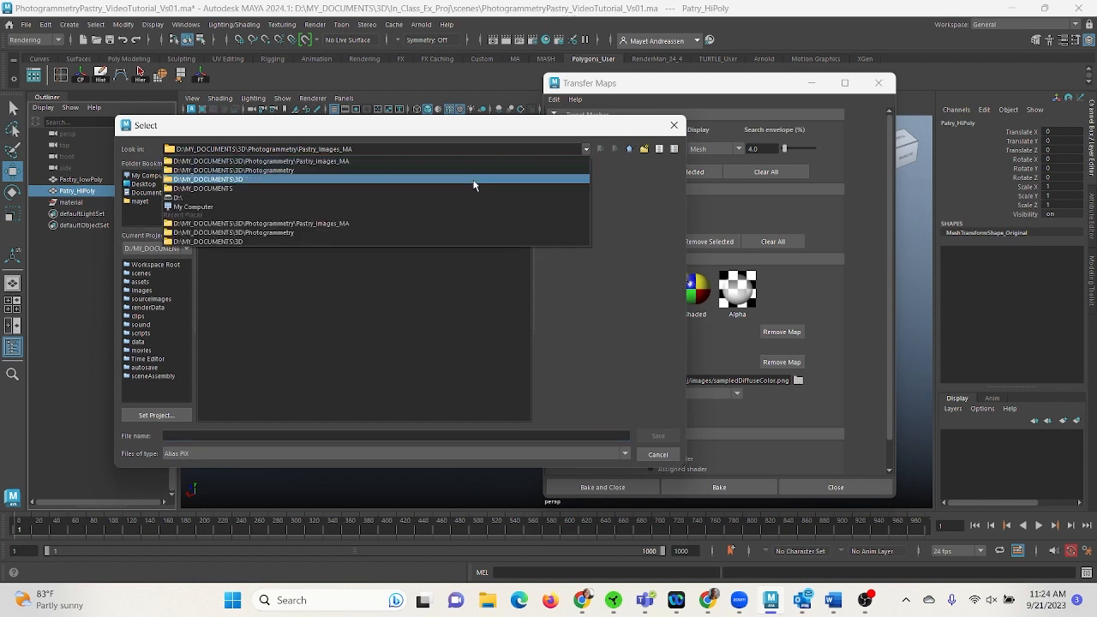
pyautogui.click(473, 180)
pyautogui.click(236, 223)
pyautogui.doubleClick(236, 223)
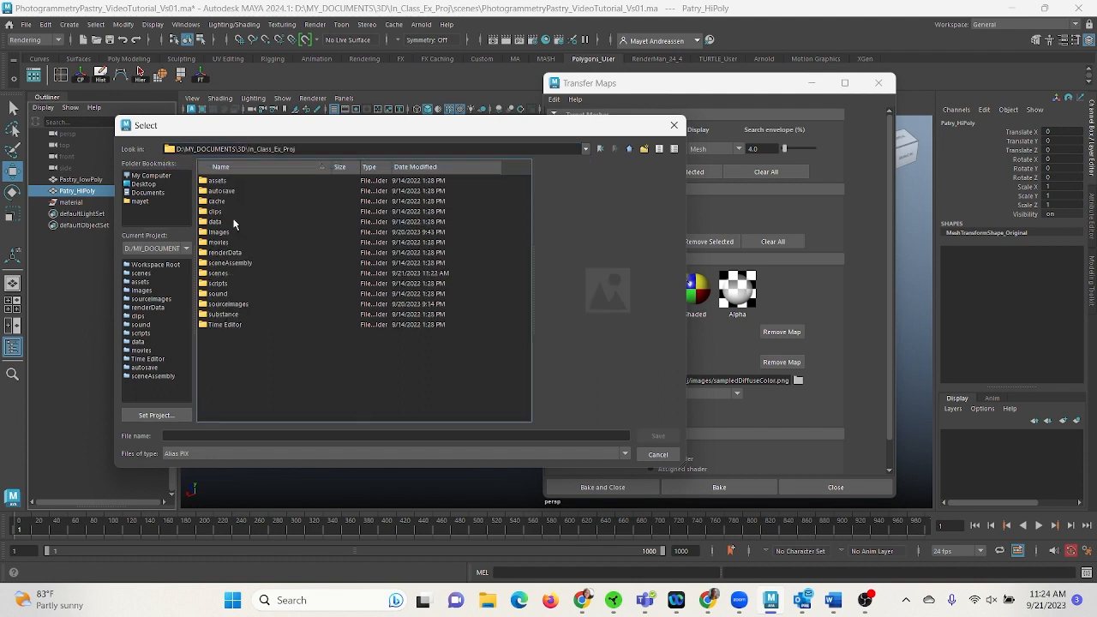
pyautogui.doubleClick(239, 305)
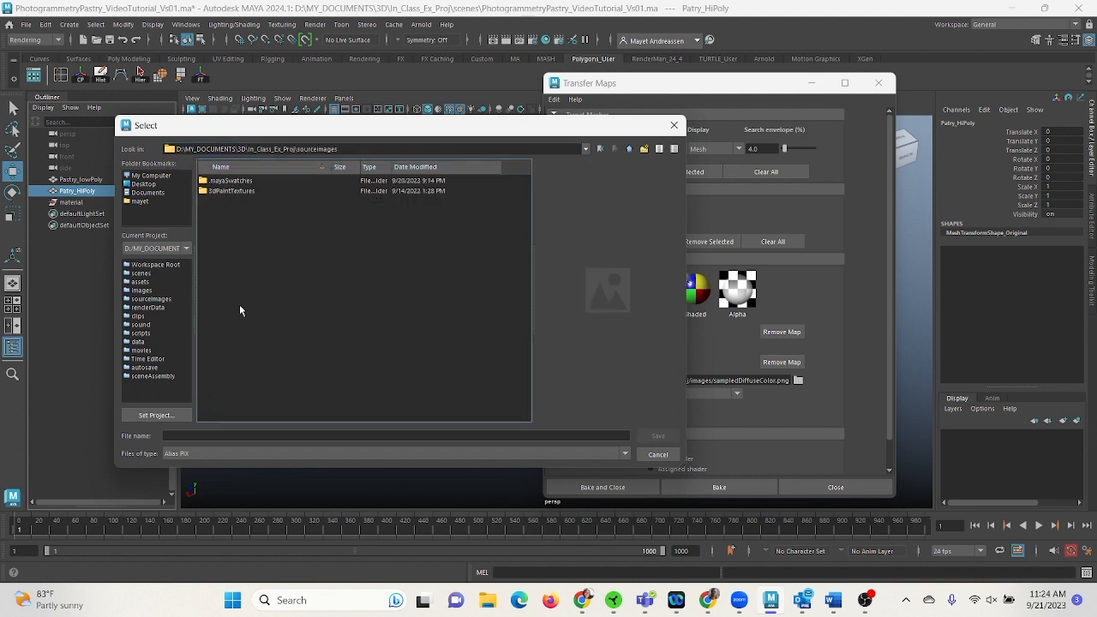
pyautogui.click(249, 435)
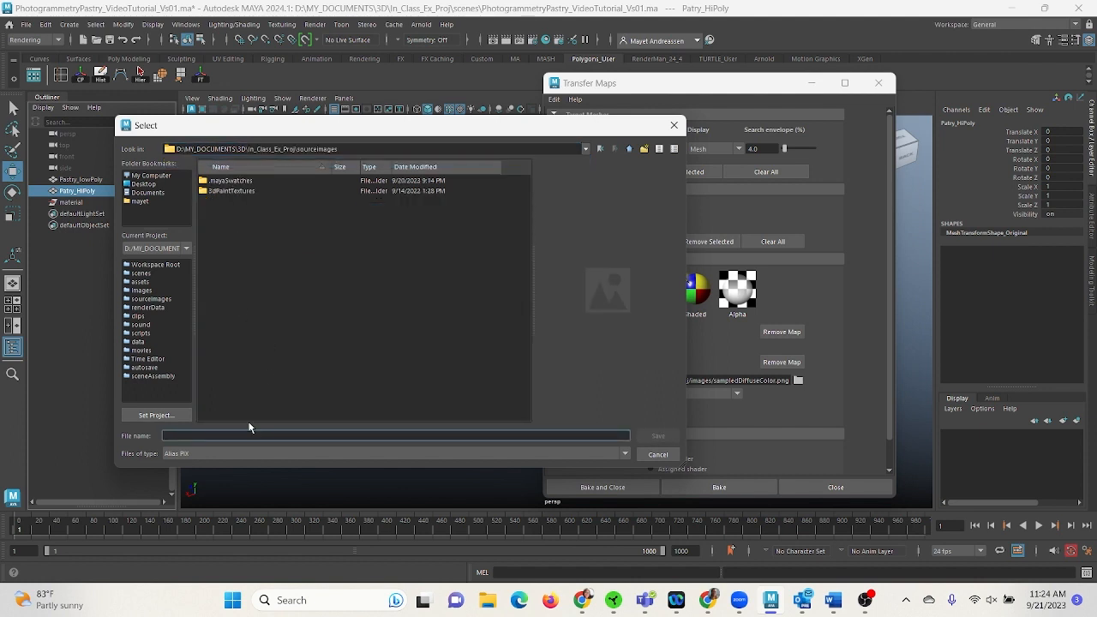
pyautogui.write('Past')
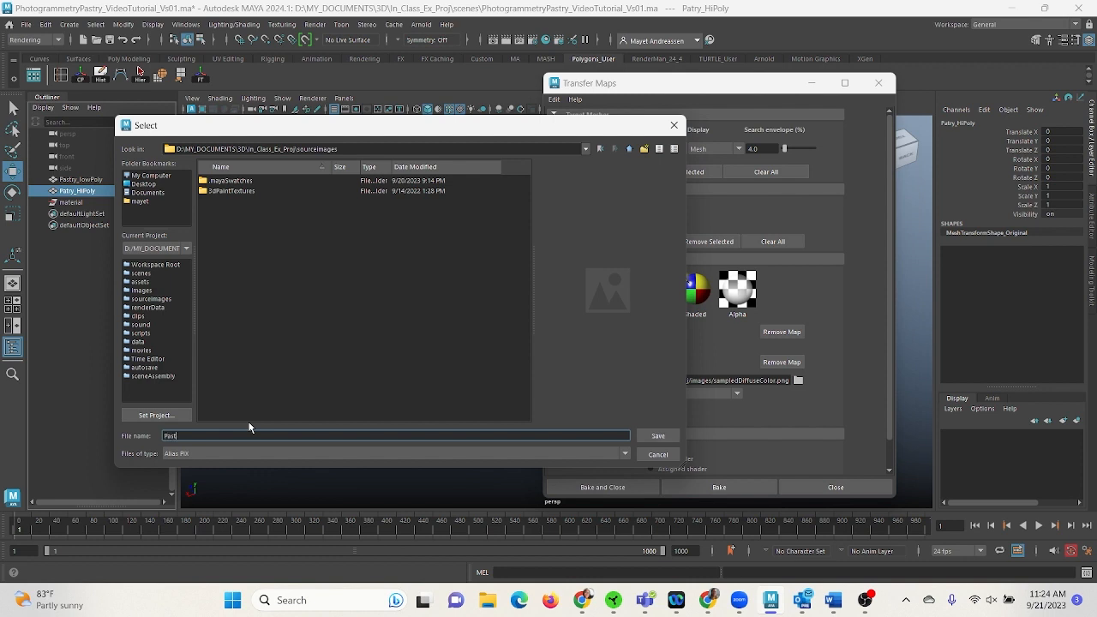
pyautogui.write('ryVideo_Diffuse')
pyautogui.click(659, 436)
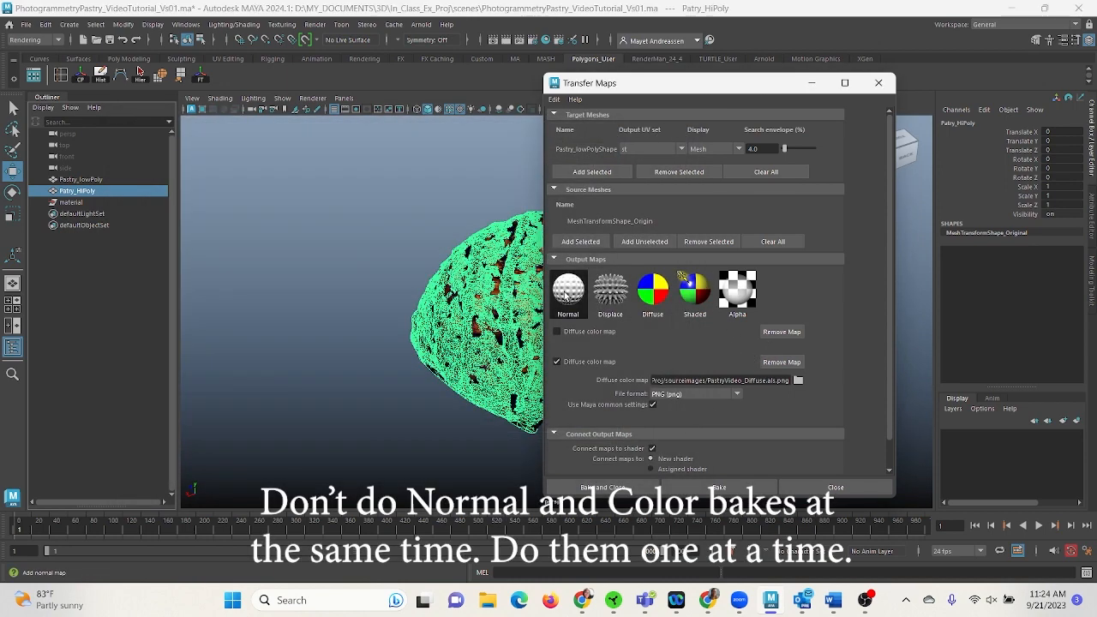
# Add a normal map to the output maps and set its file format to PNG.
pyautogui.click(568, 289)
pyautogui.scroll(-1, 796, 389)
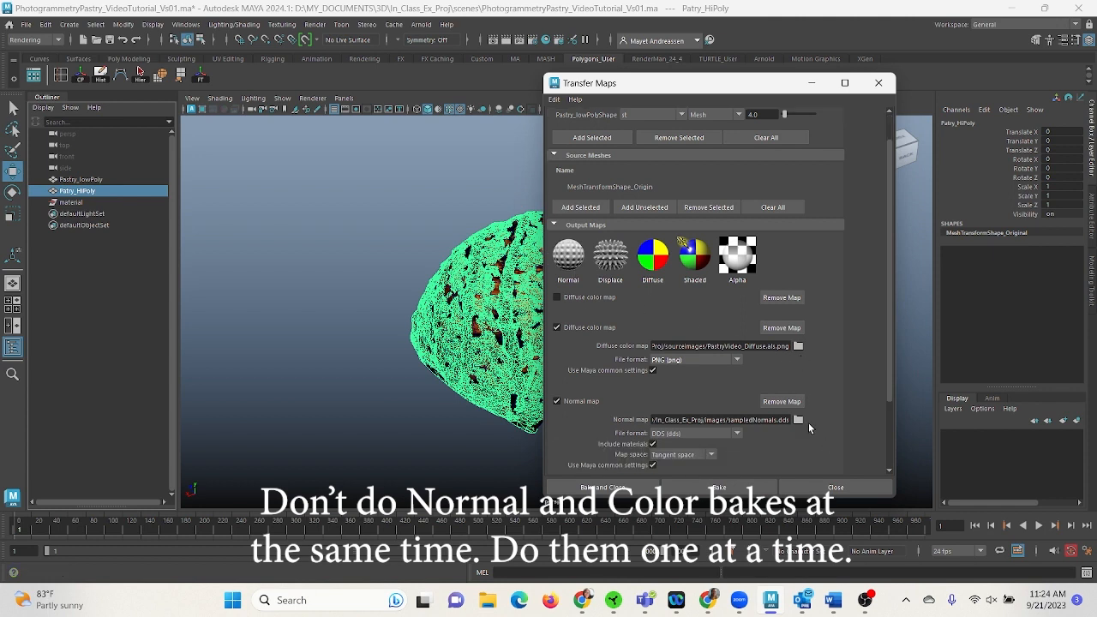
pyautogui.click(673, 434)
pyautogui.click(691, 553)
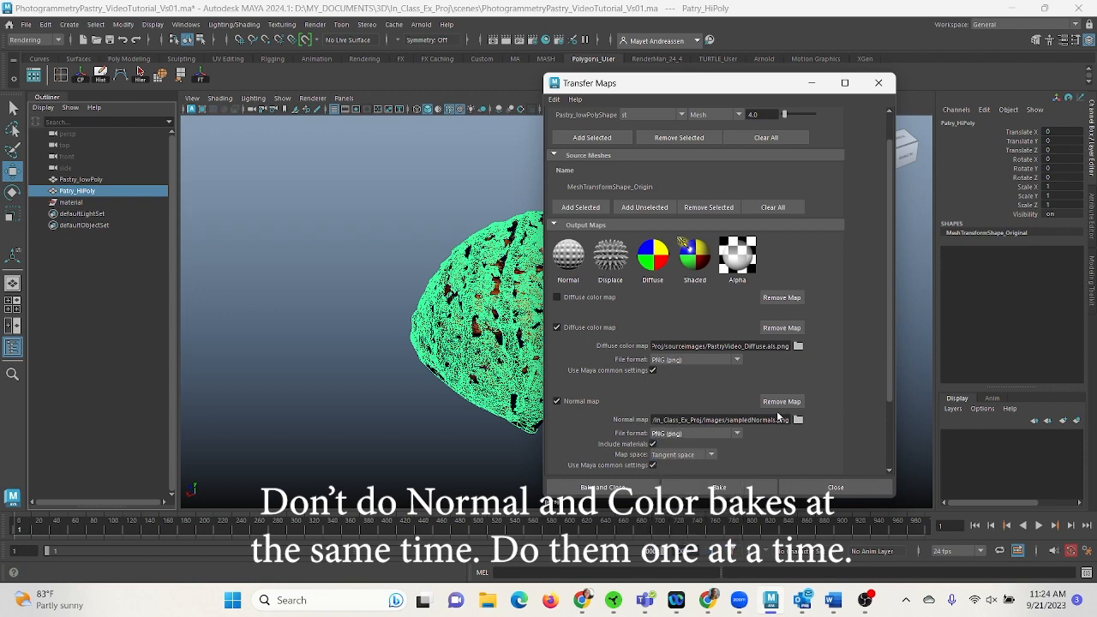
# Set the normal map to save as a PNG named PastryVideo_Normal in the sourceimages folder.
pyautogui.click(799, 419)
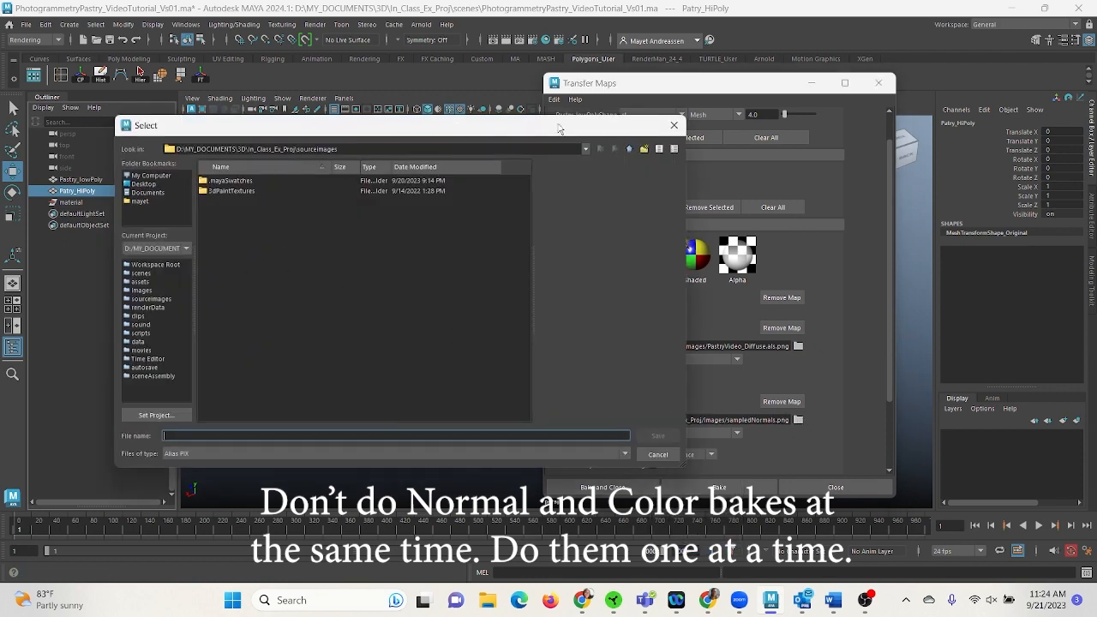
pyautogui.click(587, 149)
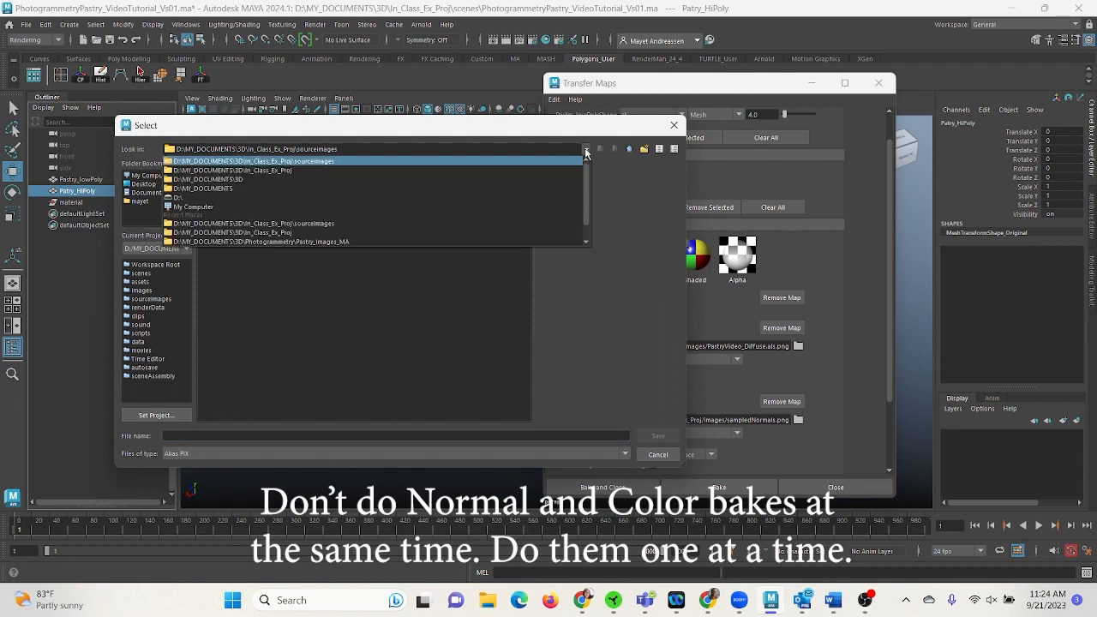
pyautogui.click(390, 161)
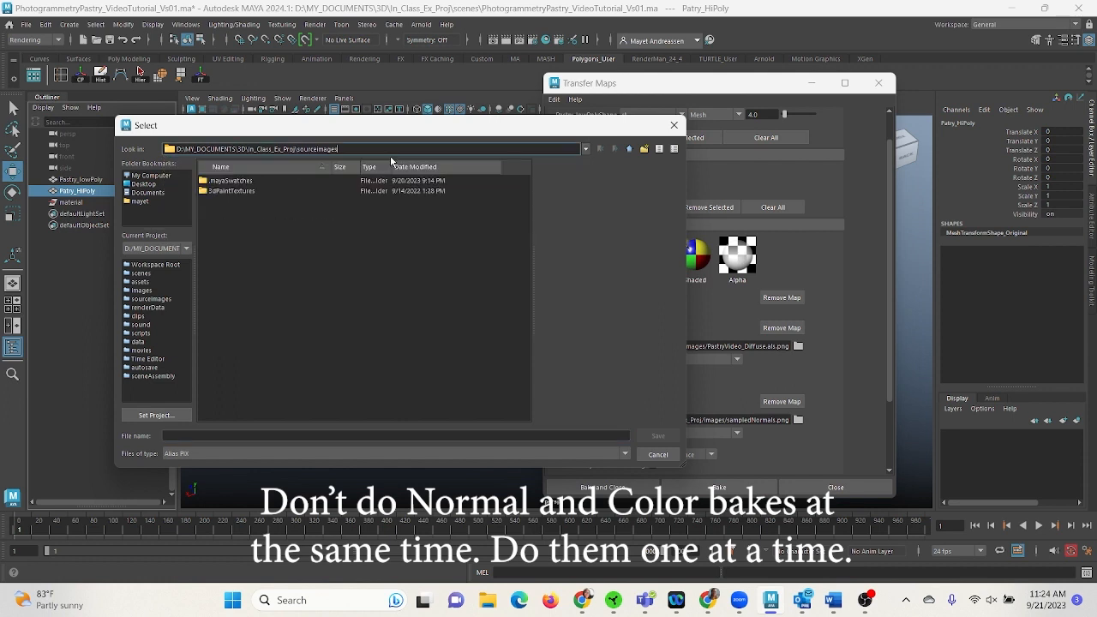
pyautogui.click(415, 453)
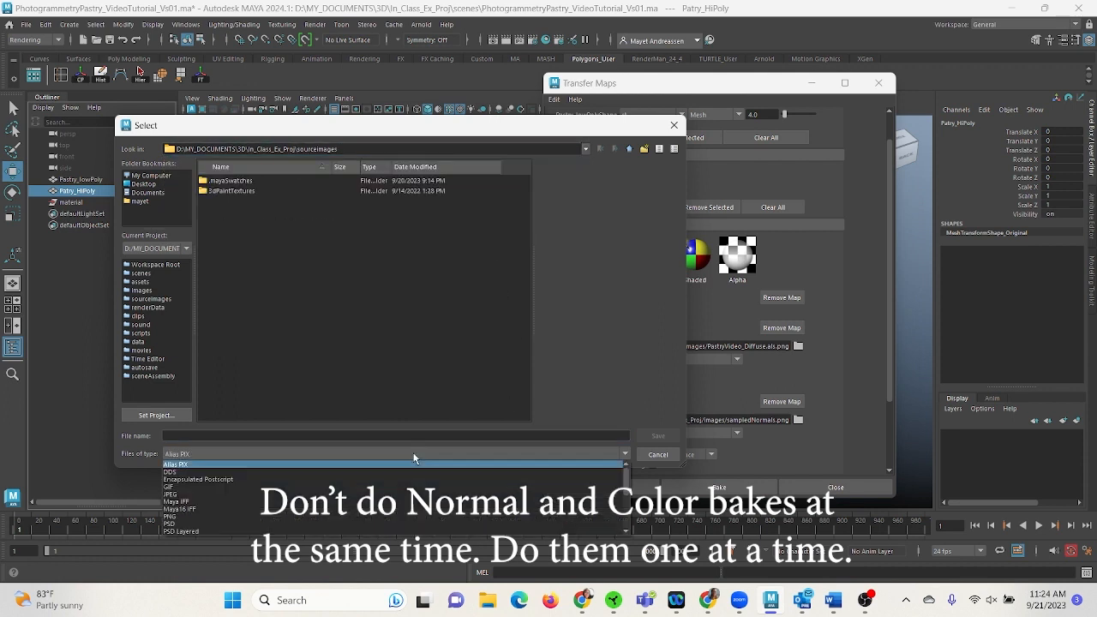
pyautogui.click(286, 517)
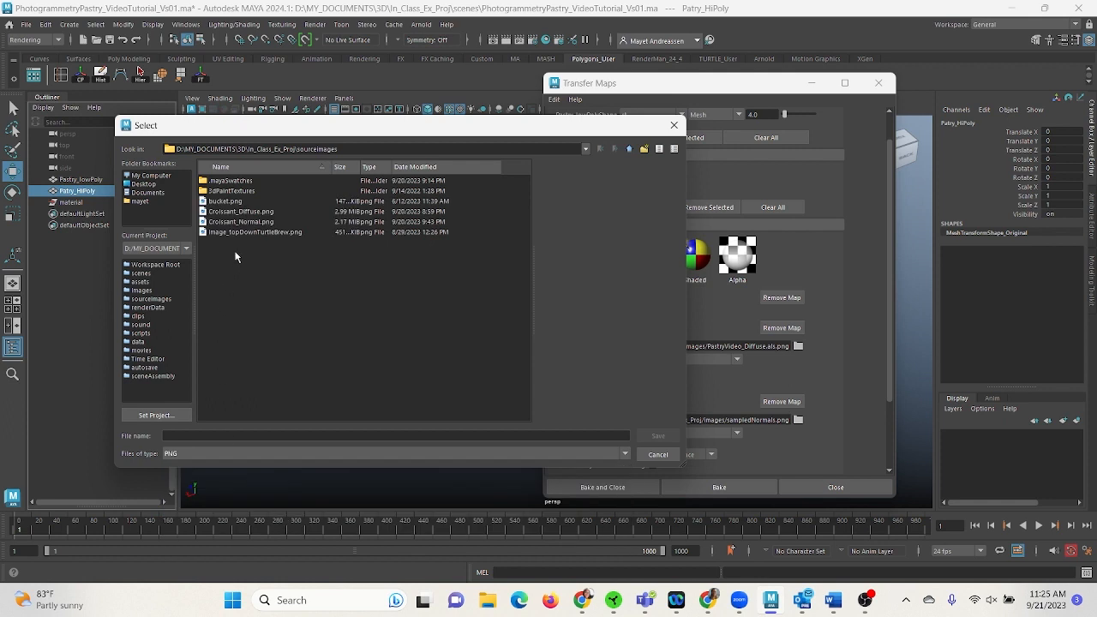
pyautogui.click(219, 433)
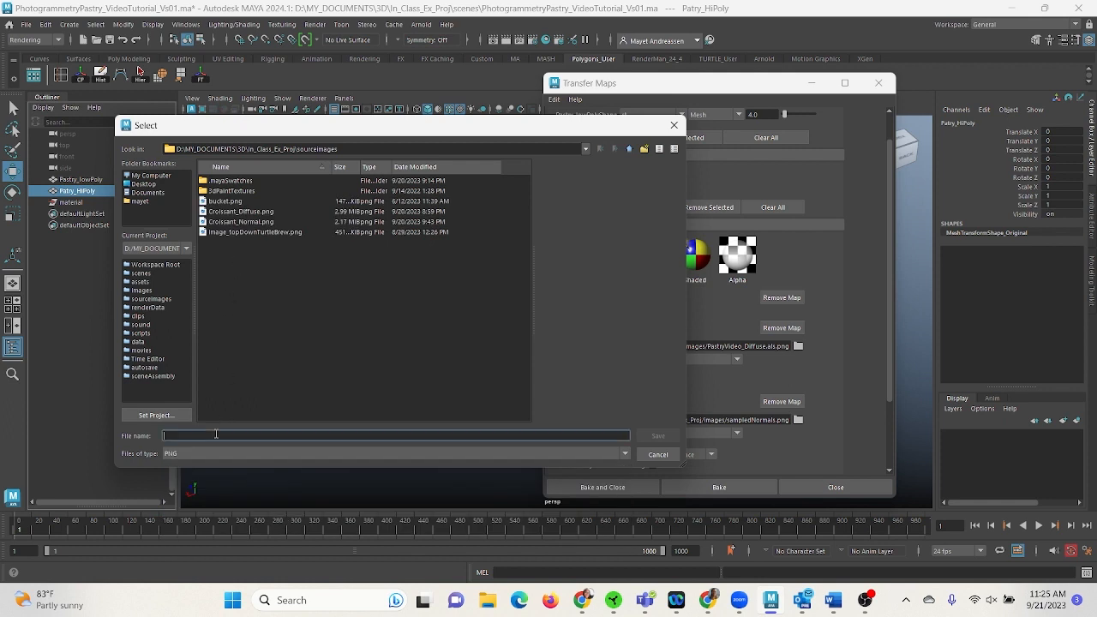
pyautogui.write('Pastry')
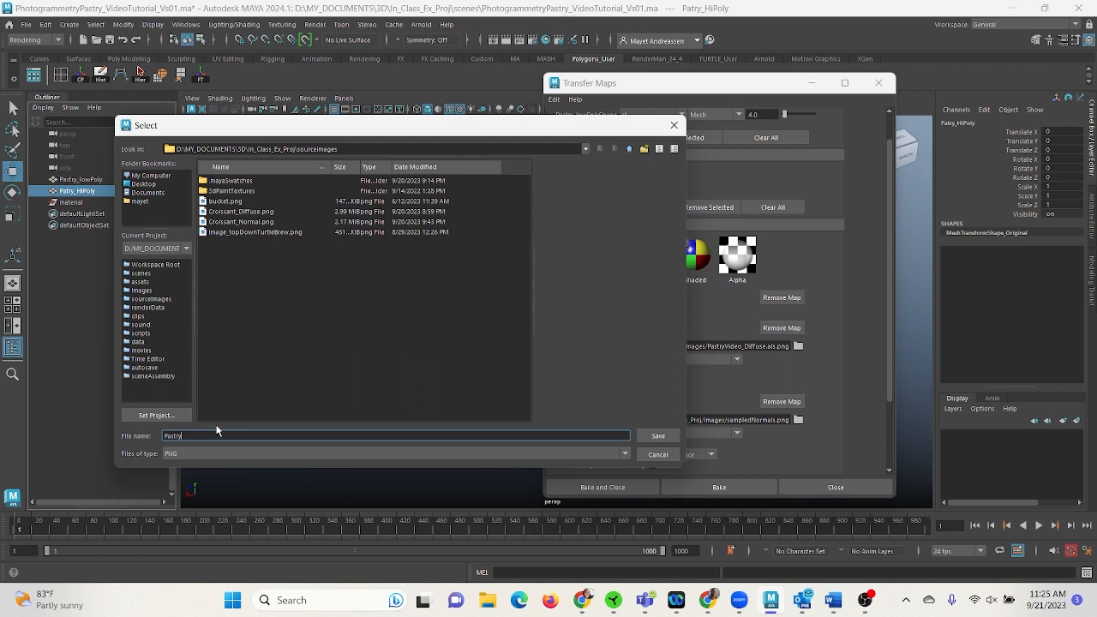
pyautogui.write('Video_B')
pyautogui.press('BackSpace')
pyautogui.write('Normal')
pyautogui.click(671, 439)
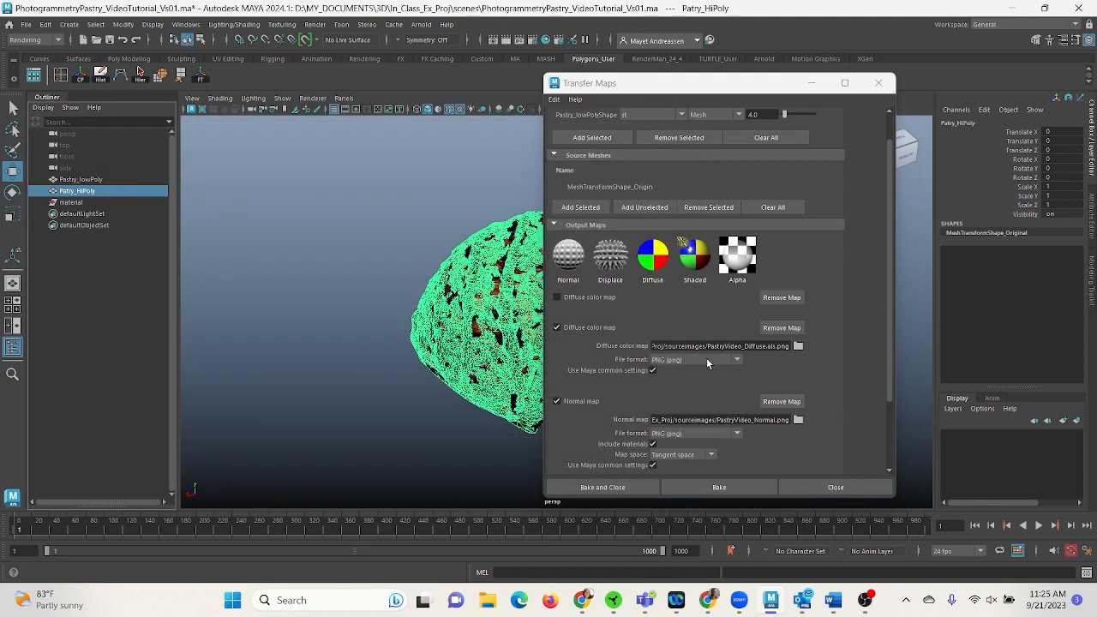
# Display Pastry_lowPoly as its search envelope and move Transfer Maps aside to reveal the mesh.
pyautogui.scroll(1, 707, 357)
pyautogui.click(725, 150)
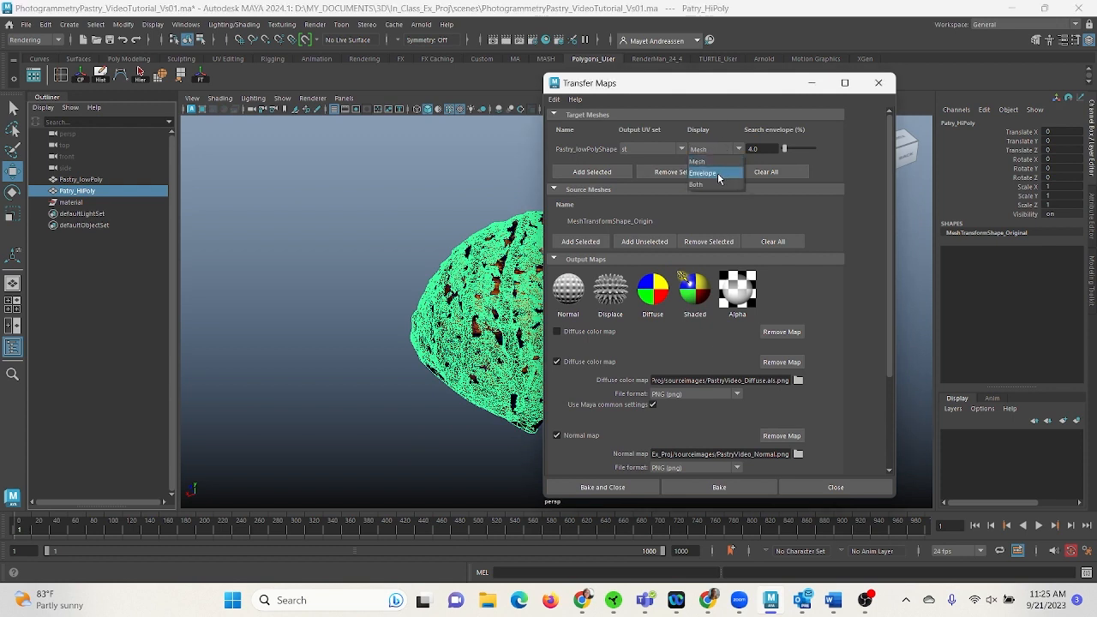
pyautogui.click(719, 174)
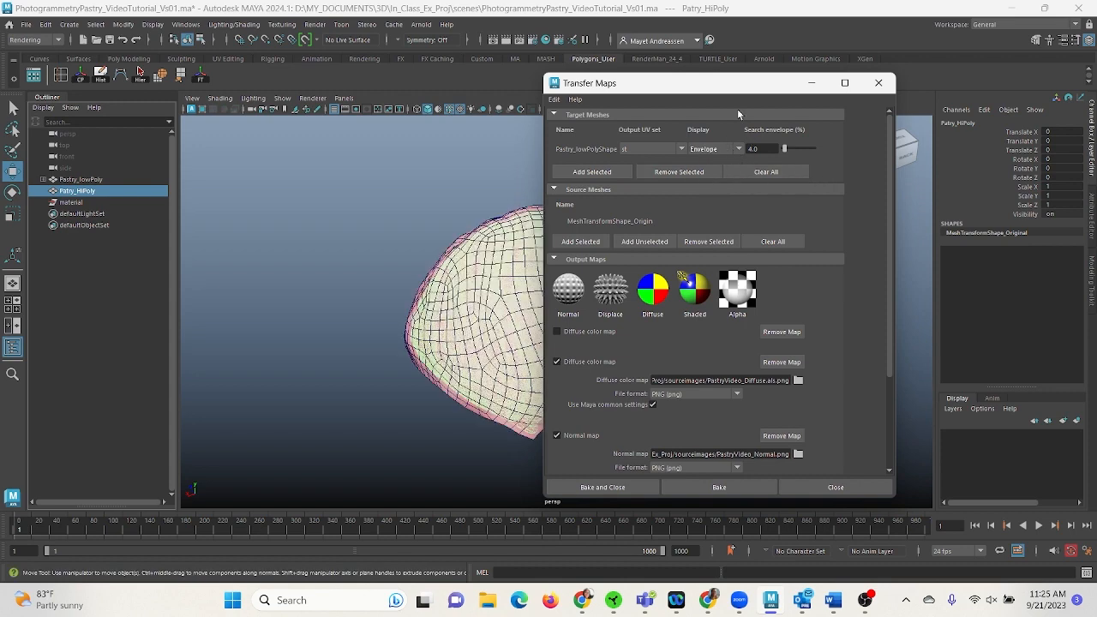
pyautogui.moveTo(728, 84); pyautogui.dragTo(795, 75)
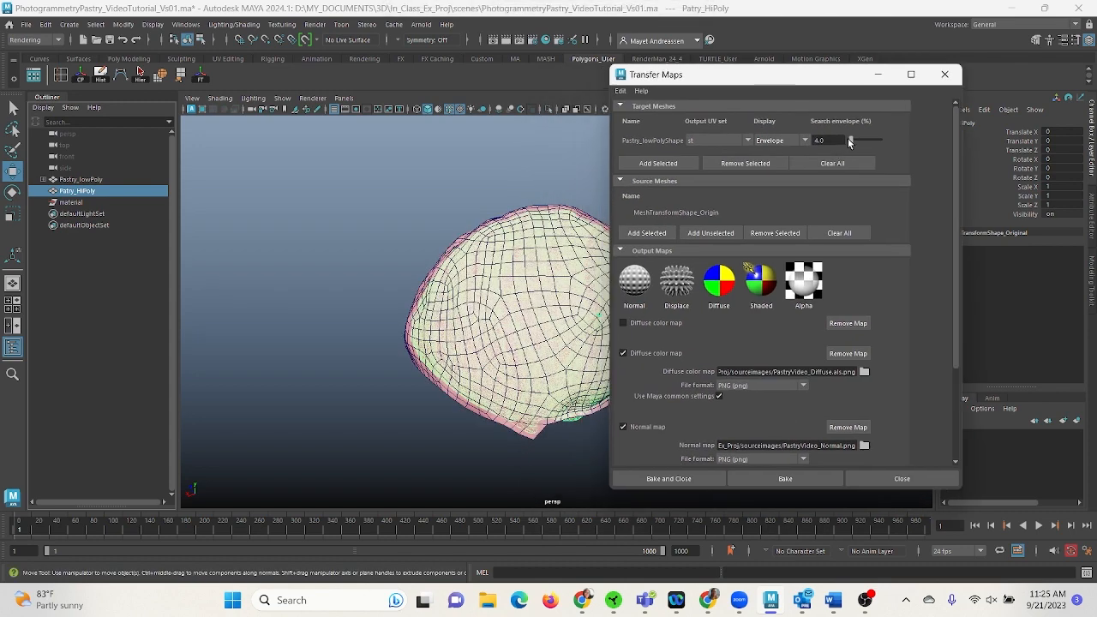
# Try a search envelope of 0%, reset it to 4%, and inspect how it covers the high-poly mesh.
pyautogui.moveTo(850, 141); pyautogui.dragTo(851, 146)
pyautogui.click(821, 140)
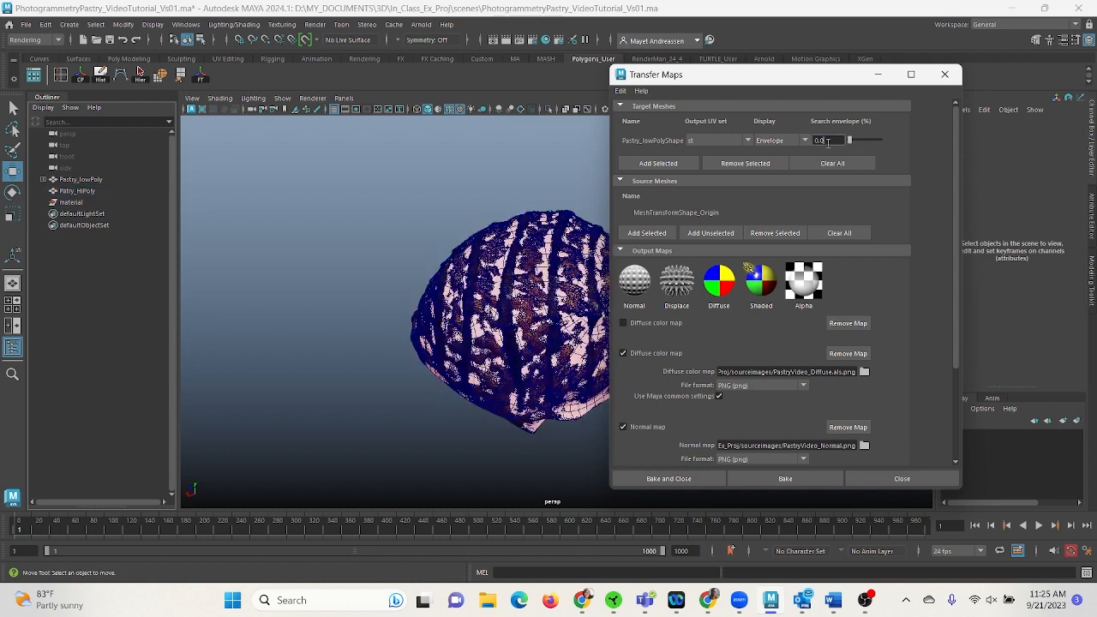
pyautogui.write('4')
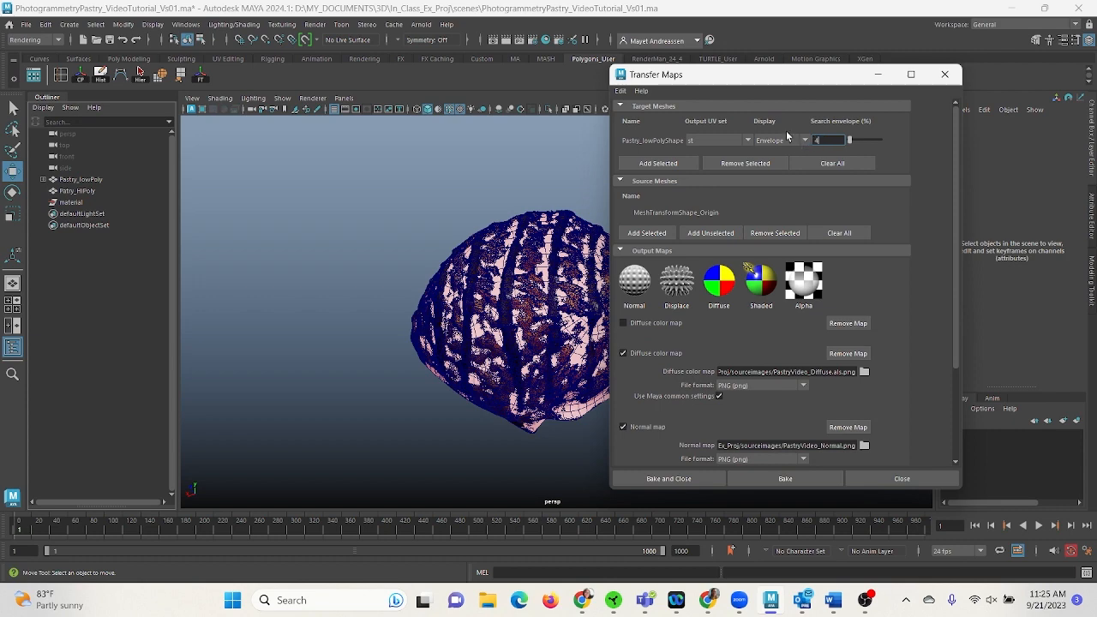
pyautogui.press('Return')
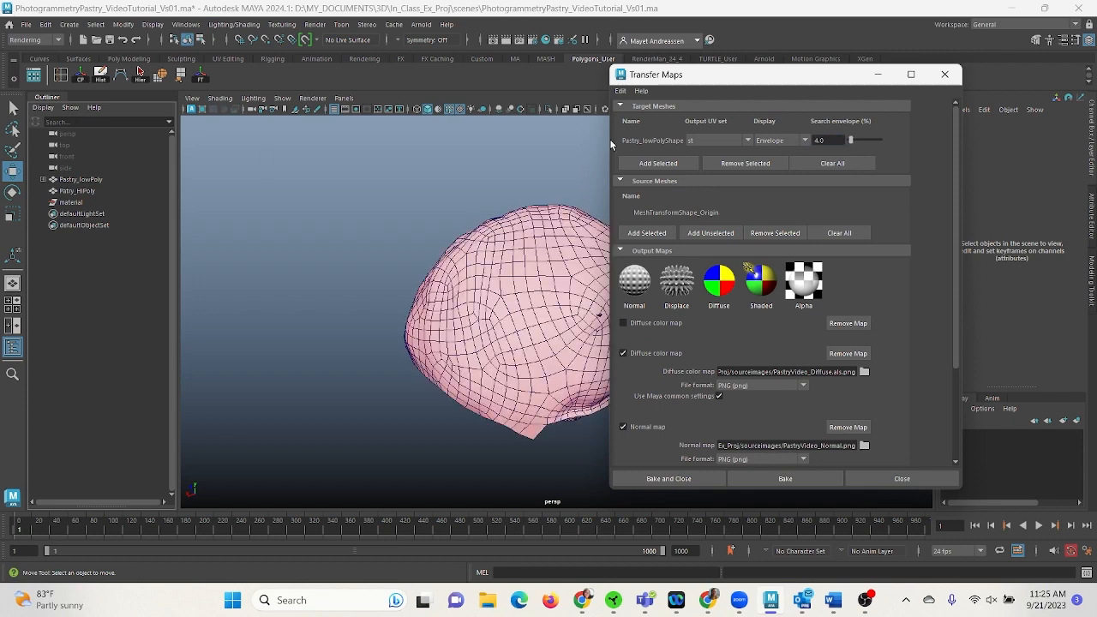
pyautogui.keyDown('alt'); pyautogui.moveTo(447, 302); pyautogui.dragTo(471, 296); pyautogui.keyUp('alt')
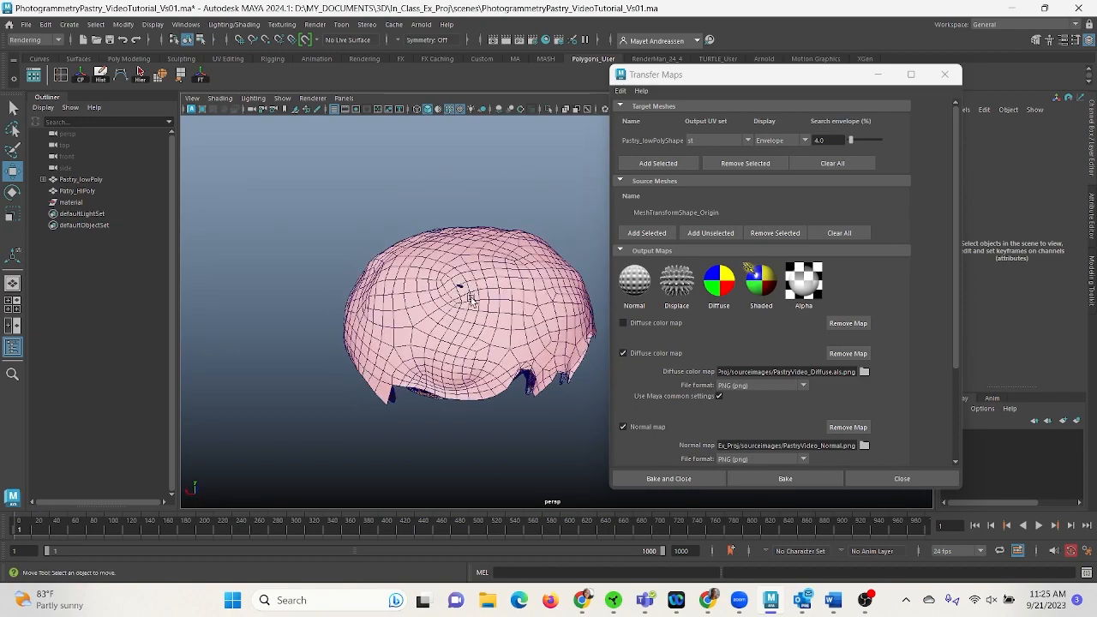
# Test search envelope values of 4.3, 4.8, 4.6 and 4.7%, and set it to 4.8% to enclose the high-poly mesh.
pyautogui.click(821, 139)
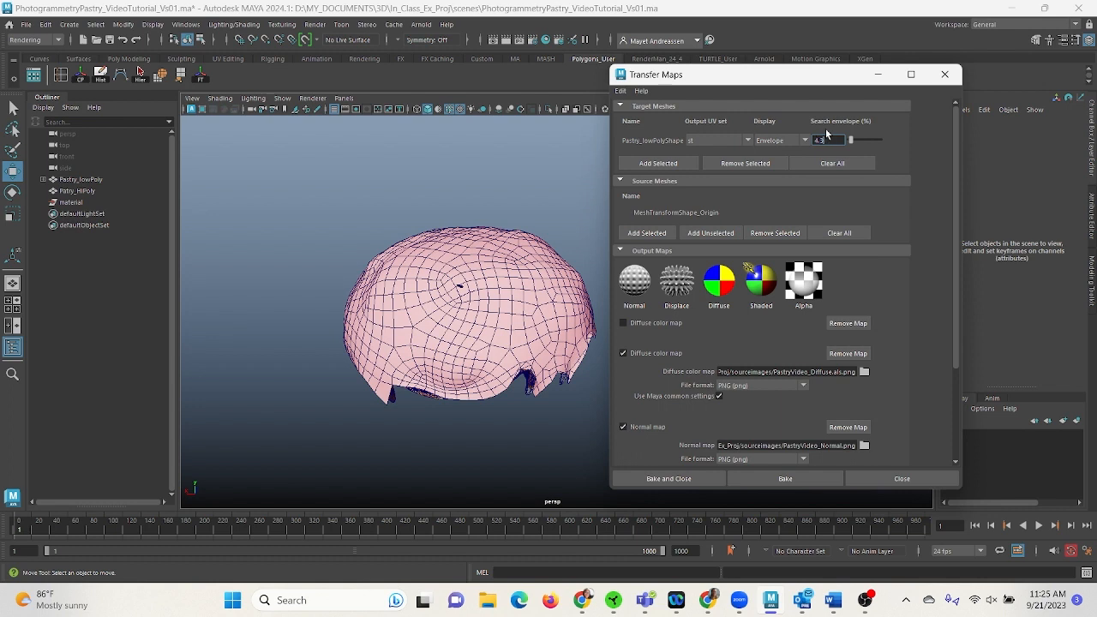
pyautogui.write('4.3')
pyautogui.press('Return')
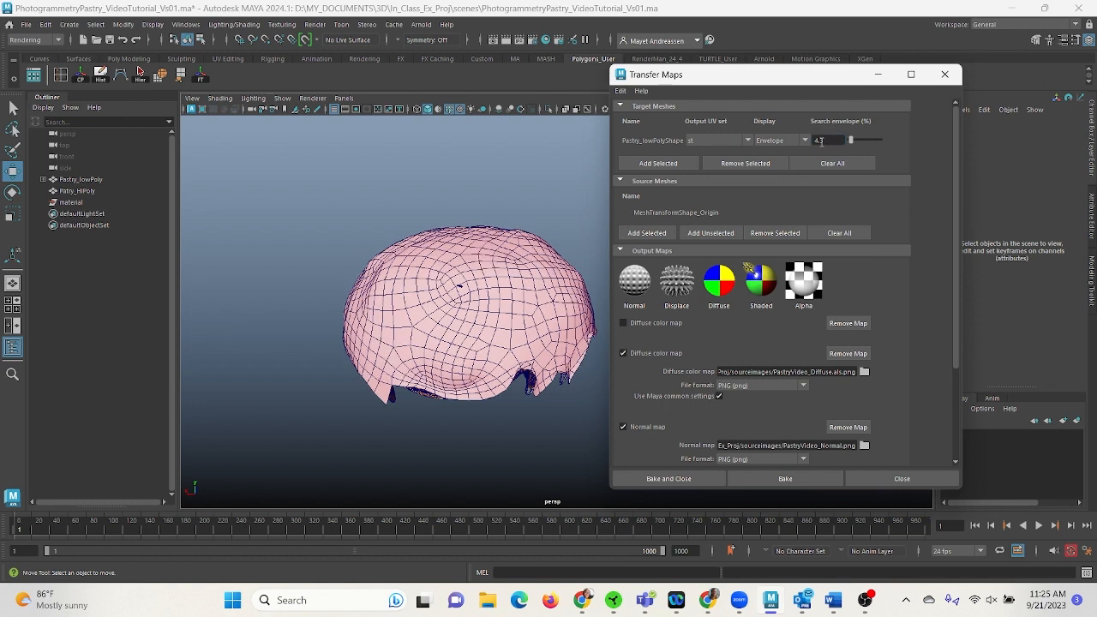
pyautogui.click(825, 141)
pyautogui.write('4.8')
pyautogui.press('Return')
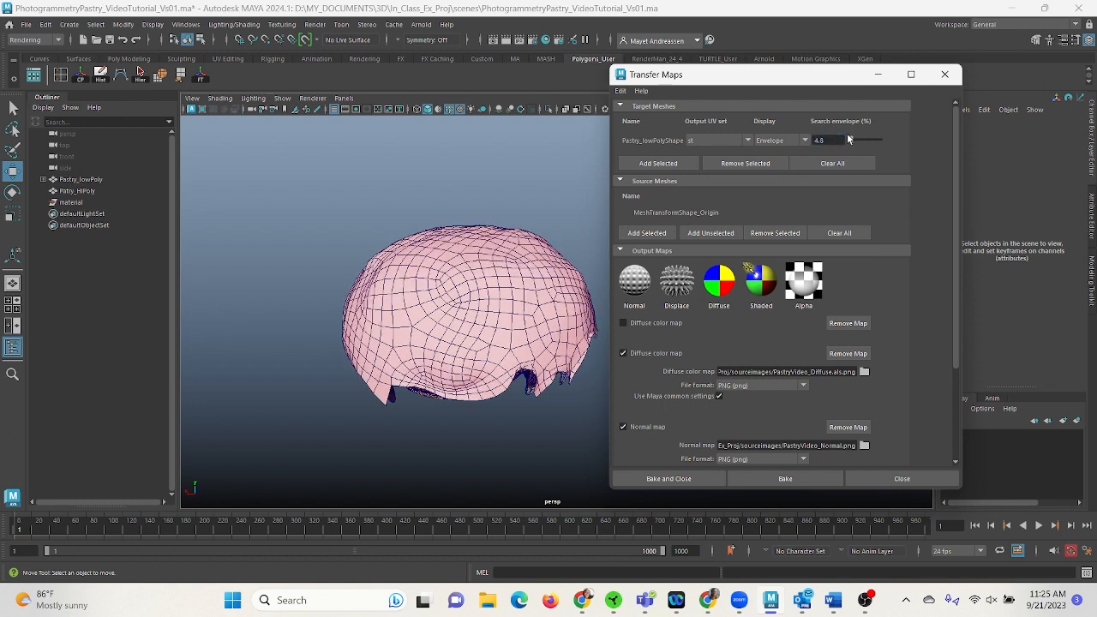
pyautogui.click(840, 140)
pyautogui.write('4.6')
pyautogui.press('Return')
pyautogui.click(841, 140)
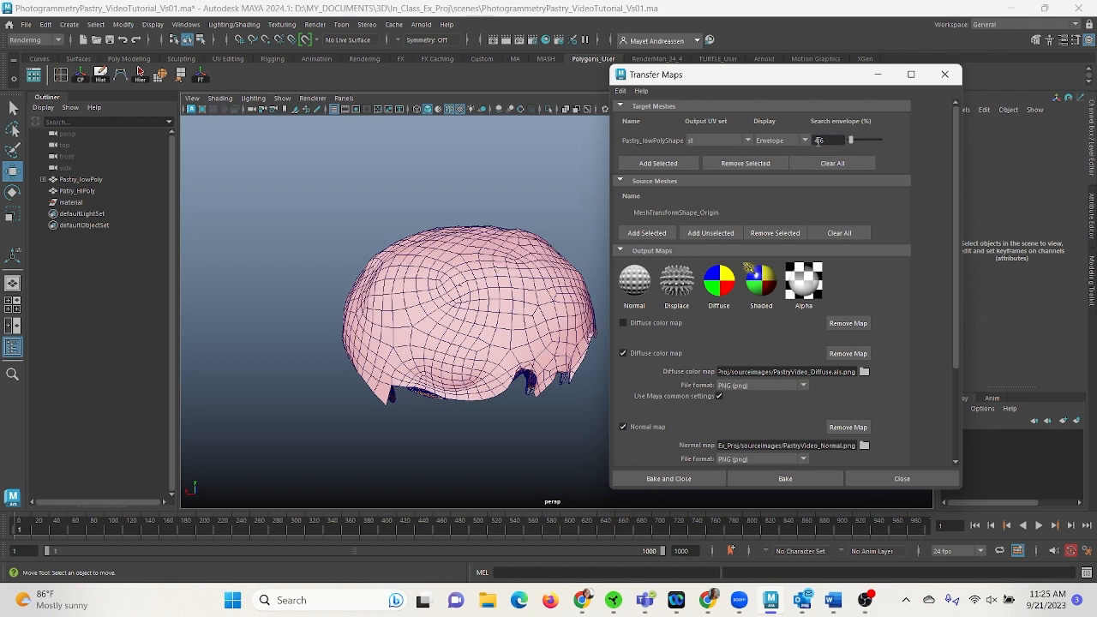
pyautogui.write('4.7')
pyautogui.press('Return')
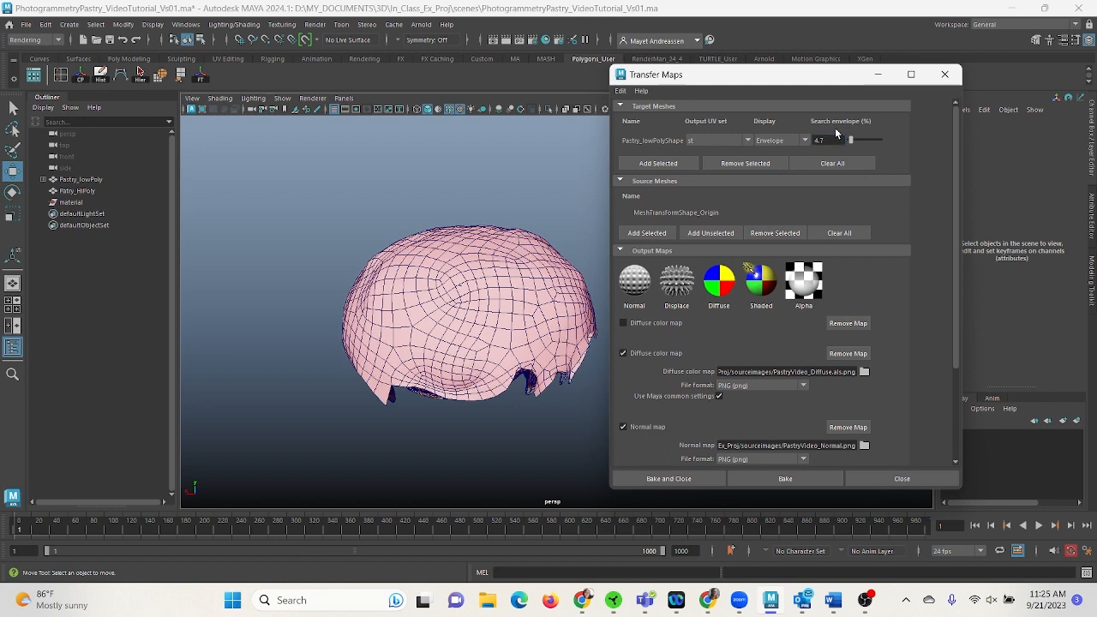
pyautogui.click(823, 140)
pyautogui.write('4.8')
pyautogui.press('Return')
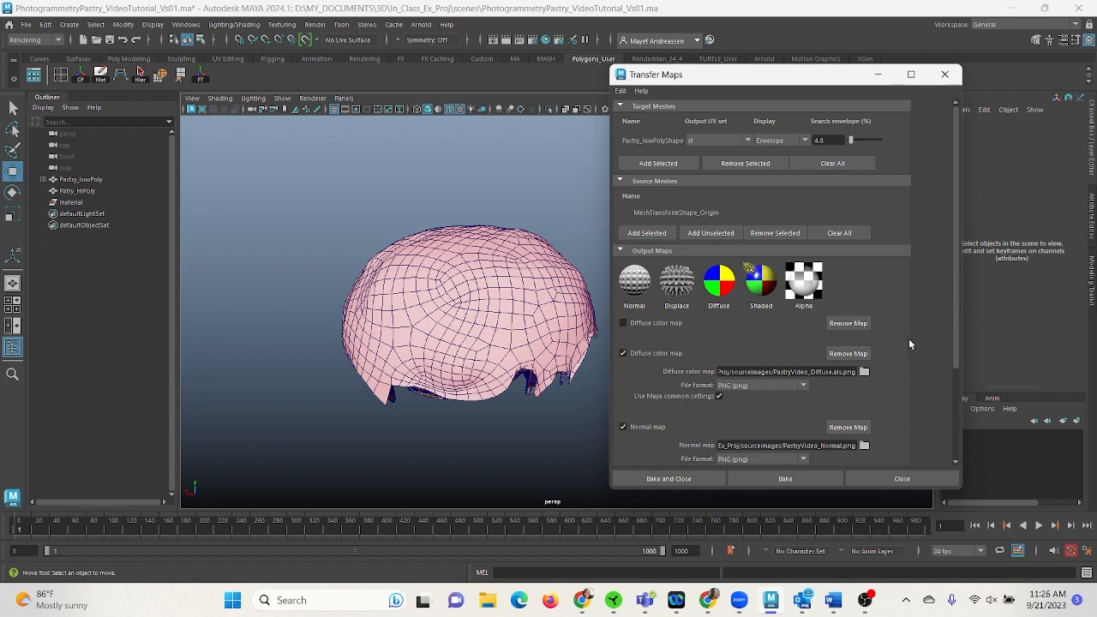
# Review the Maya Common Output settings, bake the diffuse and normal maps at 2048 × 2048, and close Transfer Maps.
pyautogui.scroll(-5, 908, 339)
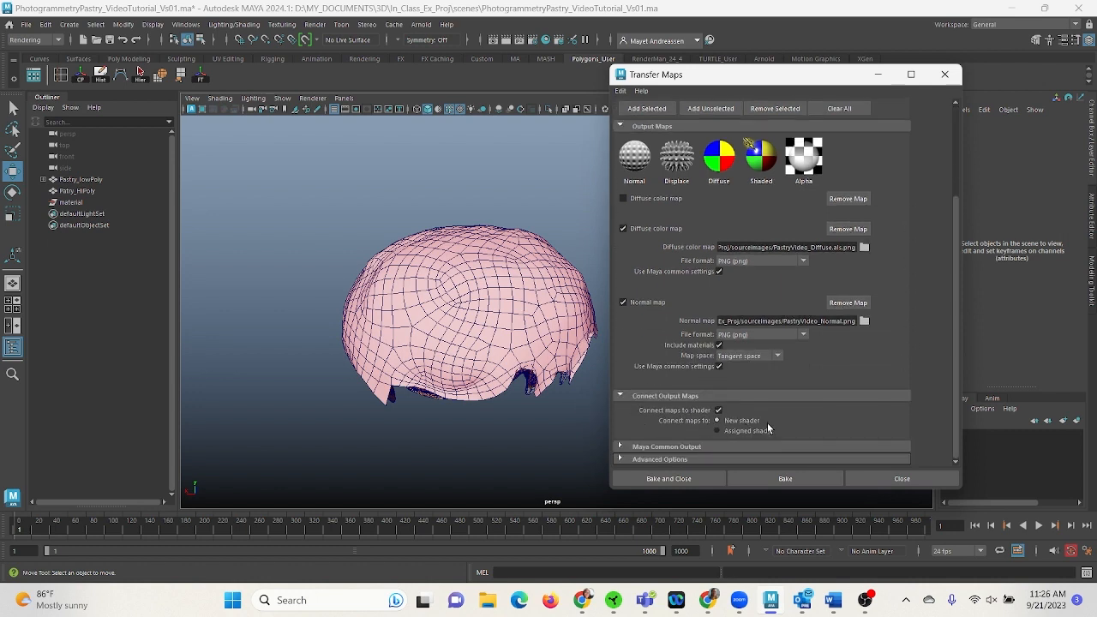
pyautogui.click(651, 447)
pyautogui.scroll(-5, 743, 395)
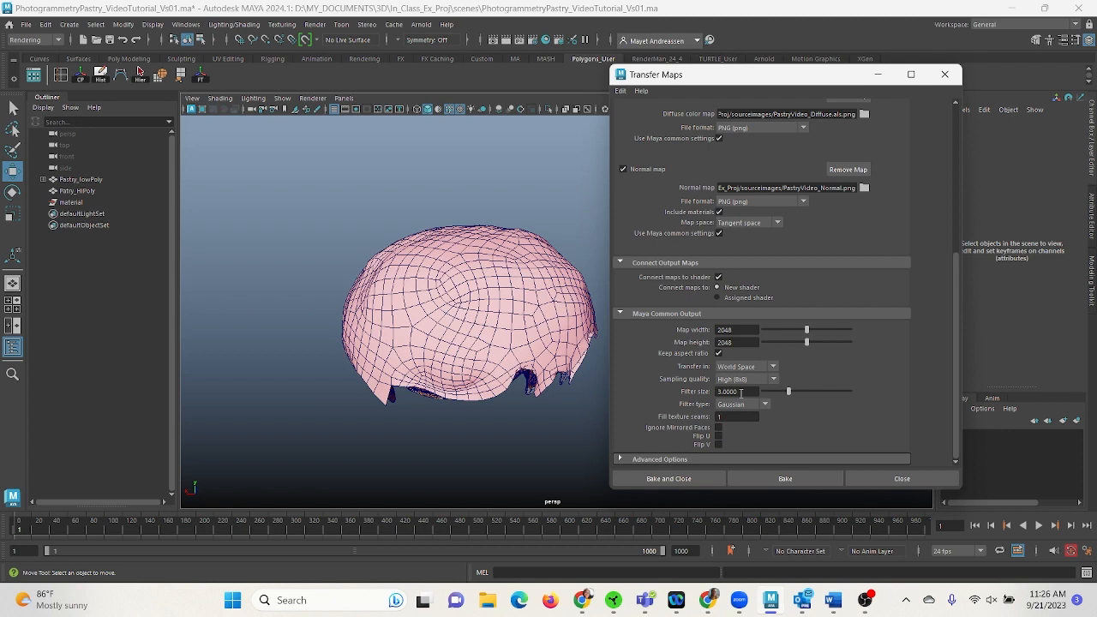
pyautogui.click(668, 480)
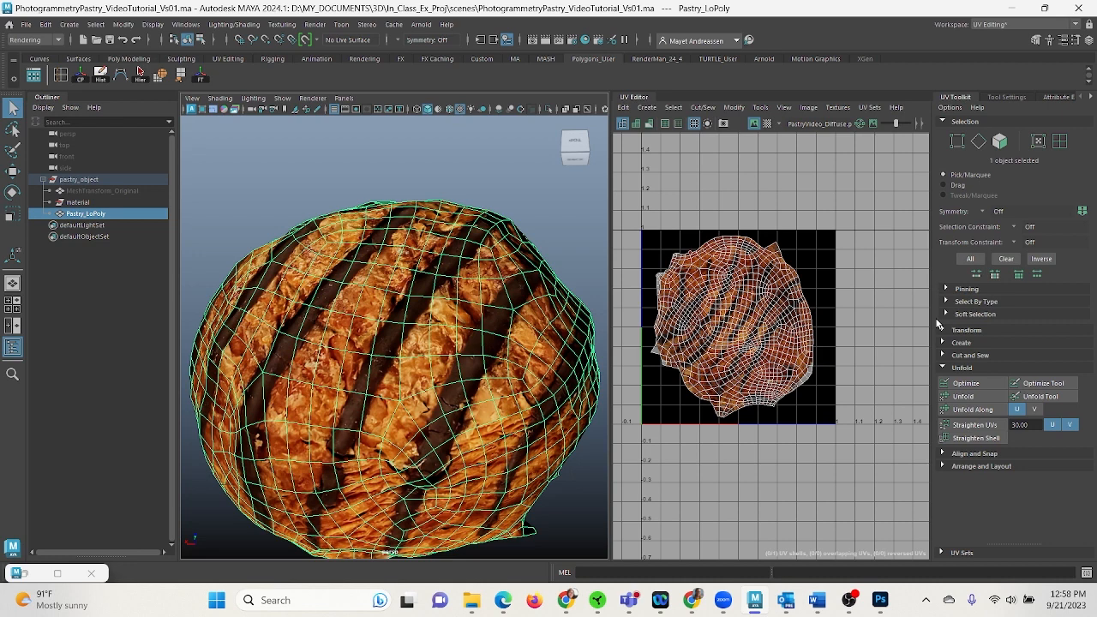
# Deselect Pastry_LoPoly and view the mesh shaded without its textures.
pyautogui.click(487, 181)
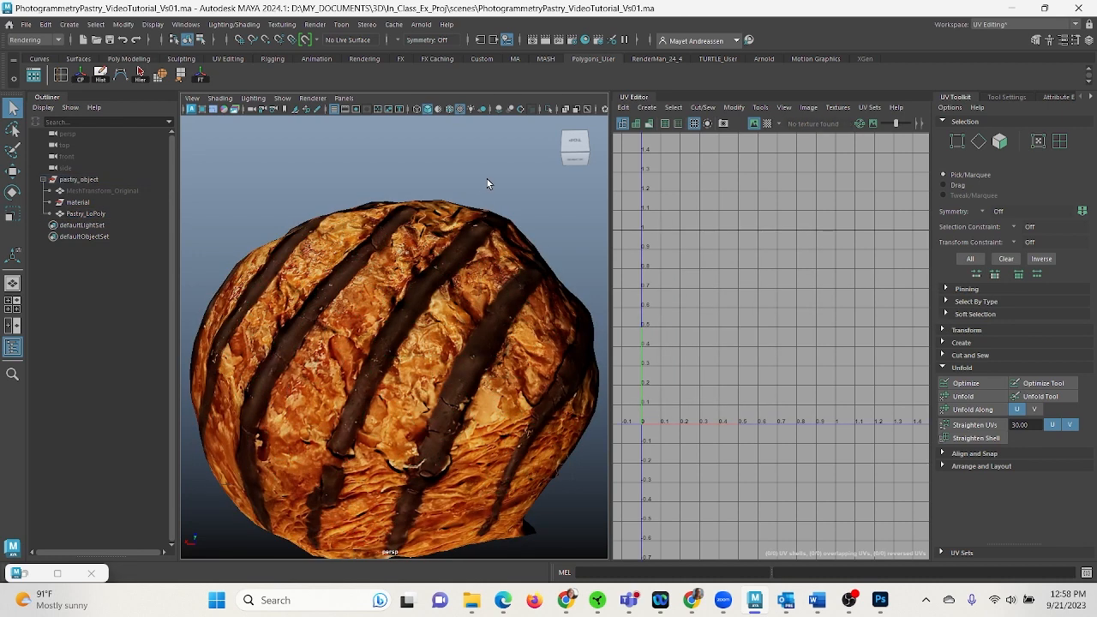
pyautogui.press('5')
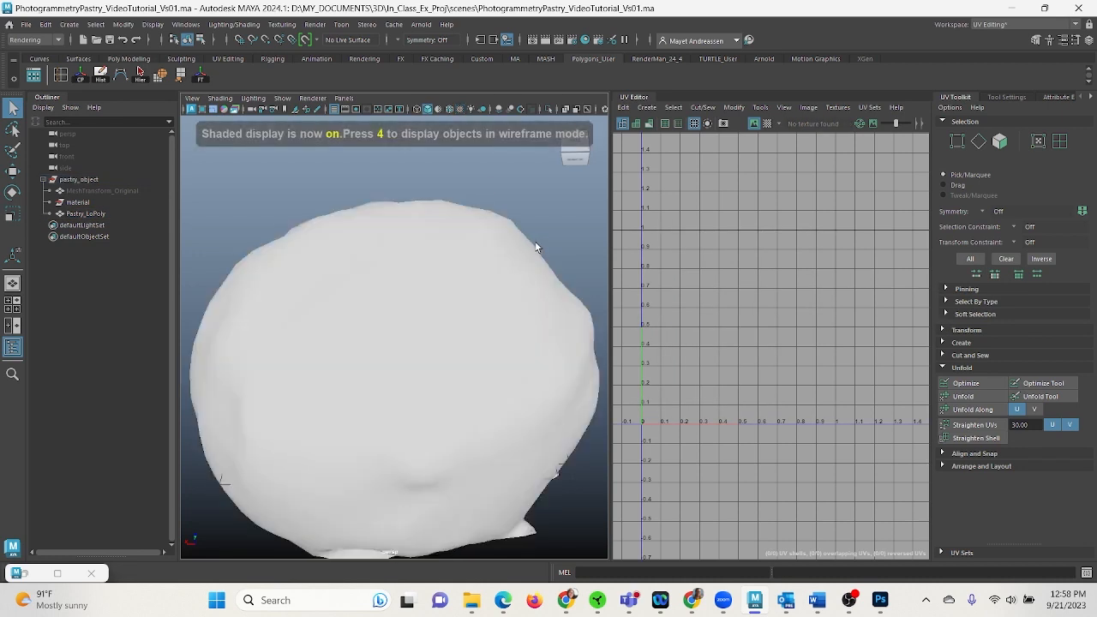
# Compare Pastry_LoPoly with and without its baked textures, selected and deselected, and leave it selected in textured display.
pyautogui.press('6')
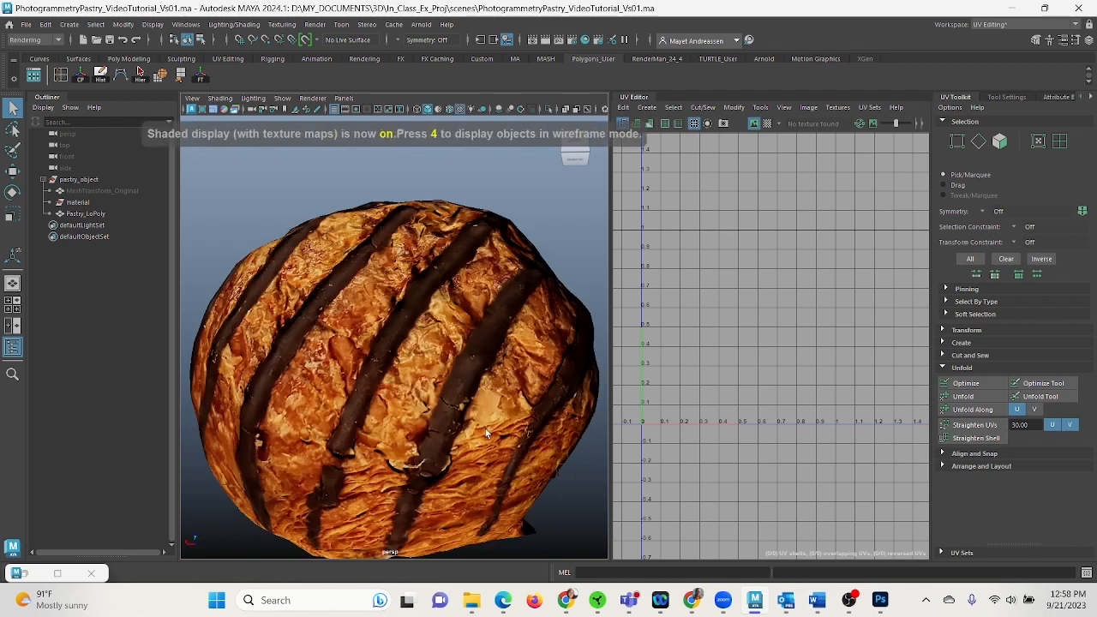
pyautogui.click(488, 370)
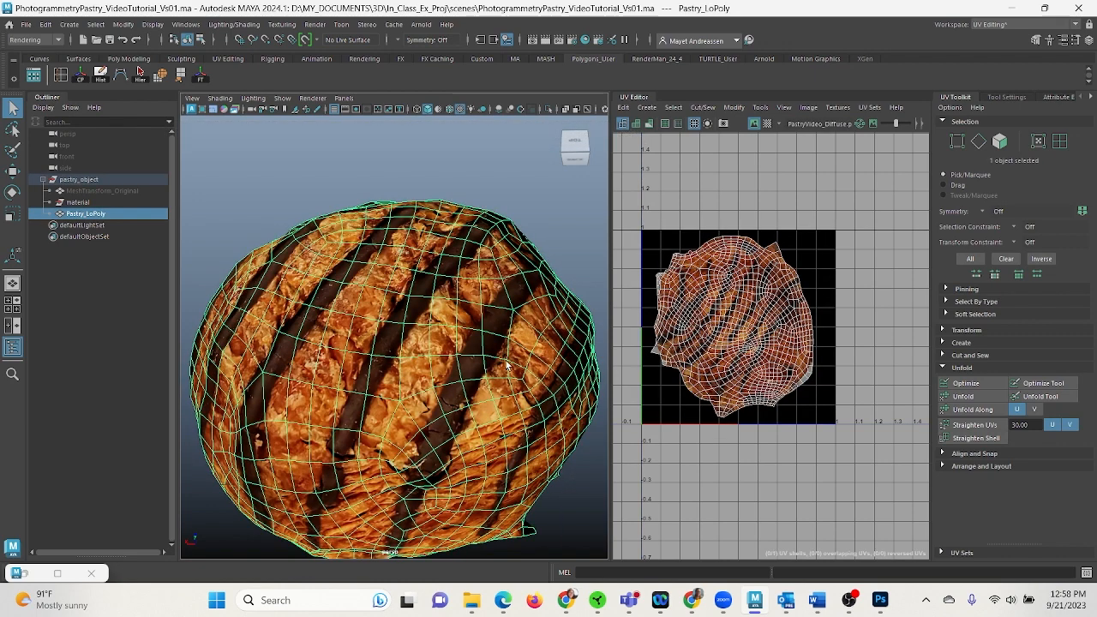
pyautogui.click(512, 183)
pyautogui.press('6')
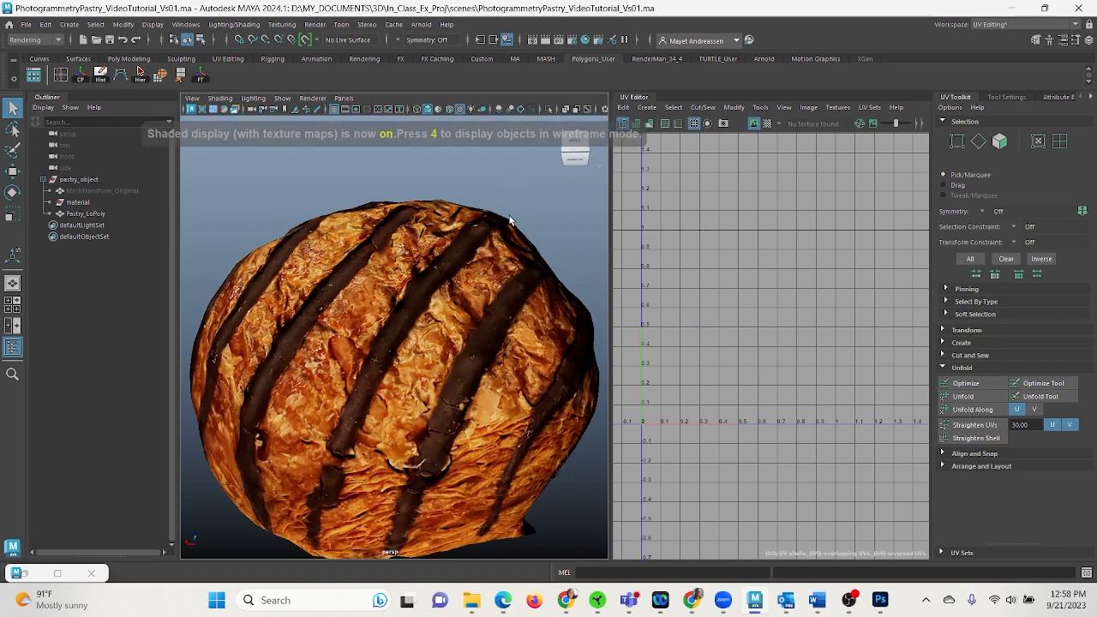
pyautogui.press('5')
pyautogui.click(493, 348)
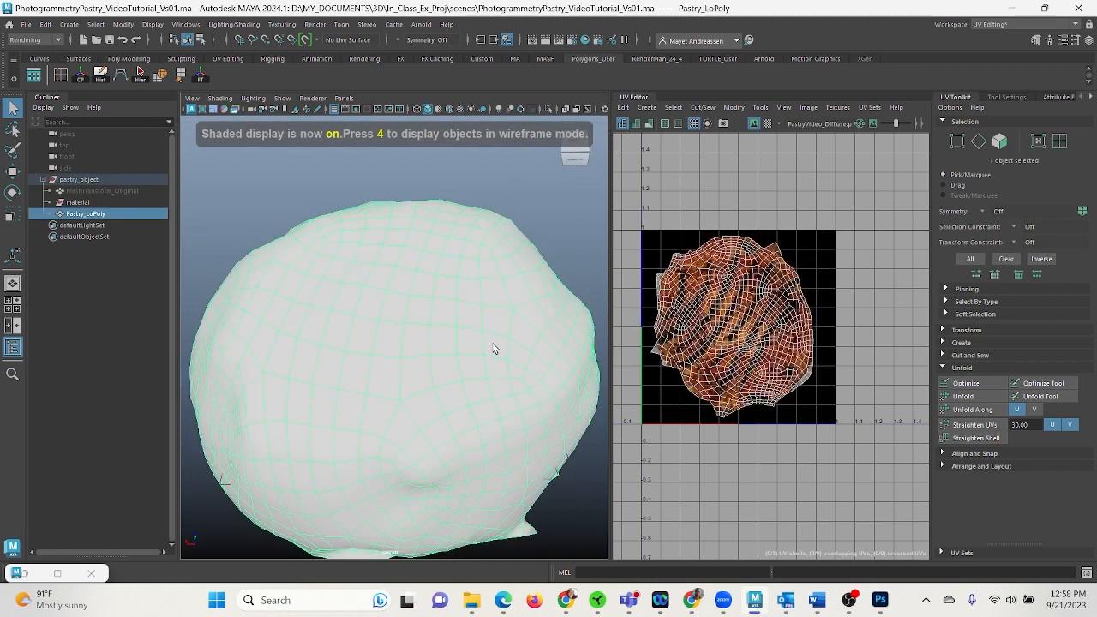
pyautogui.press('6')
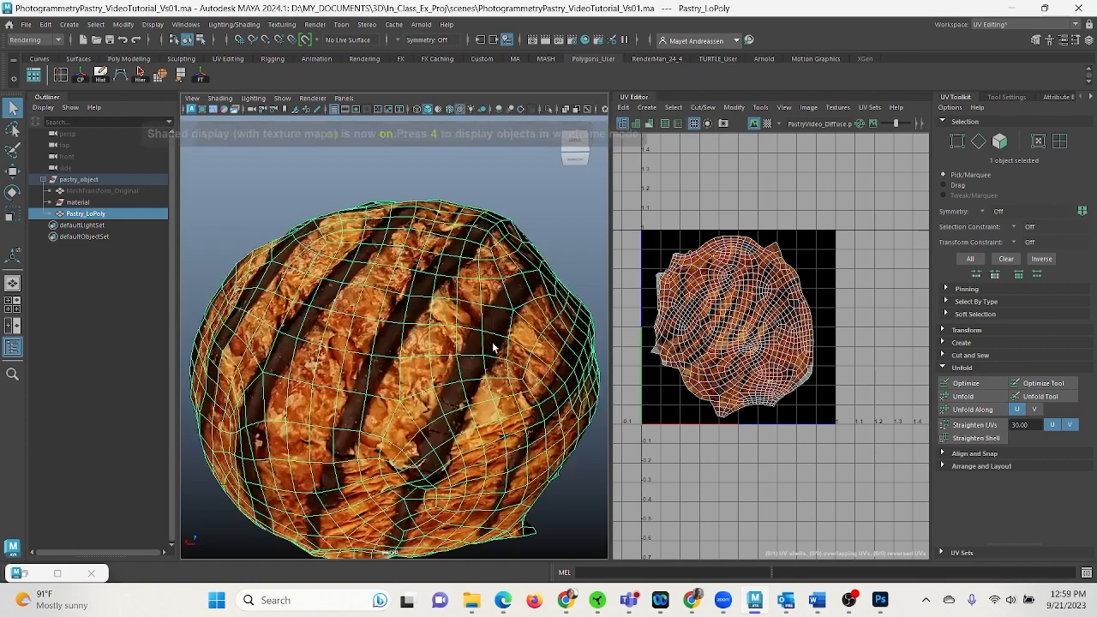
# Restore the Hypershade and move the bump2d2 and PastryVideo_Normal.png nodes below the color file node in the lambert3 network.
pyautogui.click(24, 573)
pyautogui.moveTo(526, 348)
pyautogui.mouseDown()
pyautogui.moveTo(549, 351)
pyautogui.moveTo(532, 352)
pyautogui.mouseUp()
pyautogui.moveTo(385, 426)
pyautogui.mouseDown()
pyautogui.moveTo(421, 426)
pyautogui.moveTo(398, 427)
pyautogui.mouseUp()
pyautogui.moveTo(387, 337); pyautogui.dragTo(403, 500)
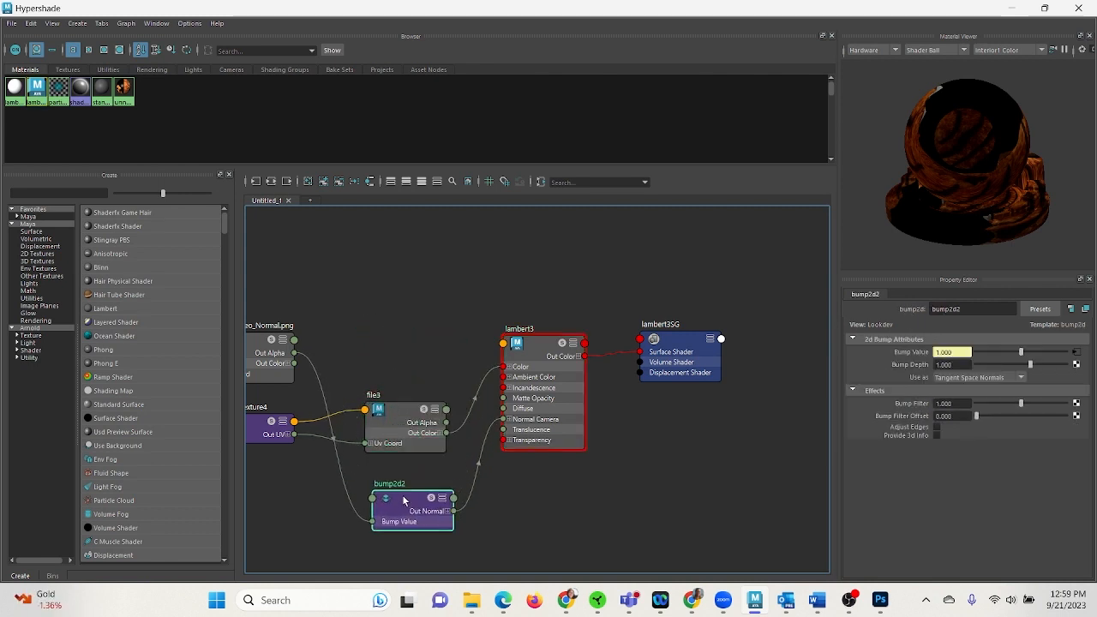
pyautogui.moveTo(260, 341); pyautogui.dragTo(292, 469)
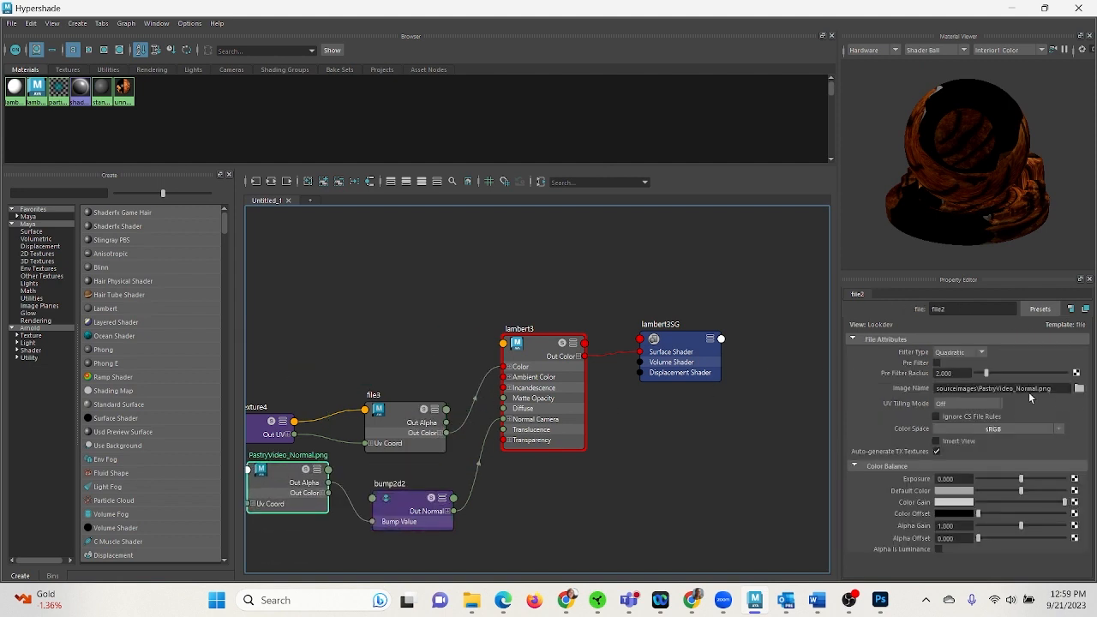
# Spread out the file3 diffuse texture, place2dTexture4 and lambert3 nodes in the shader network, and minimize the Hypershade.
pyautogui.moveTo(410, 414); pyautogui.dragTo(431, 370)
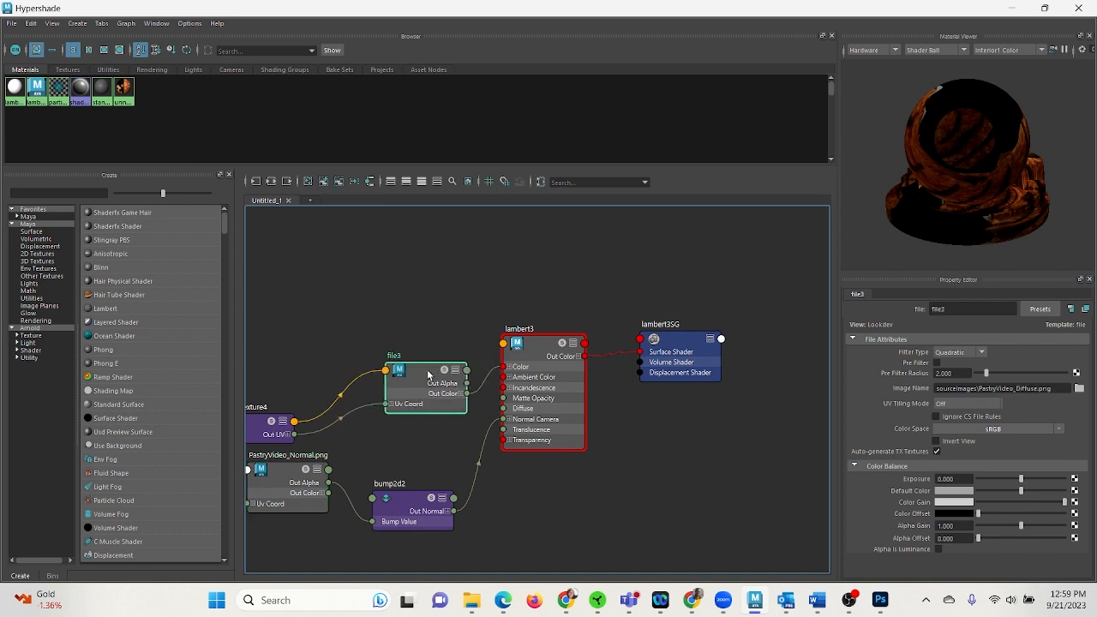
pyautogui.moveTo(257, 423); pyautogui.dragTo(318, 344)
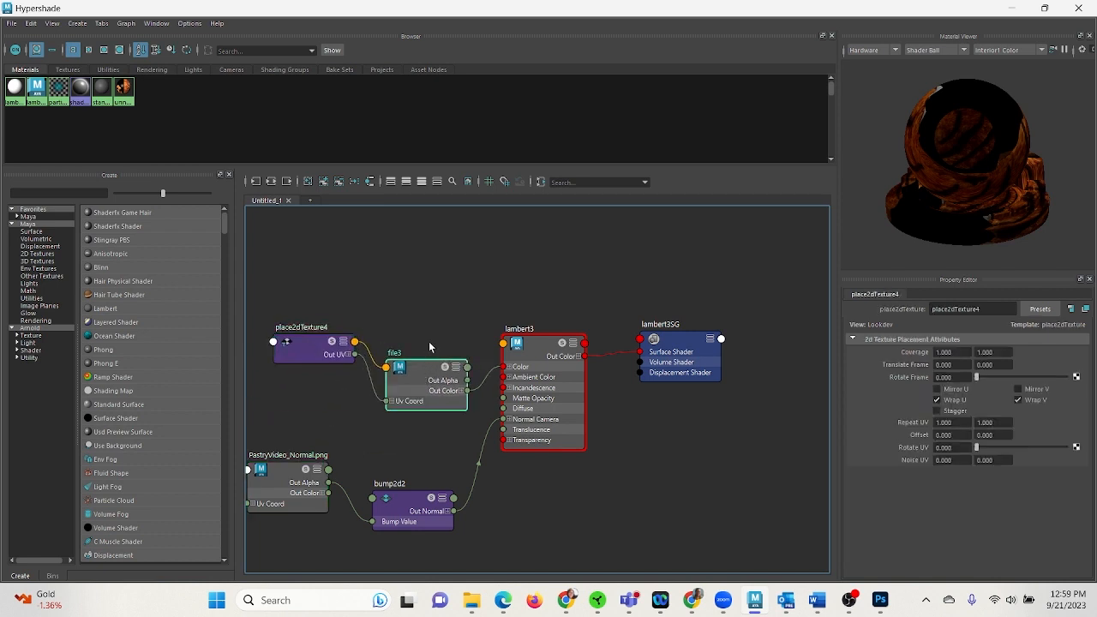
pyautogui.moveTo(425, 373); pyautogui.dragTo(433, 326)
pyautogui.moveTo(534, 356); pyautogui.dragTo(570, 360)
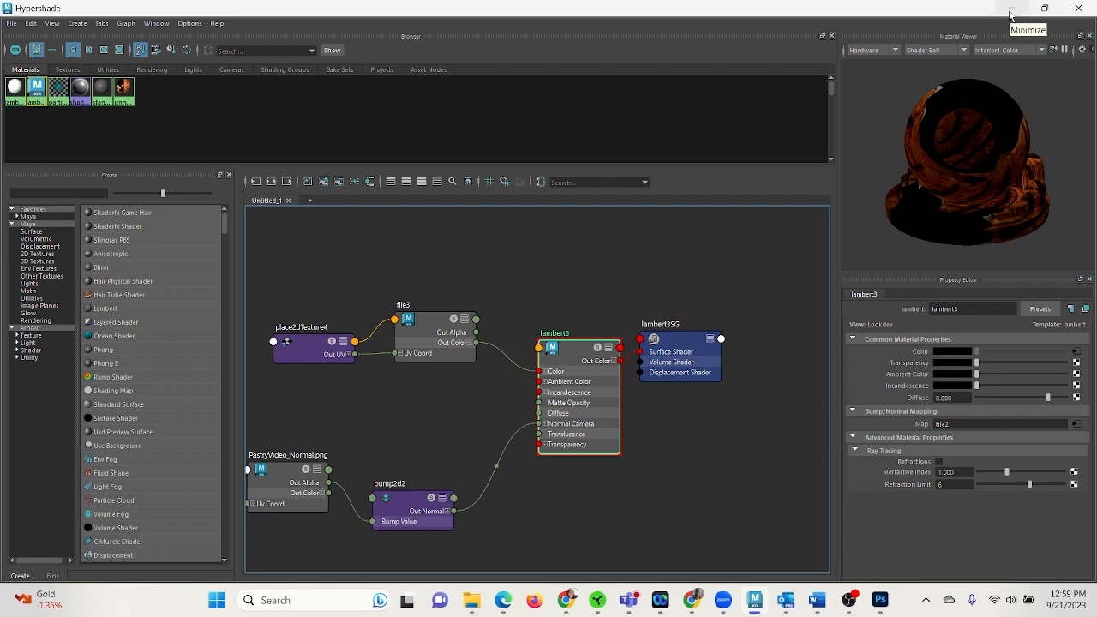
pyautogui.click(1012, 11)
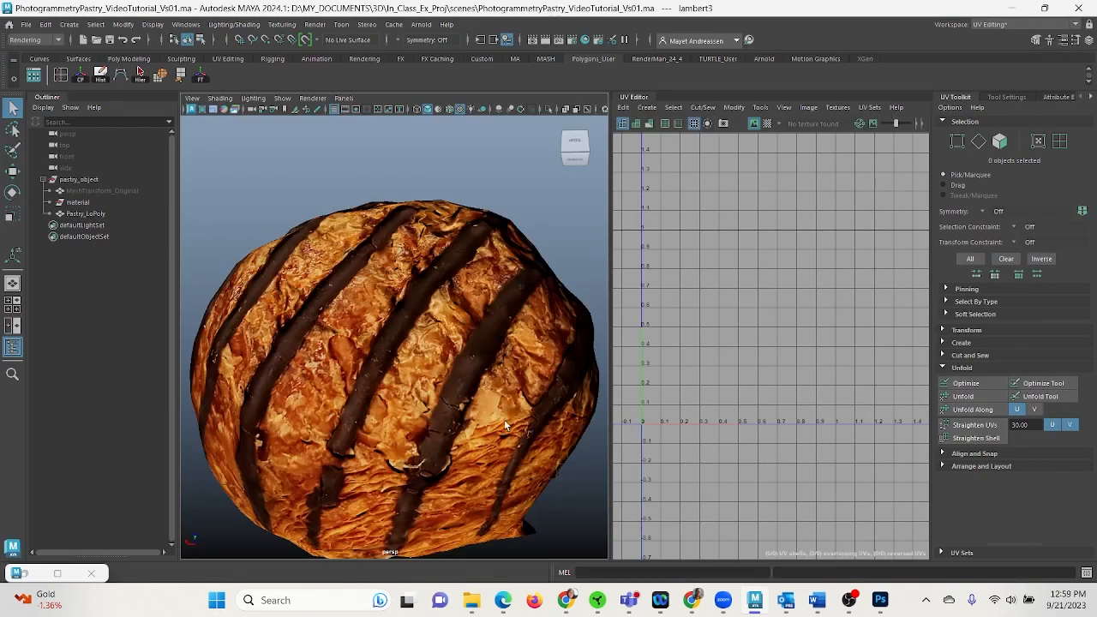
# Switch to the General workspace and inspect the whole textured low-poly pastry.
pyautogui.click(992, 26)
pyautogui.click(995, 37)
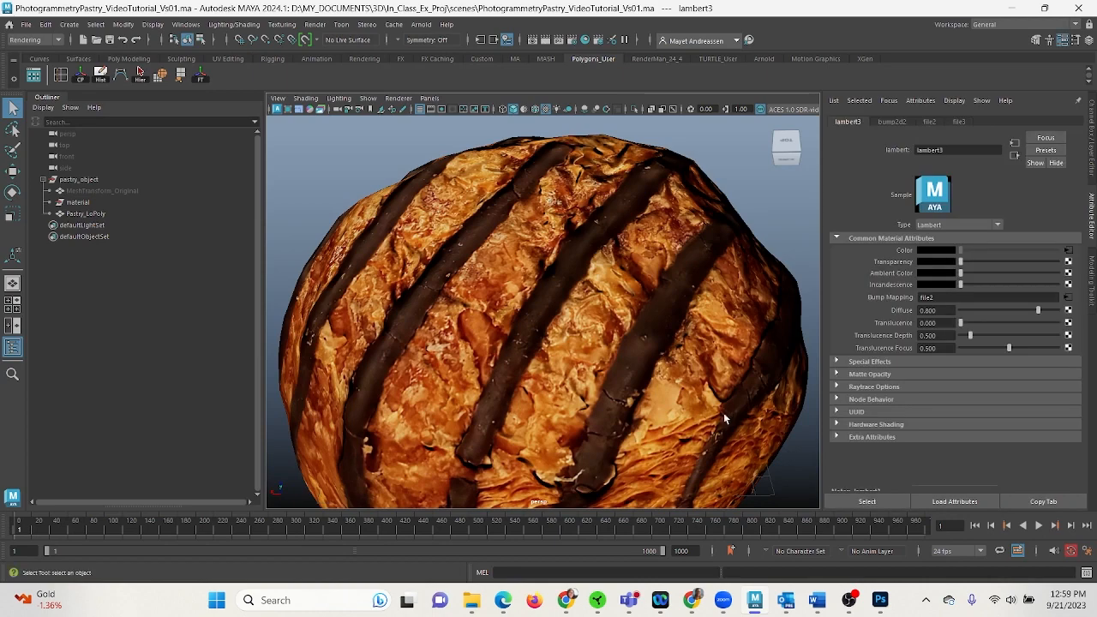
pyautogui.keyDown('alt'); pyautogui.moveTo(658, 402); pyautogui.dragTo(527, 324, button='right'); pyautogui.keyUp('alt')
pyautogui.keyDown('alt'); pyautogui.moveTo(618, 407); pyautogui.dragTo(600, 365); pyautogui.keyUp('alt')
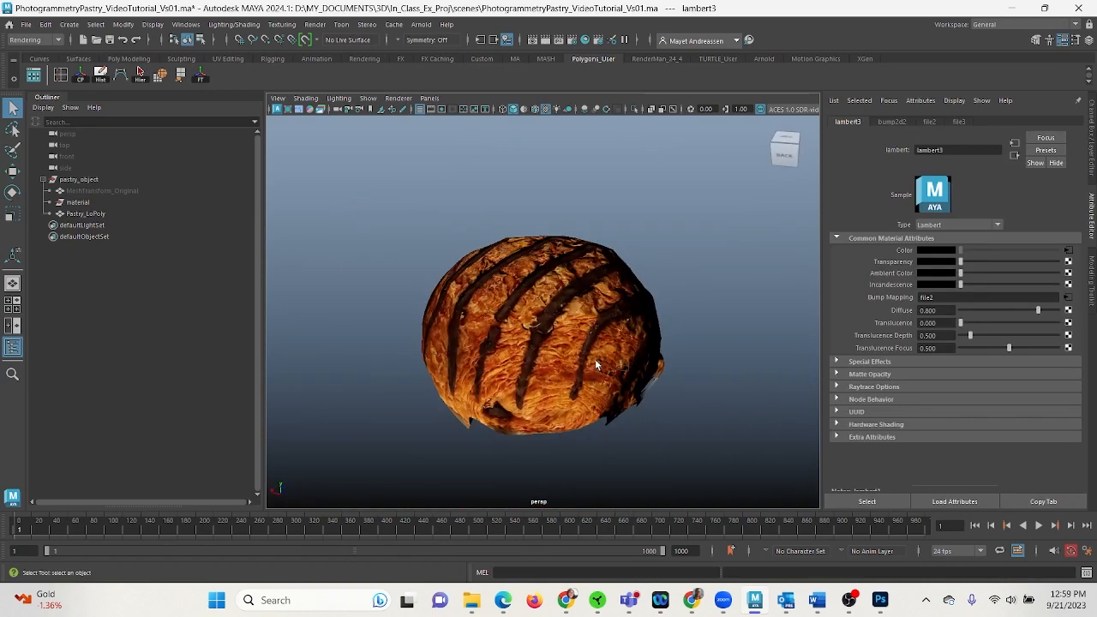
# Show MeshTransform_Original to compare its mesh density with Pastry_LoPoly, and hide it again.
pyautogui.click(605, 371)
pyautogui.click(104, 190)
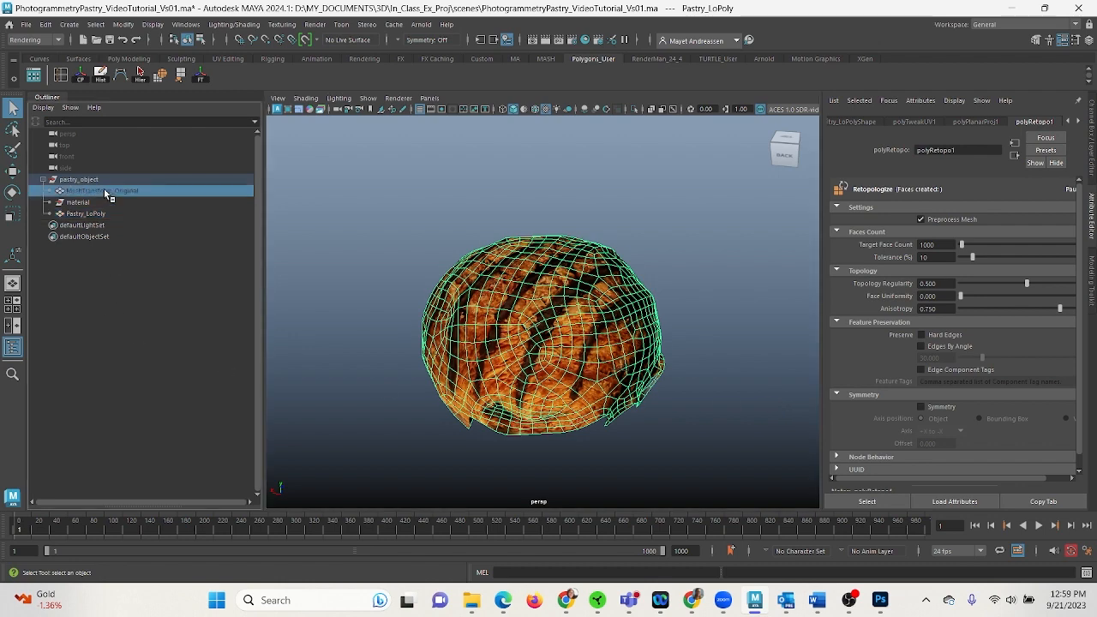
pyautogui.press('h')
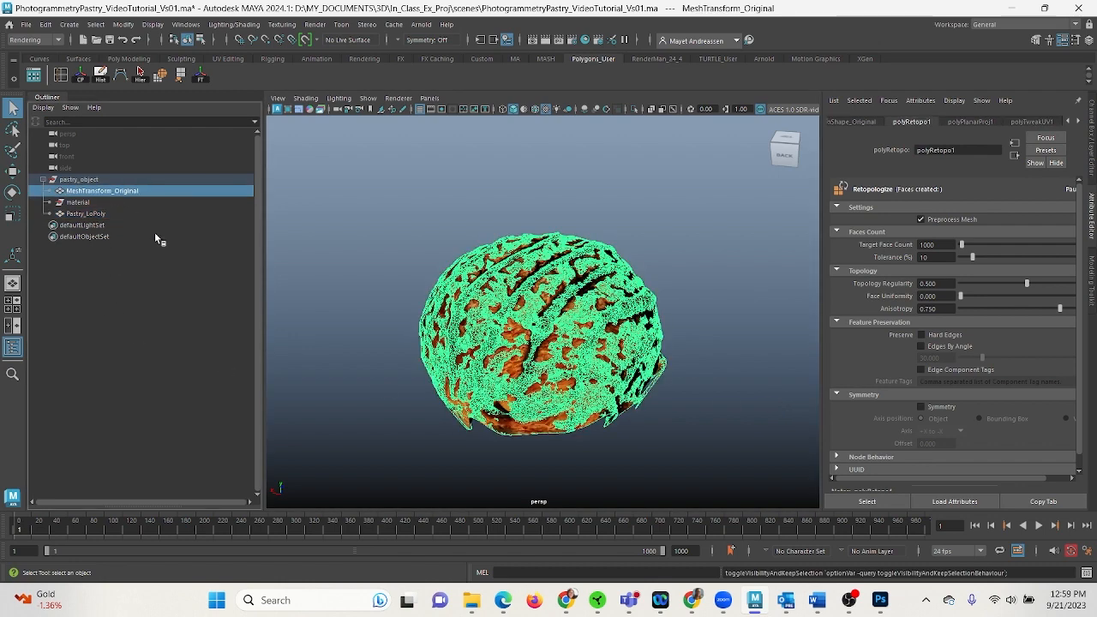
pyautogui.press('h')
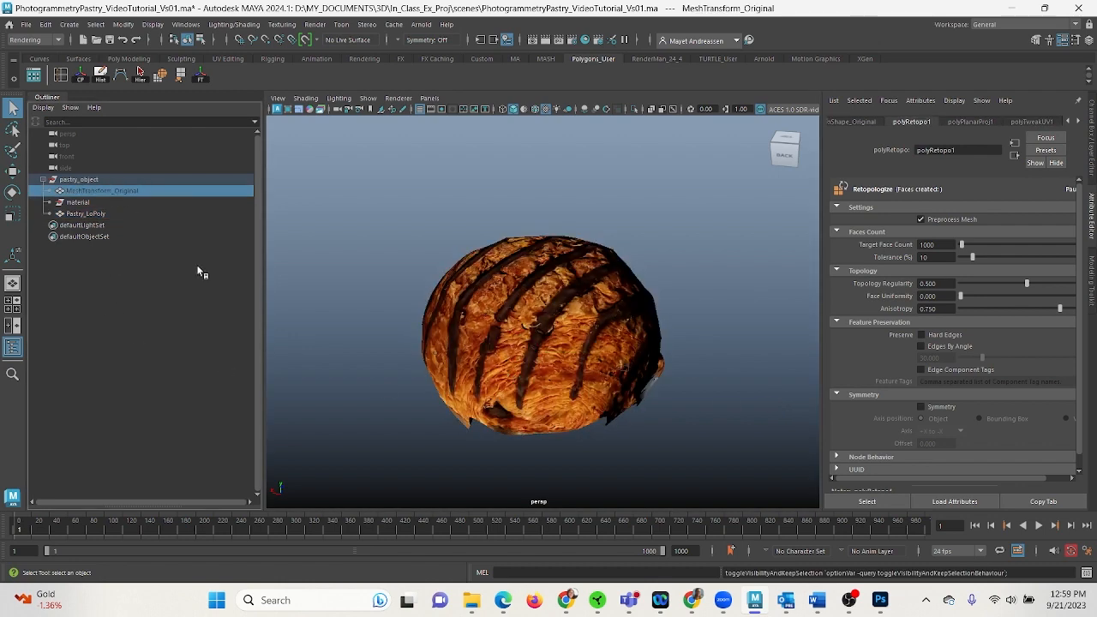